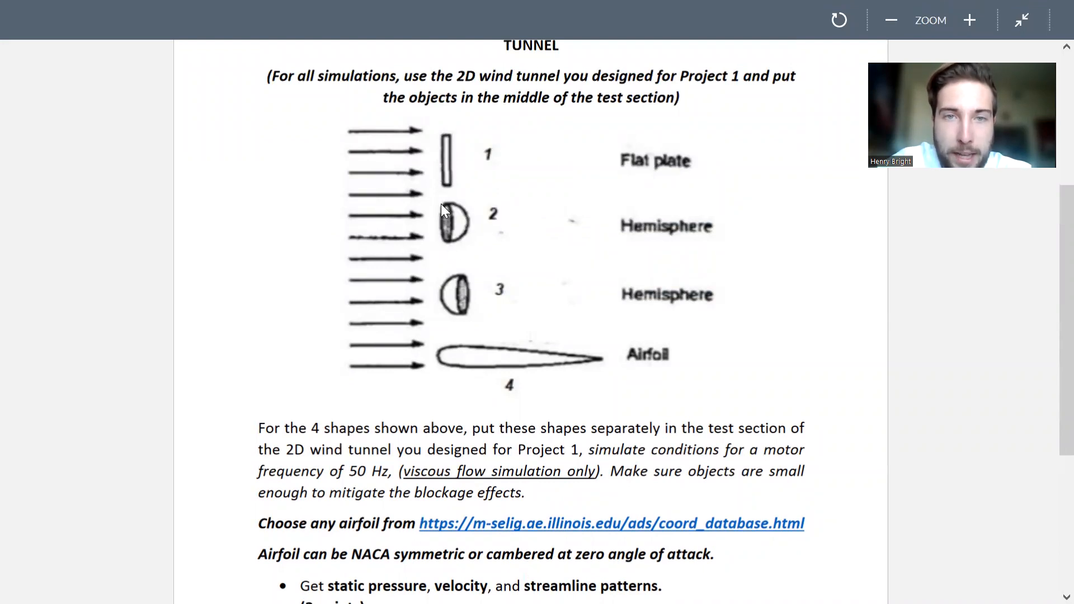
Read the rest of the project brief on the four test shapes and switch to the wind tunnel geometry in DesignModeler.
scroll(440, 269, "down", 5)
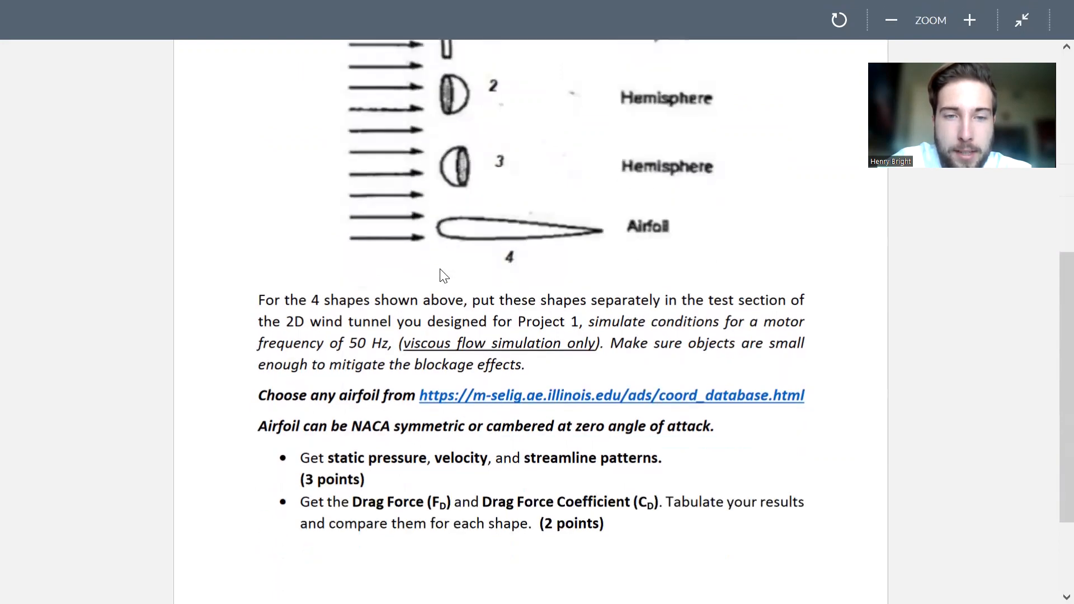
scroll(395, 406, "down", 3)
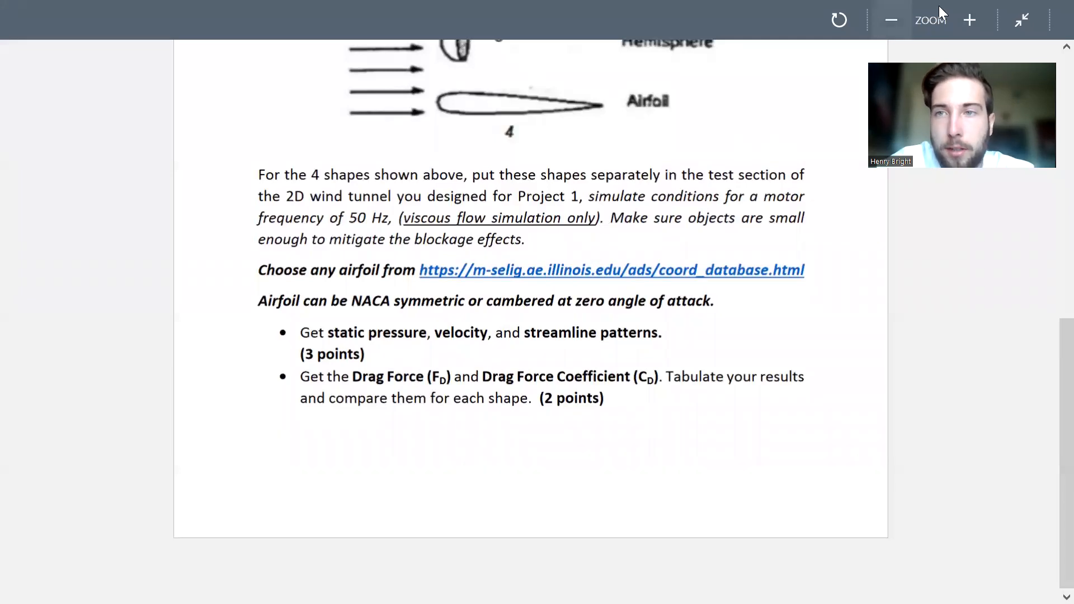
left_click(1021, 20)
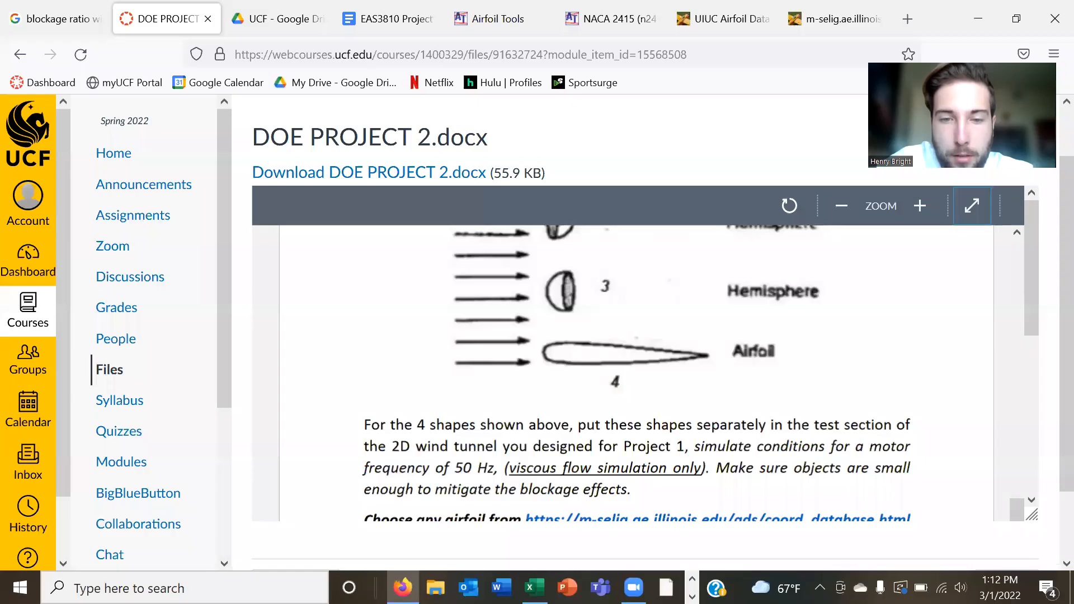
left_click(693, 597)
left_click(407, 587)
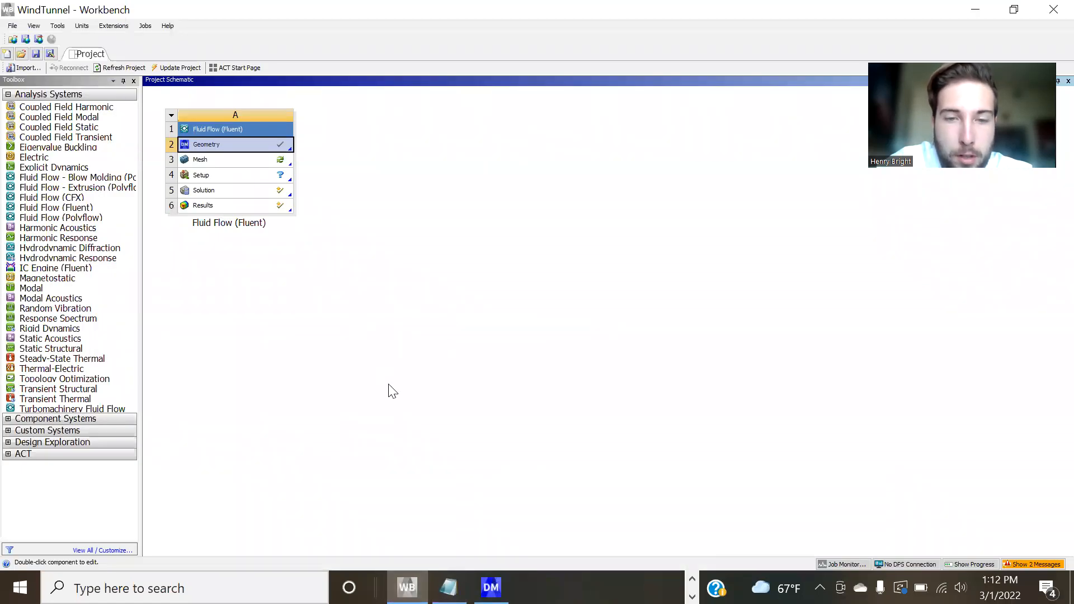
left_click(490, 587)
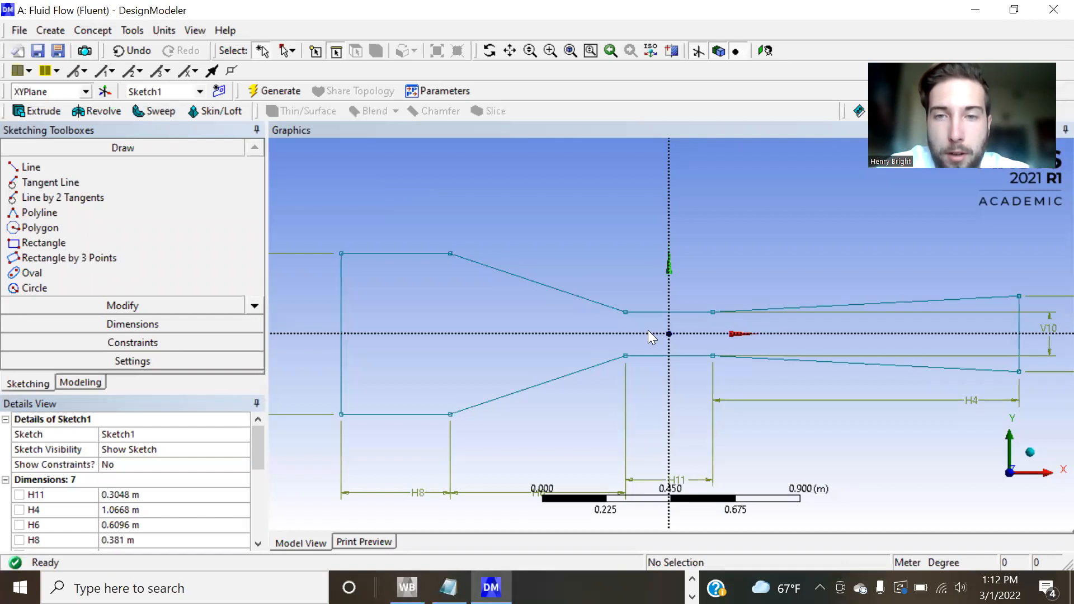
Draw a circle about 0.069 m in diameter centred on the origin, inside the wind tunnel's test section.
scroll(648, 330, "up", 2)
scroll(647, 329, "up", 3)
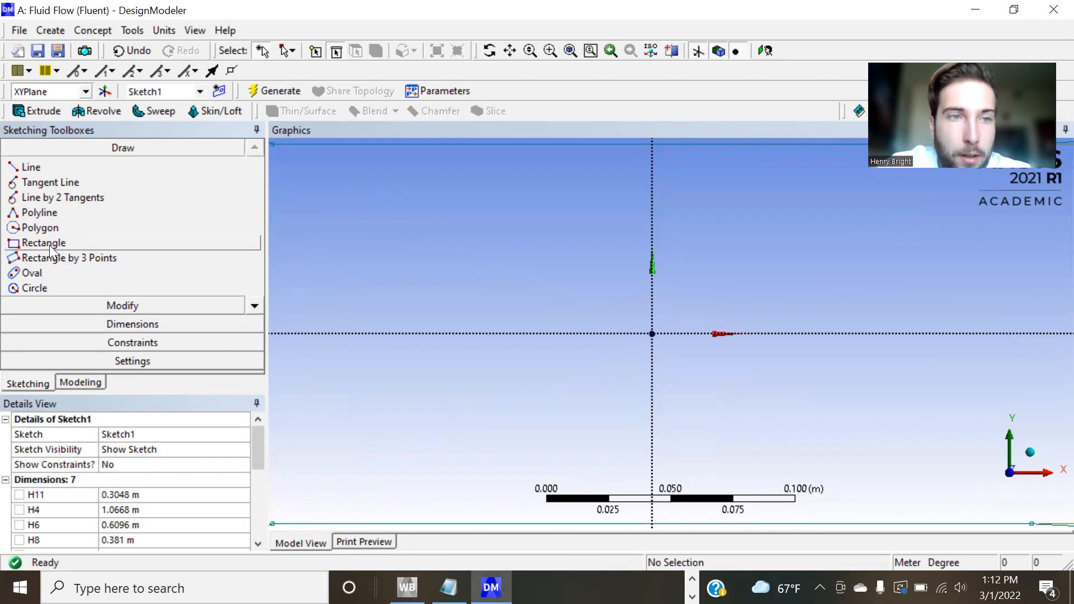
left_click(53, 285)
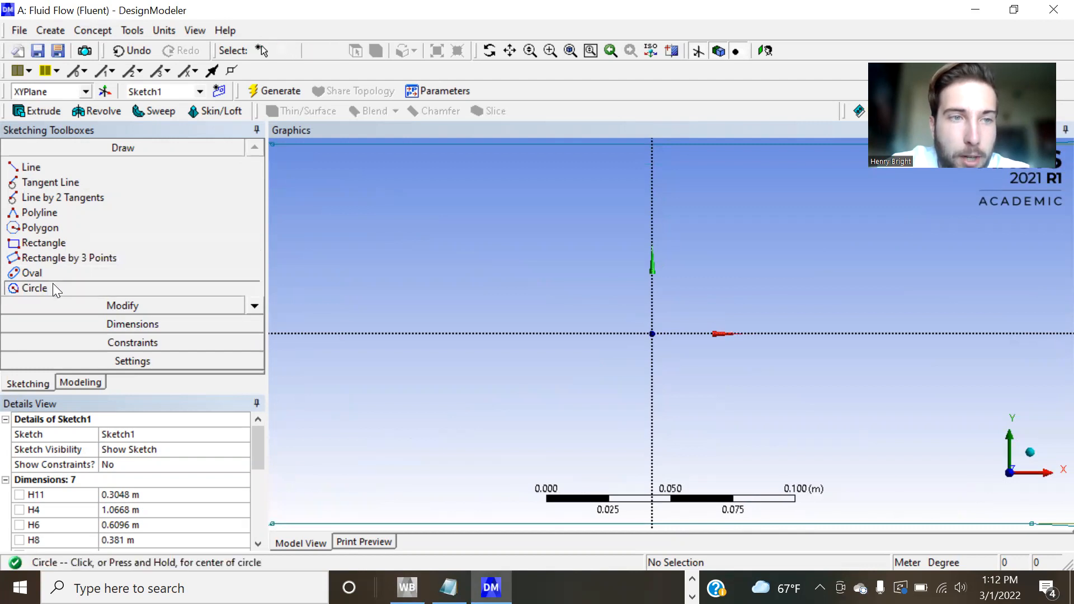
left_click(652, 334)
left_click(722, 283)
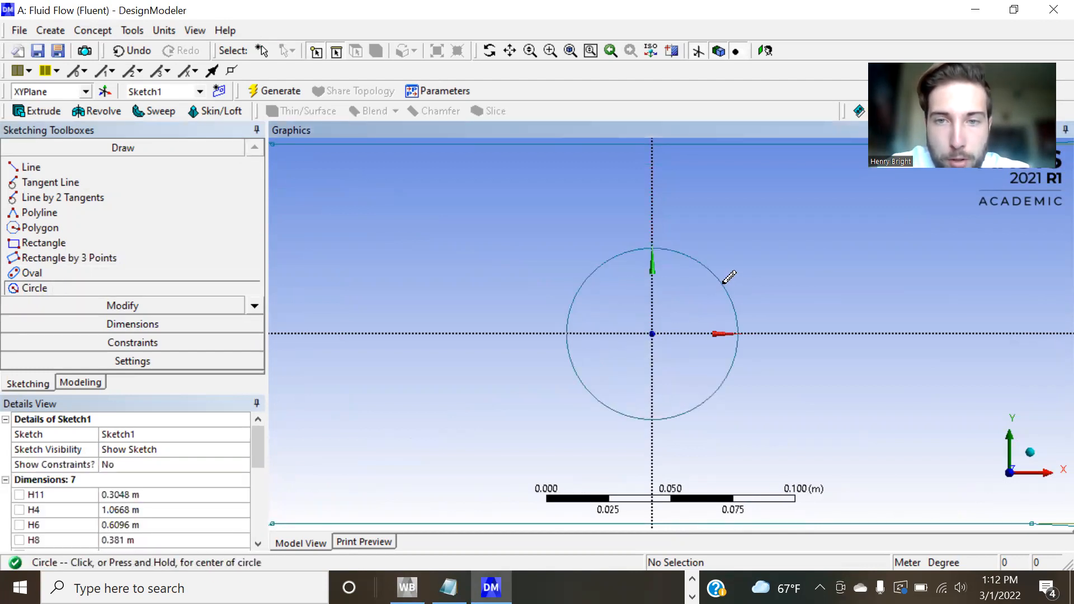
Add a diameter dimension to the circle at the origin and set it to 0.01524 m.
left_click(158, 327)
left_click(40, 203)
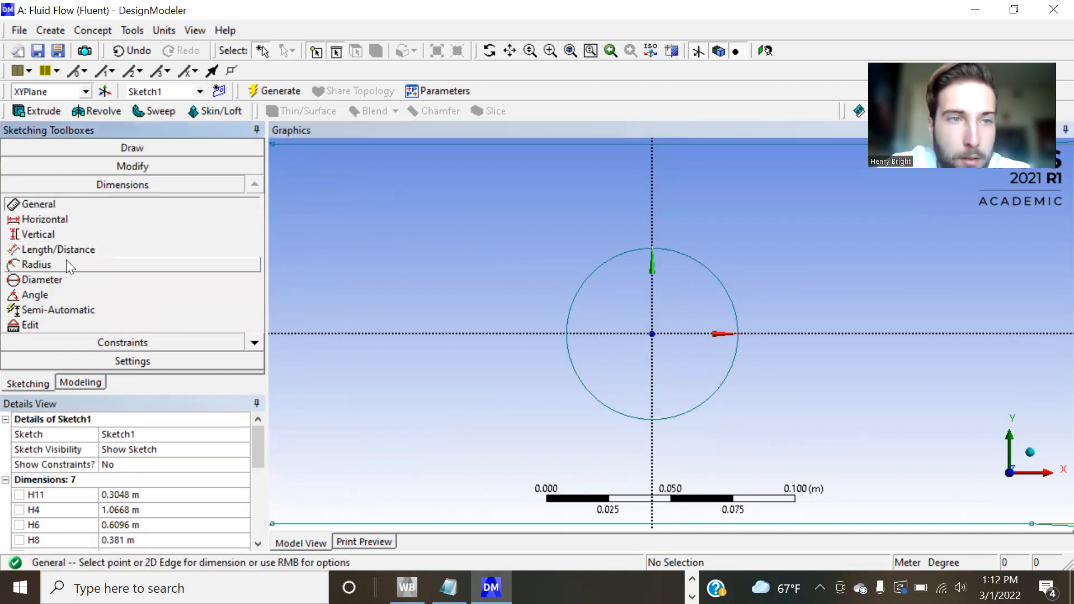
left_click(60, 280)
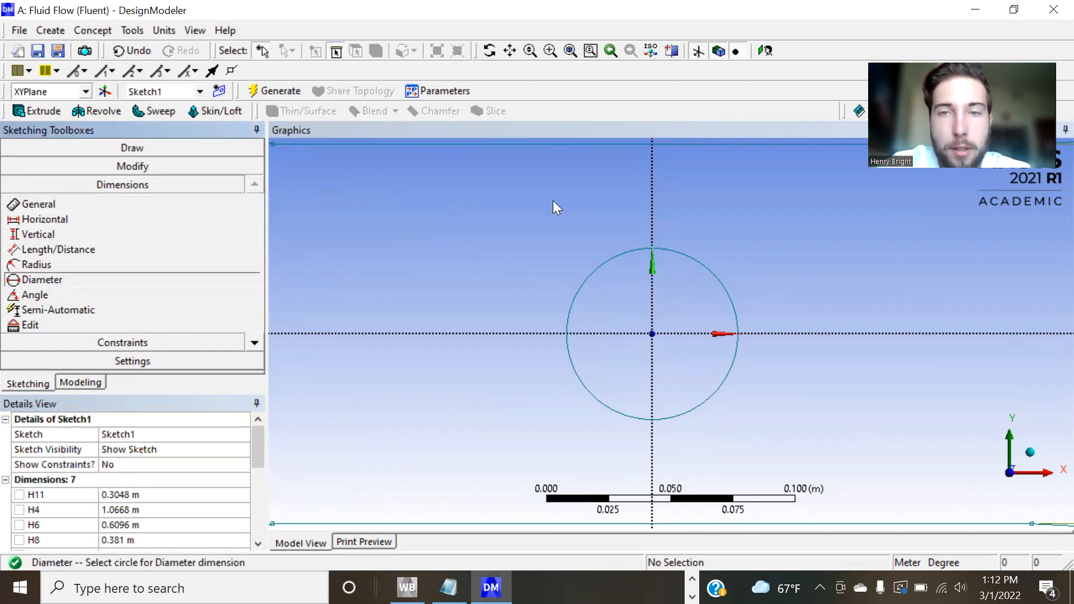
left_click(701, 261)
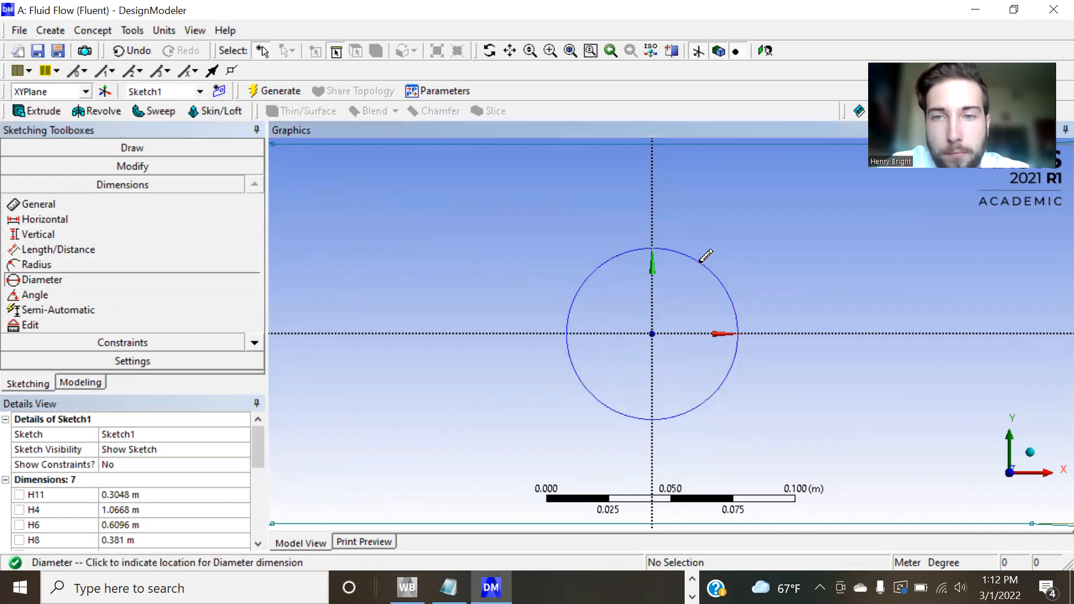
left_click(766, 233)
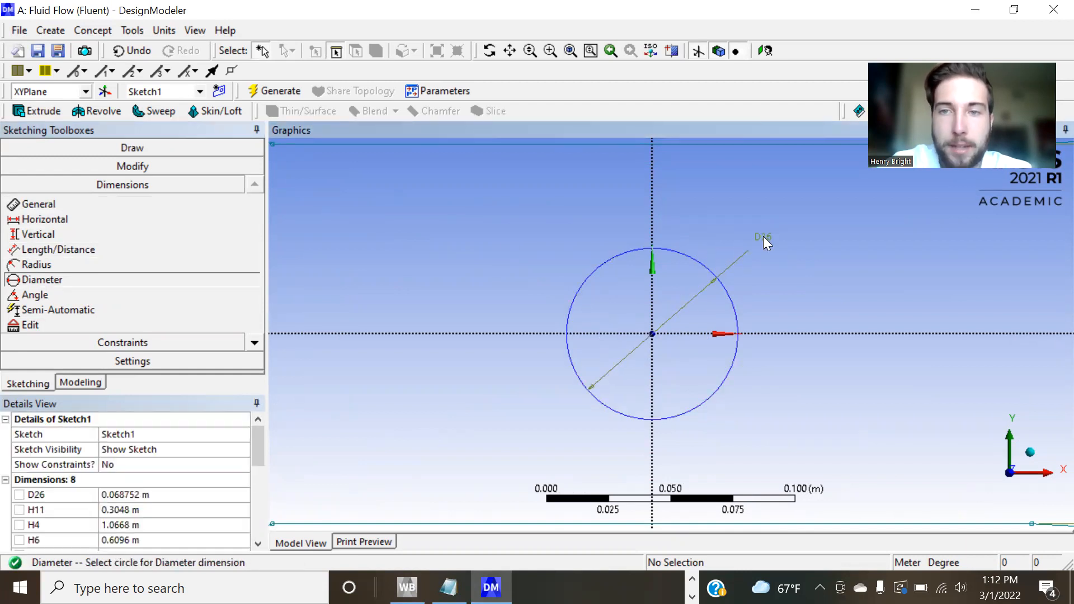
left_click(133, 496)
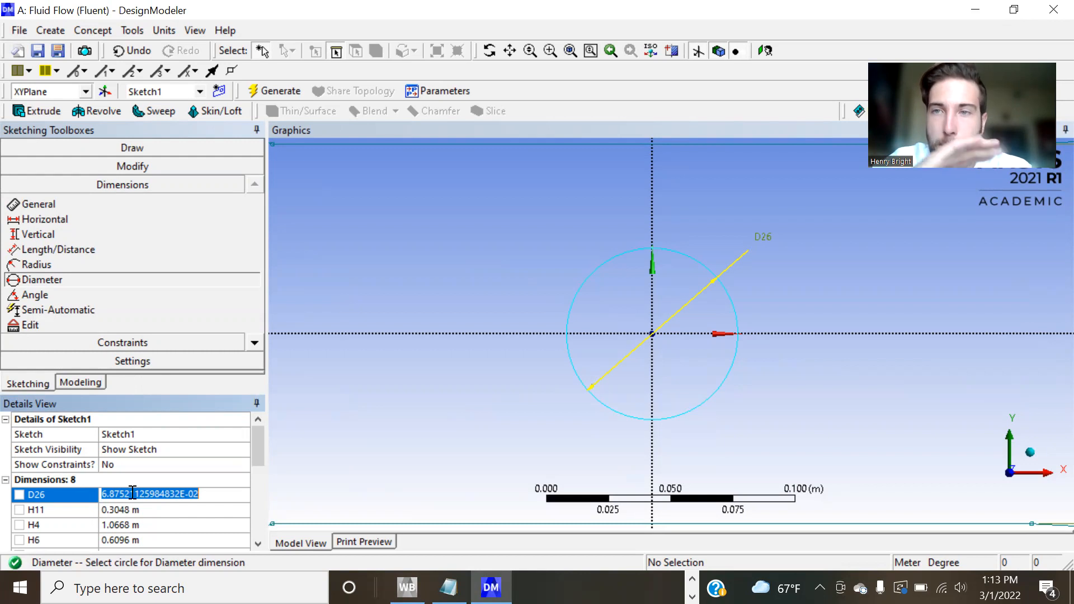
type("0")
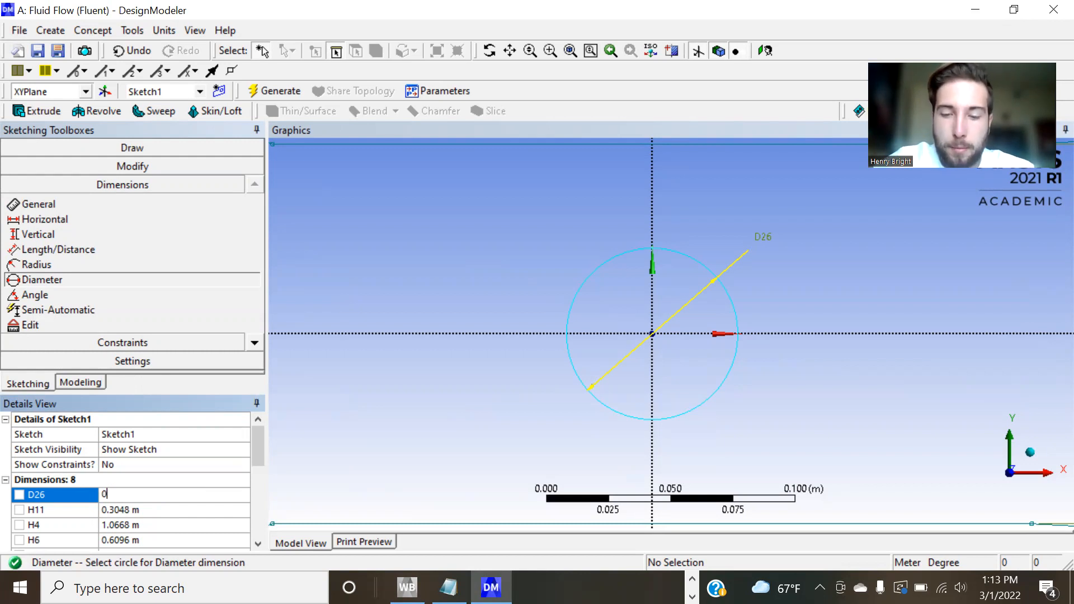
type(".01524")
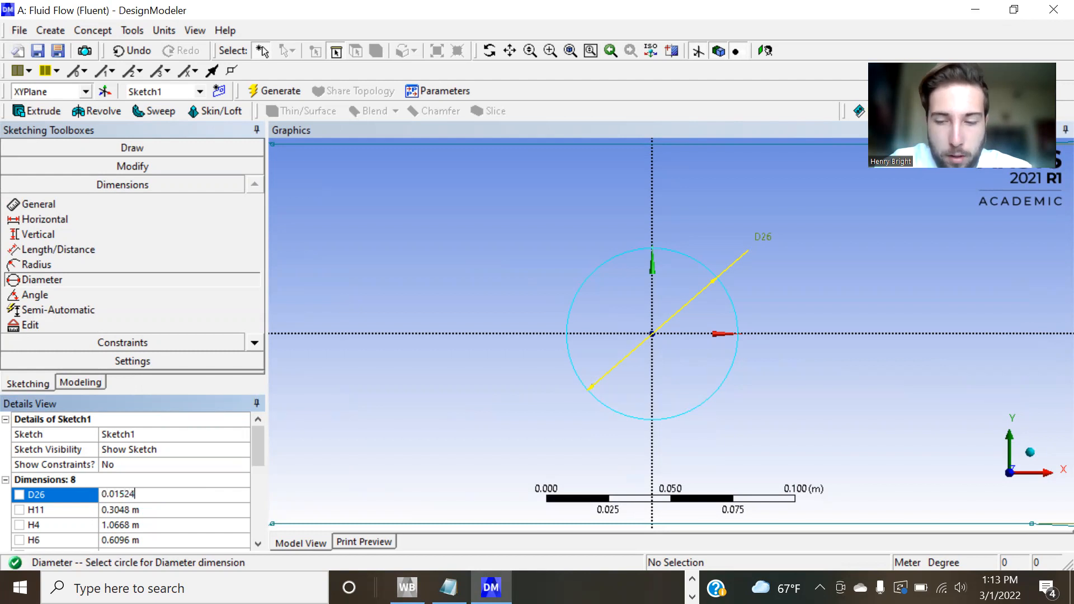
key("Return")
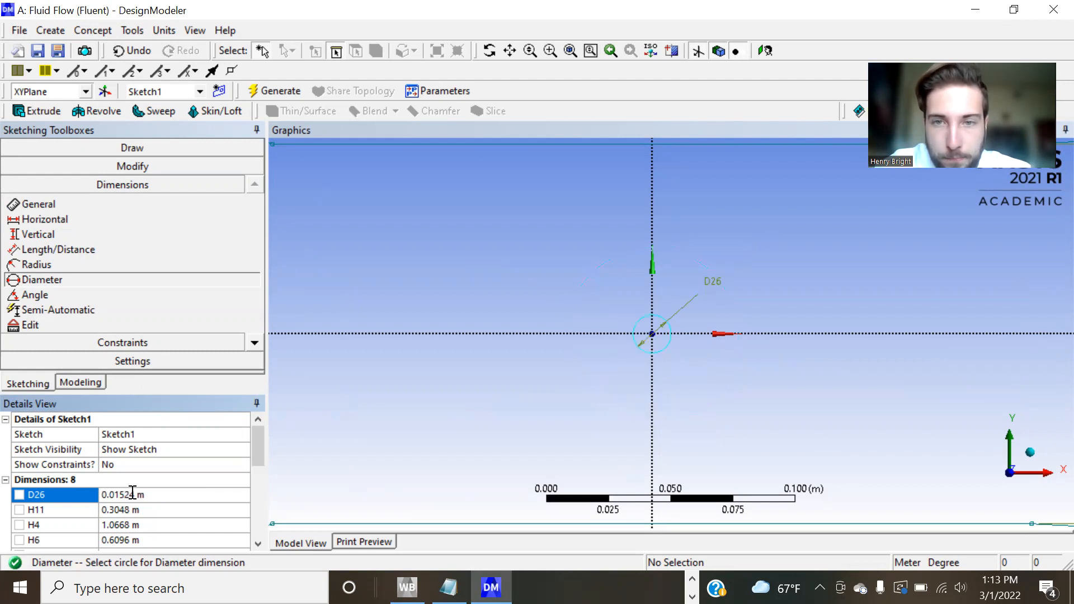
Draw a slanted line across the circle, from its upper-left circumference to its lower-right circumference.
scroll(628, 319, "up", 2)
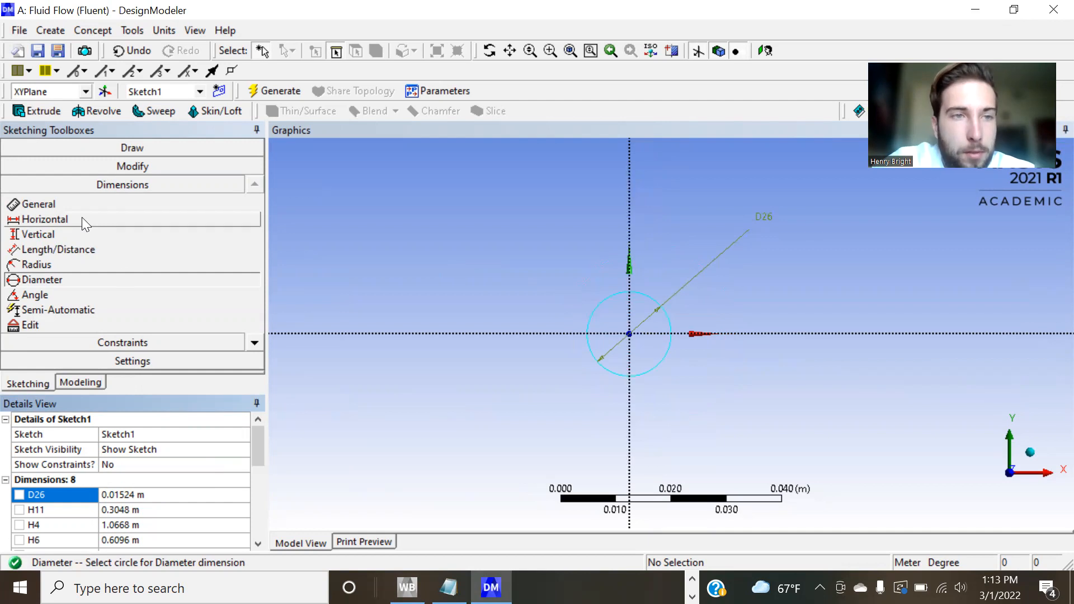
left_click(128, 147)
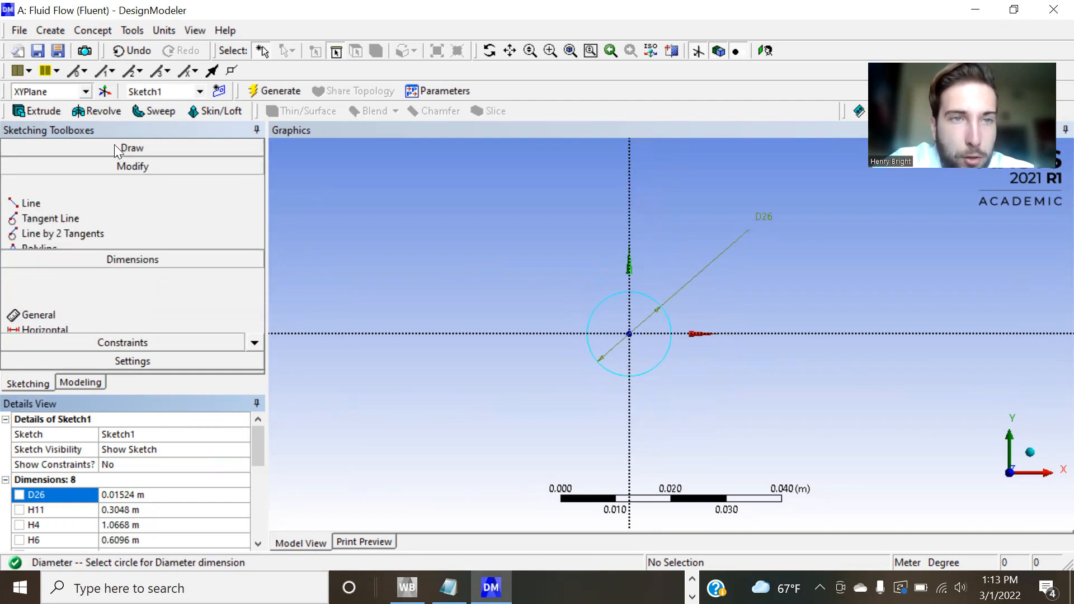
left_click(42, 167)
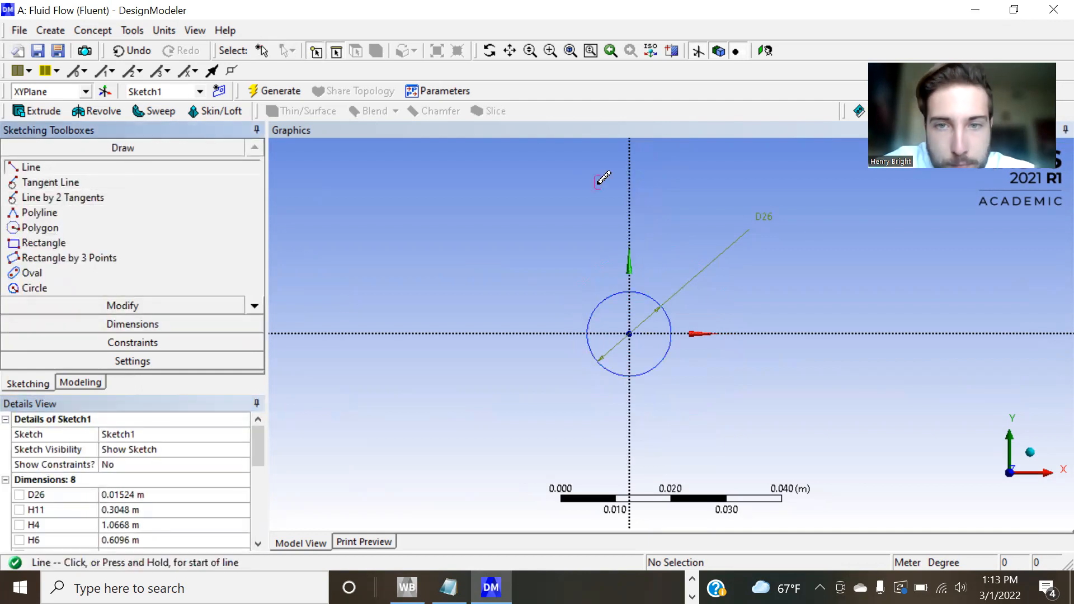
left_click(611, 295)
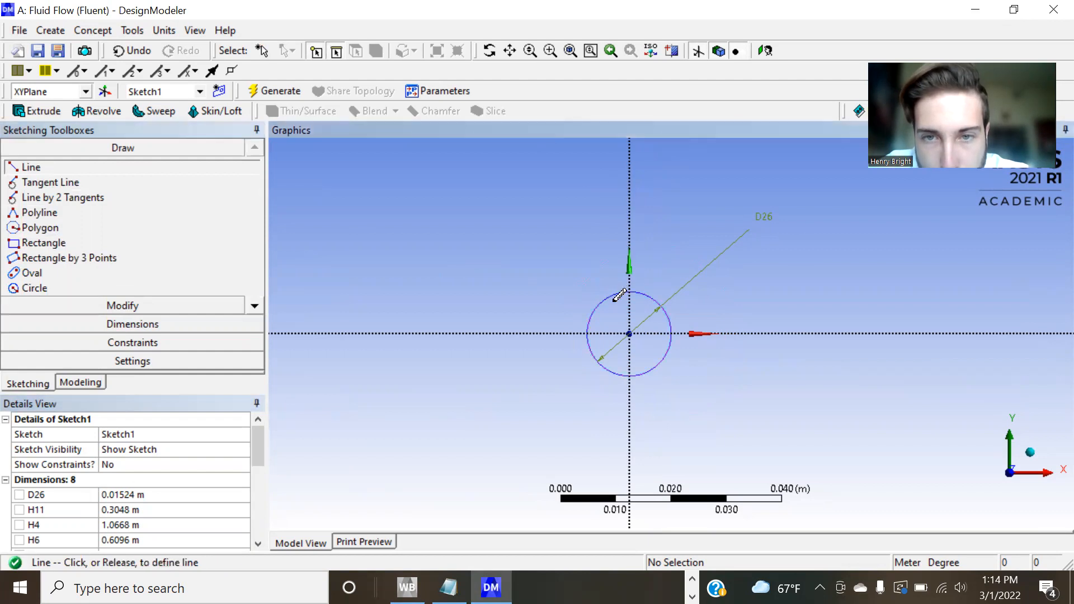
left_click(656, 365)
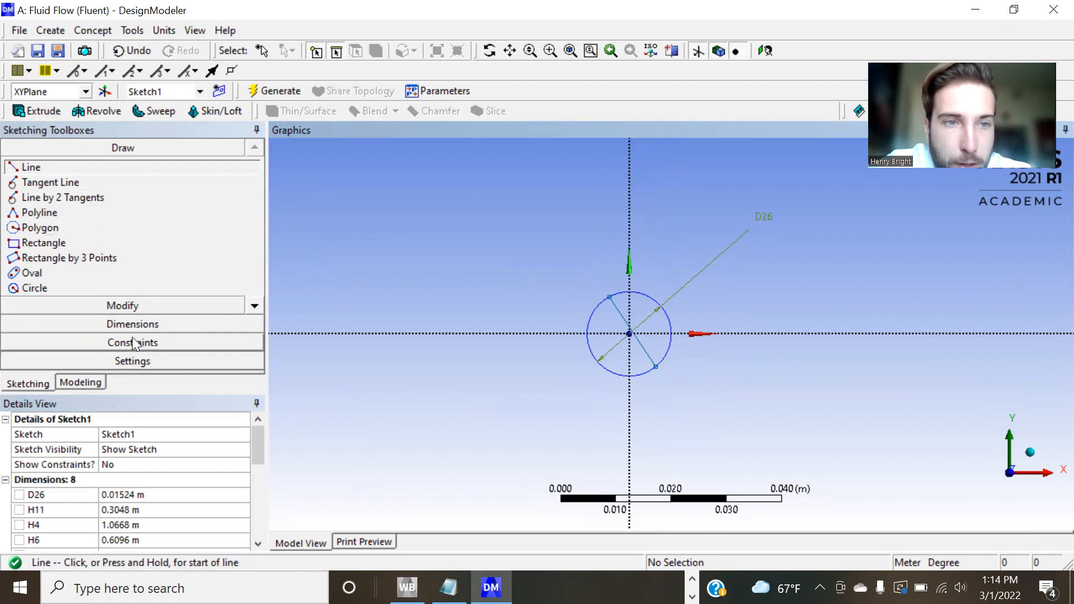
Apply a vertical constraint to the line crossing the circle.
left_click(121, 343)
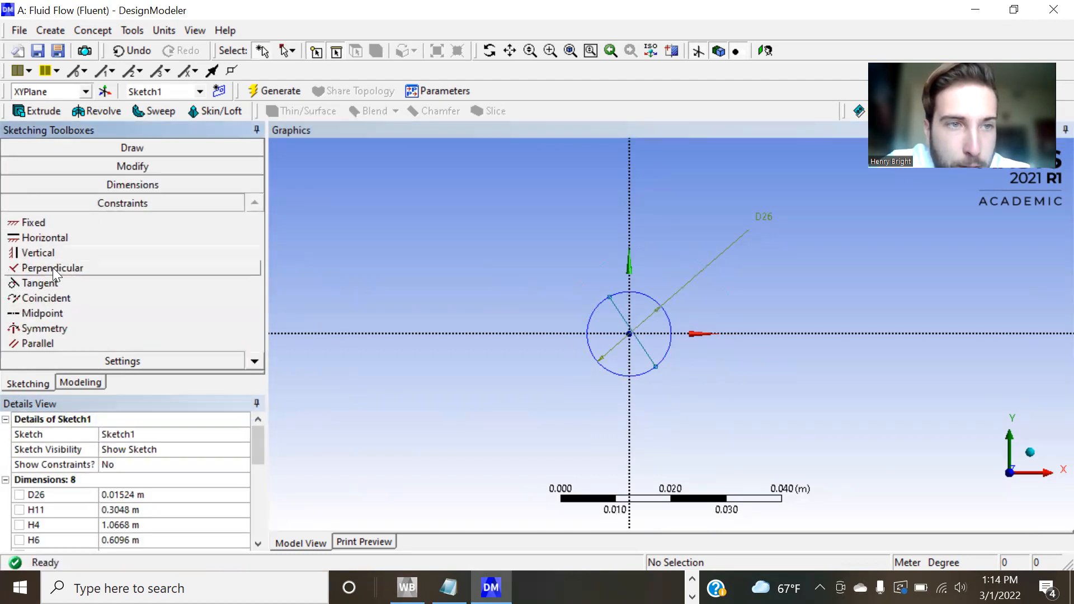
left_click(39, 253)
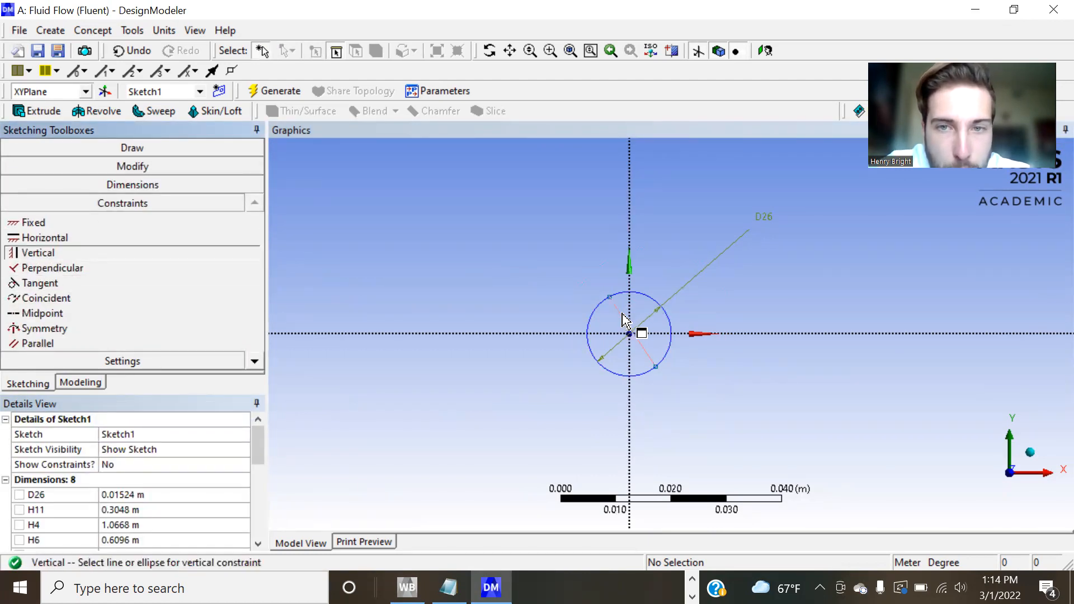
left_click(625, 321)
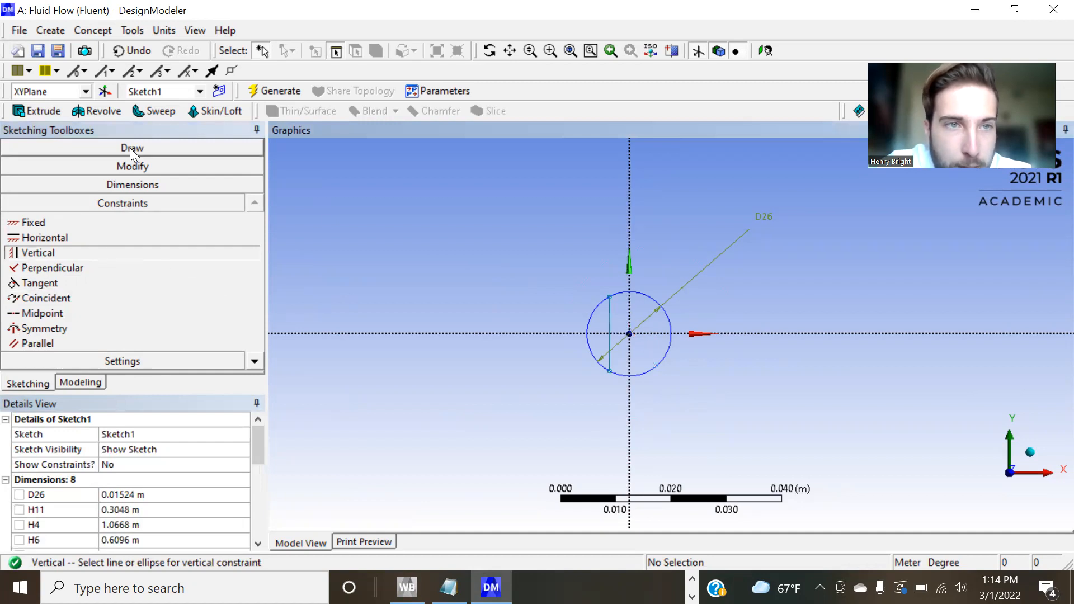
Dimension the vertical line inside the circle and set its length to 0.01524 m.
left_click(130, 191)
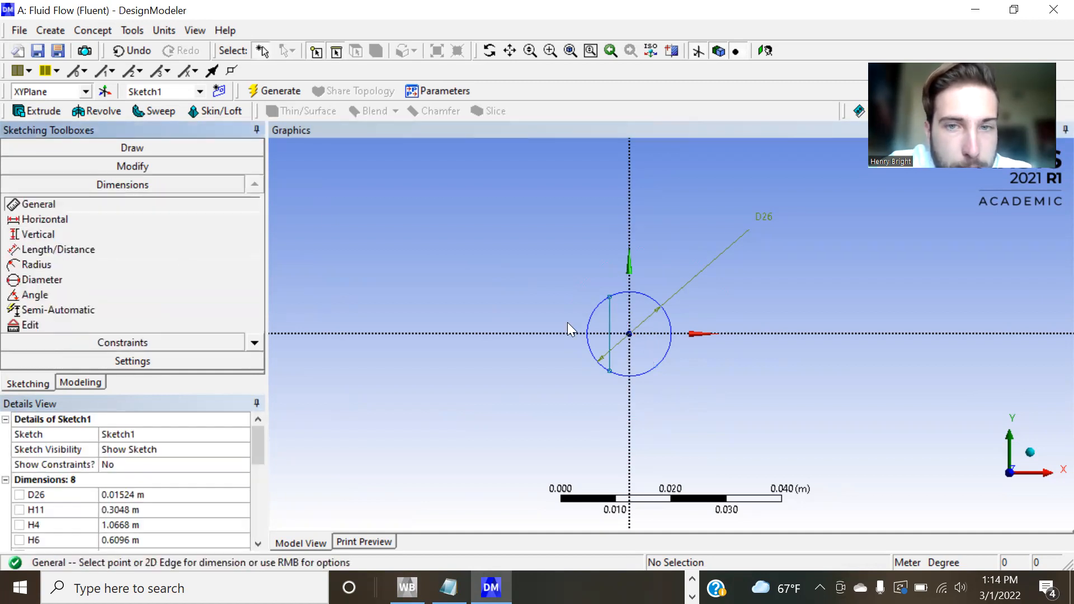
left_click(610, 334)
left_click(514, 336)
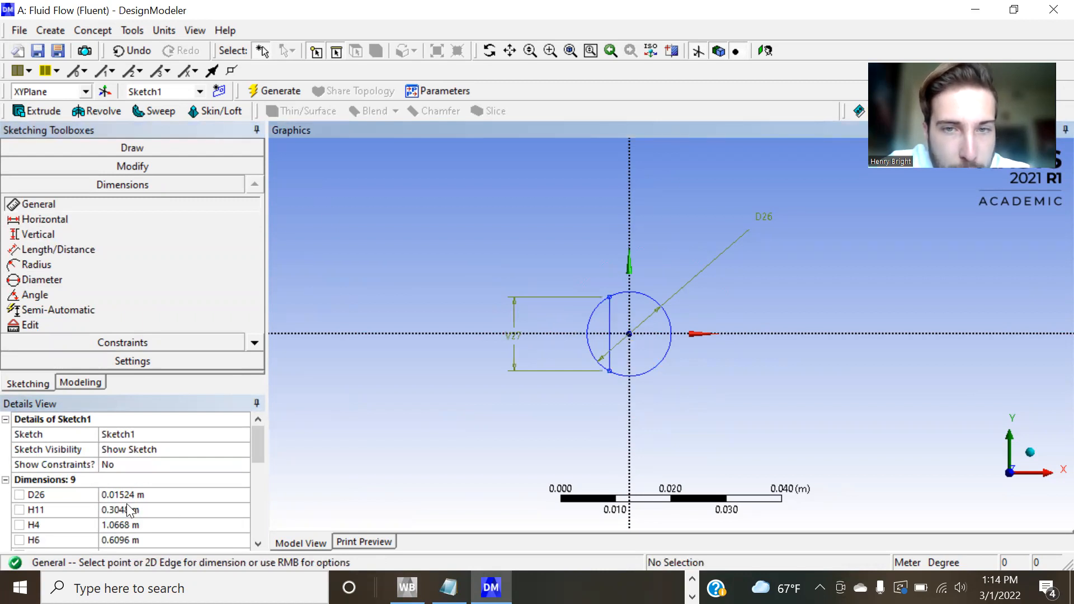
scroll(128, 509, "down", 1)
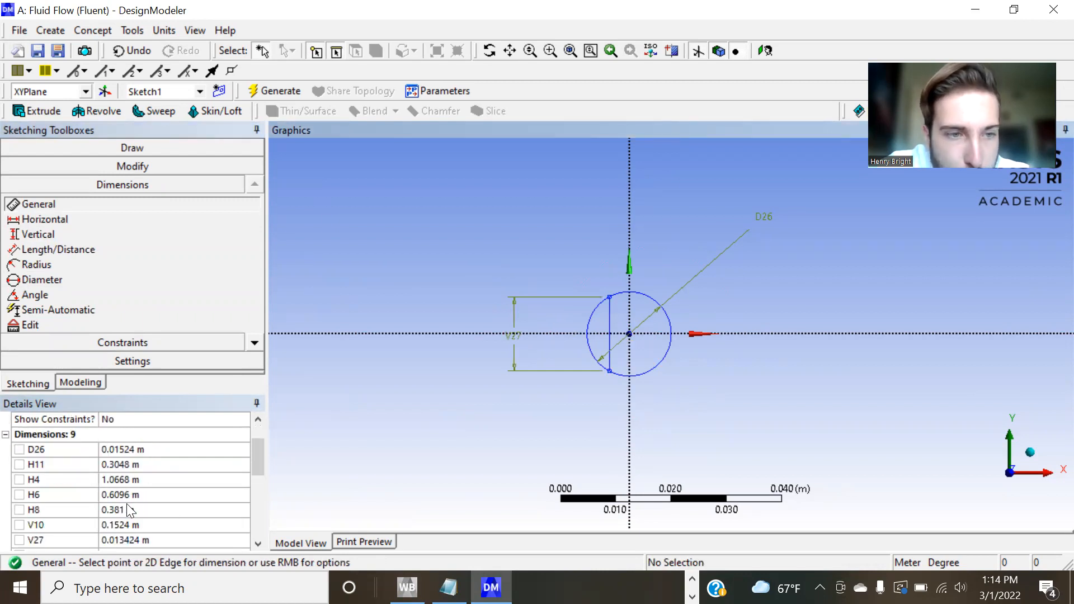
left_click(129, 538)
type("0.01524")
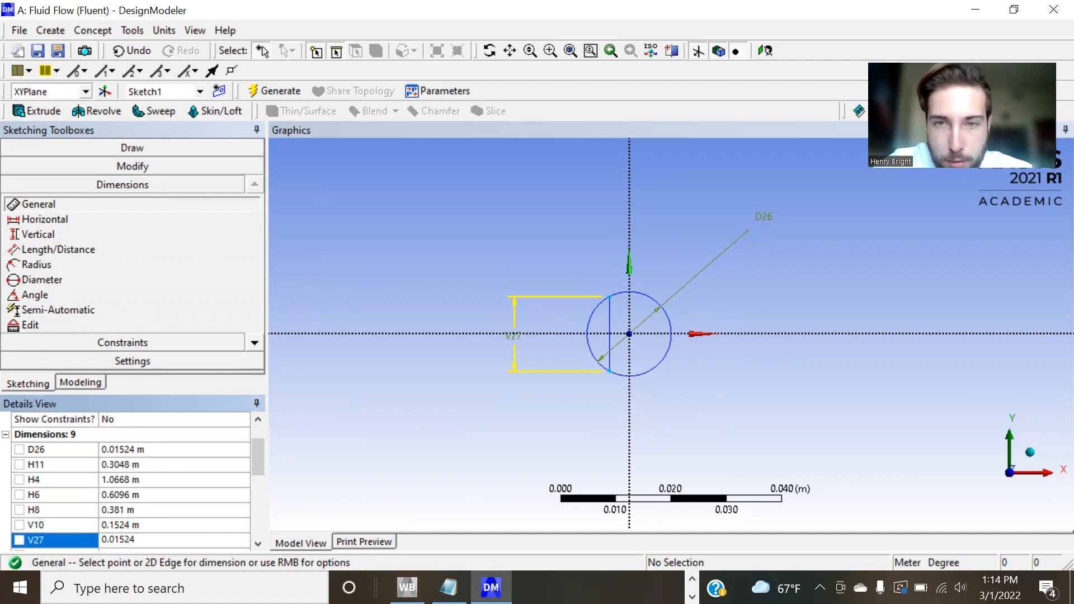
key("Return")
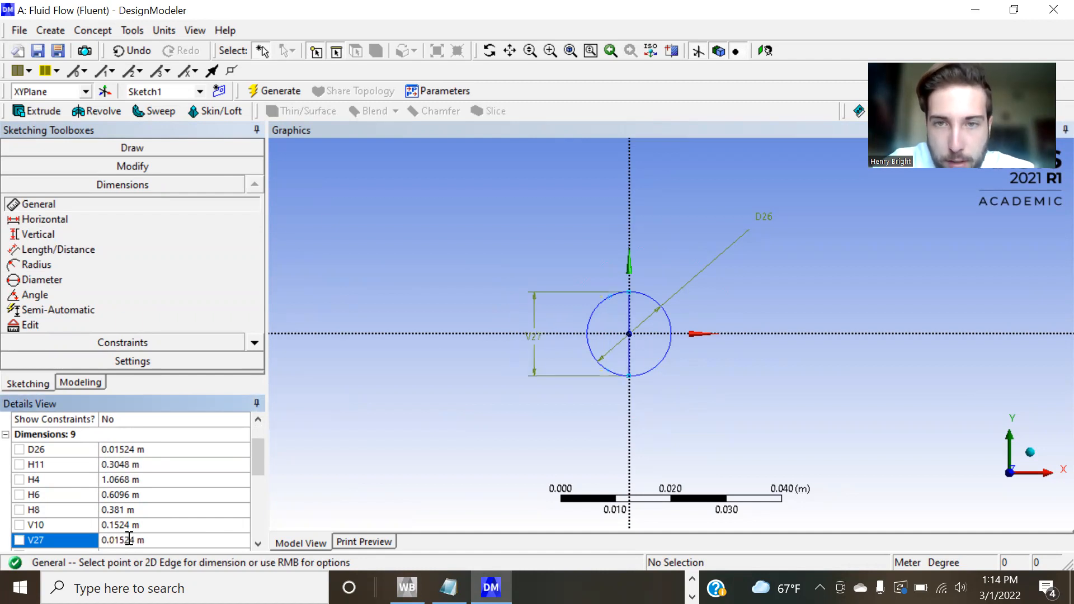
Trim the circle's two arcs on the upstream side of the vertical line, keeping the semicircle on the positive X side.
left_click(104, 166)
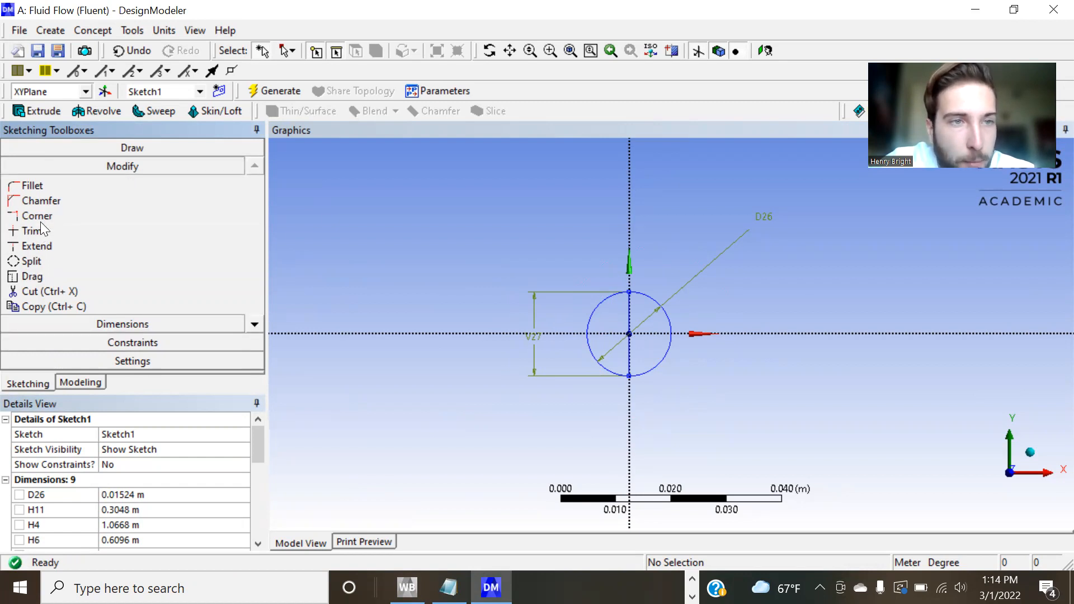
left_click(52, 231)
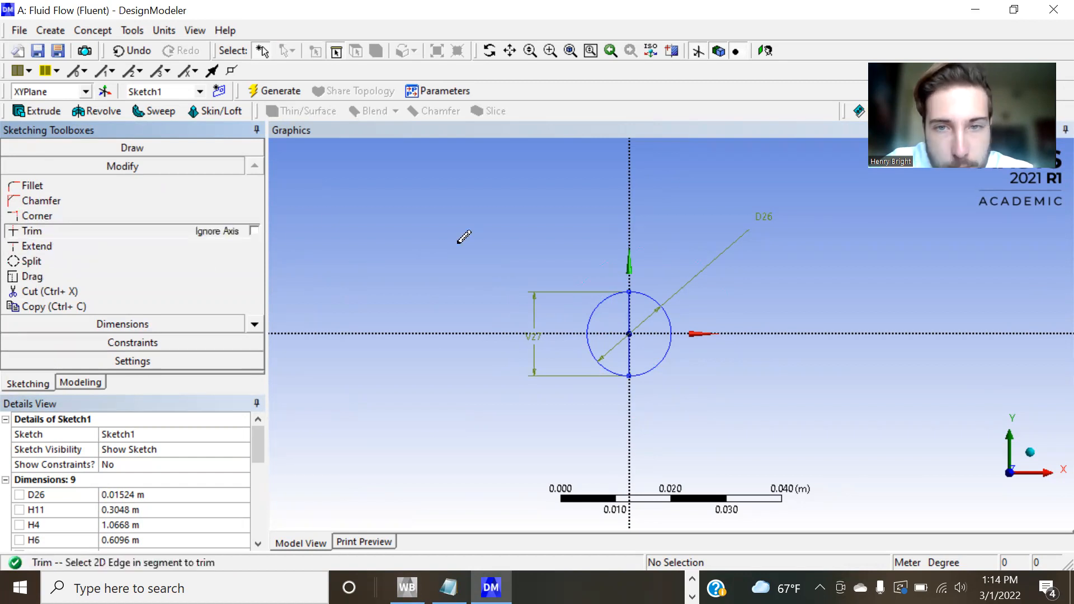
left_click(590, 304)
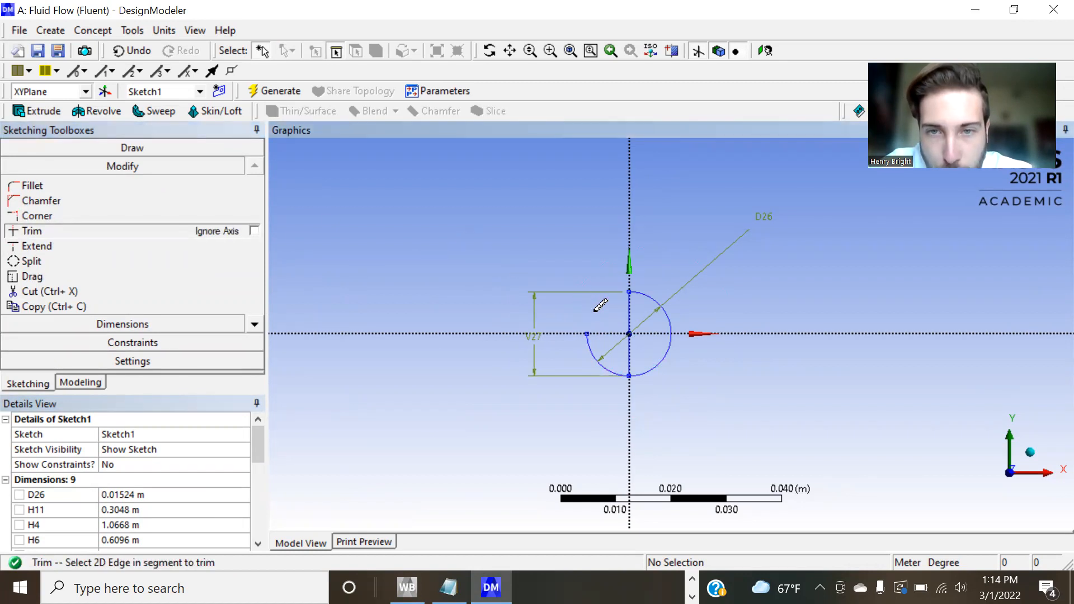
left_click(588, 347)
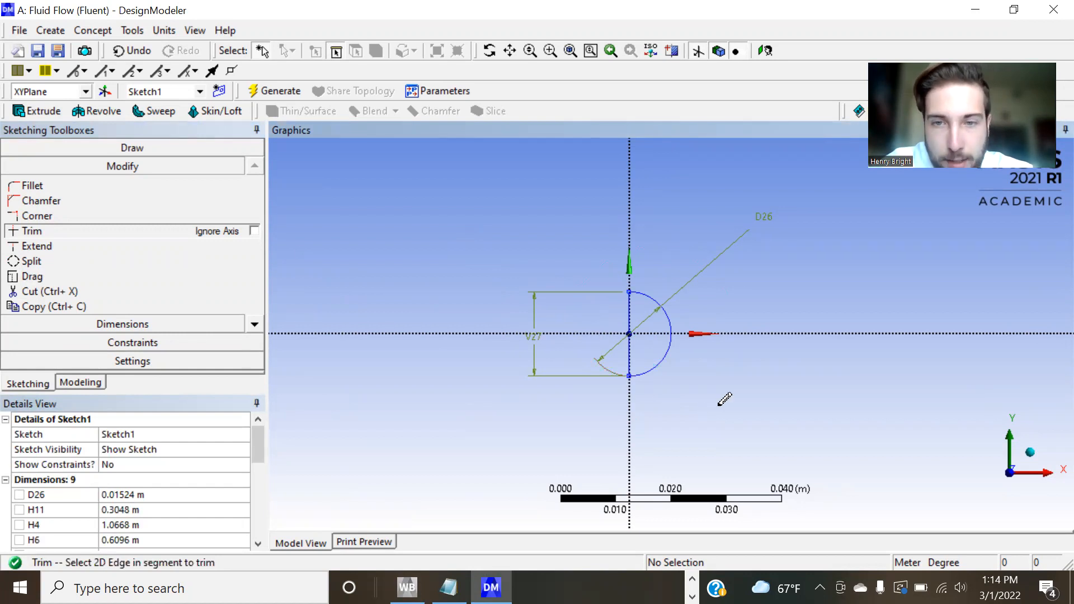
key("Escape")
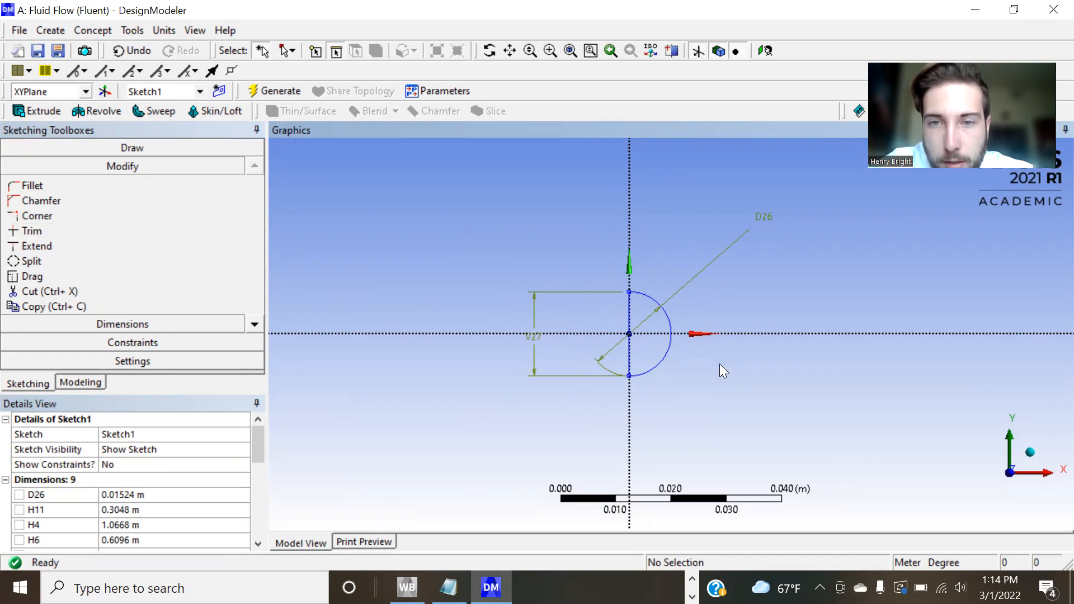
scroll(538, 231, "down", 8)
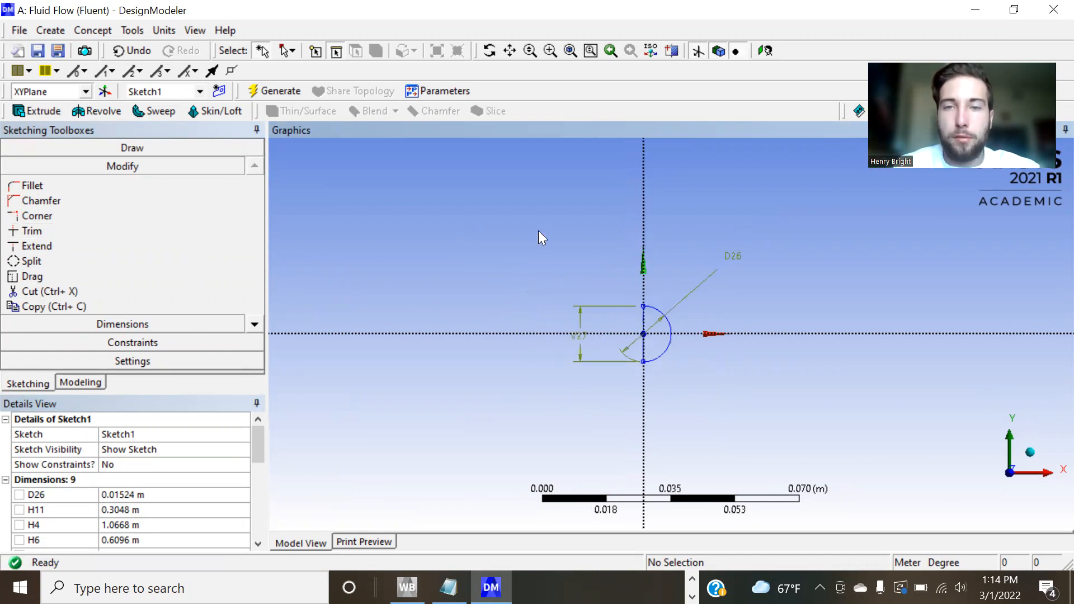
Start a surface from sketches and assign the complete wind tunnel sketch, including the semicircle, as its base object.
scroll(538, 231, "down", 8)
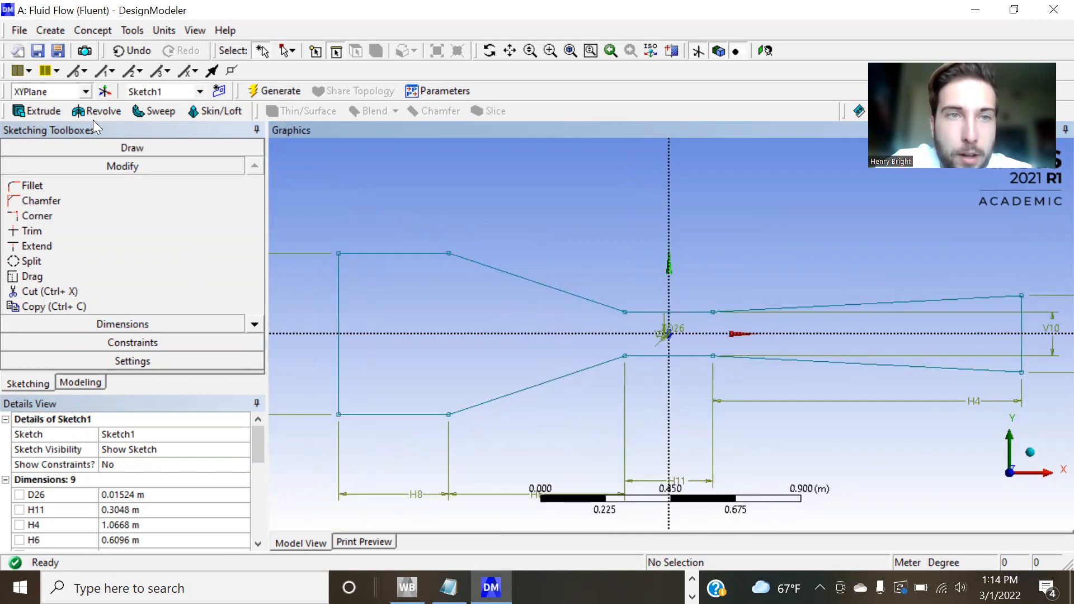
left_click(91, 31)
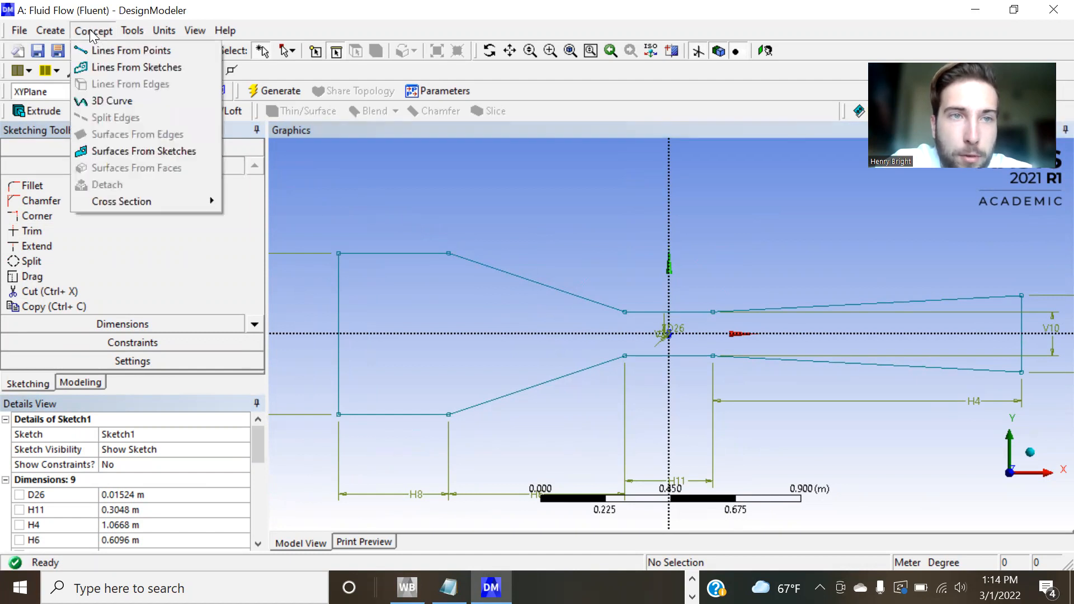
left_click(169, 147)
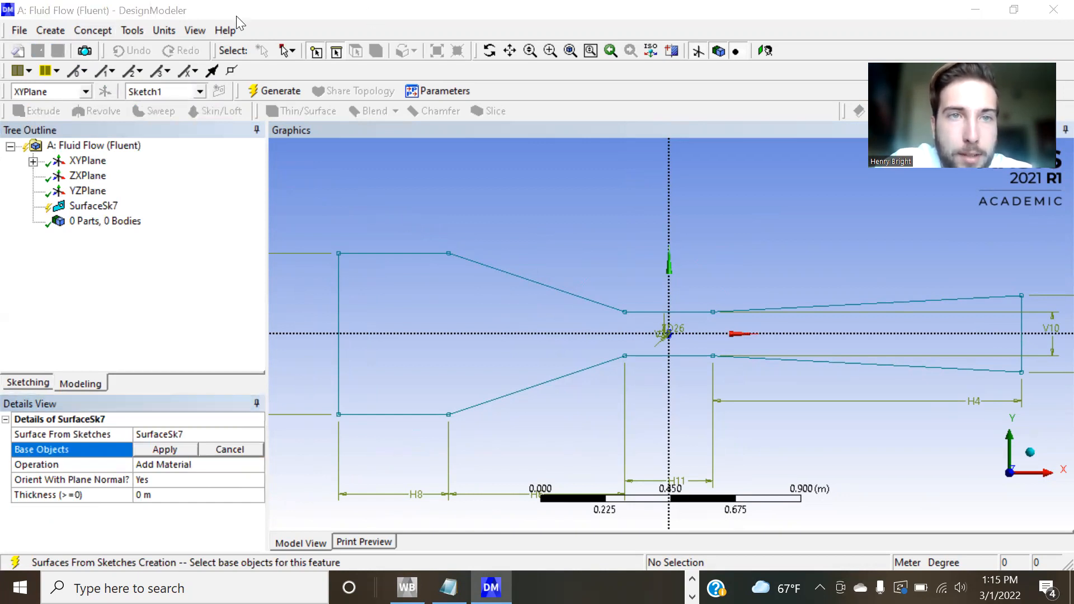
left_click(291, 54)
left_click(308, 88)
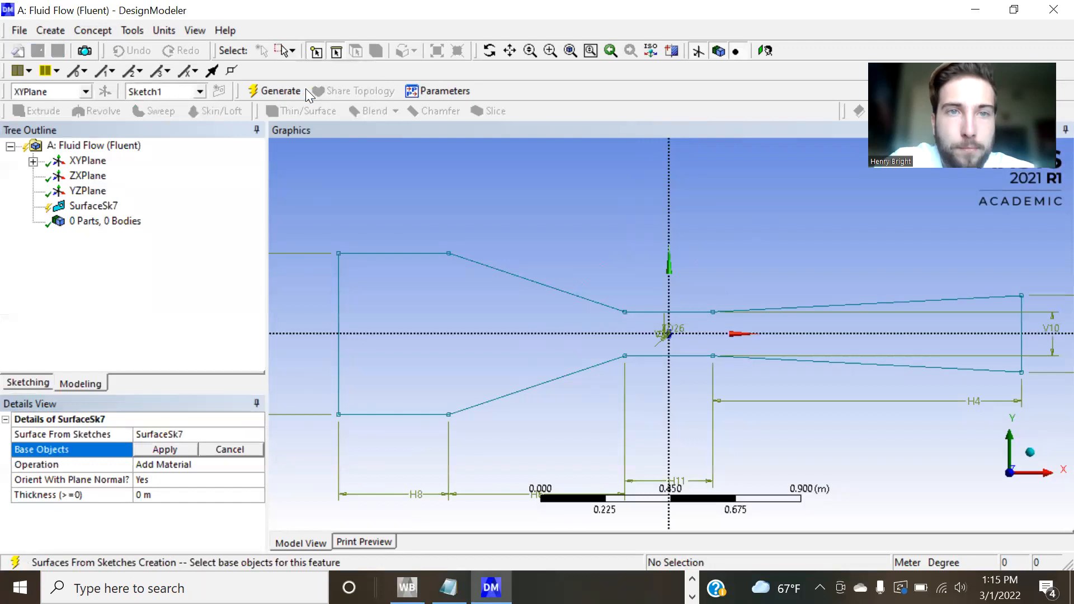
mouse_move(307, 226)
left_mouse_down()
mouse_move(839, 429)
mouse_move(1045, 456)
left_mouse_up()
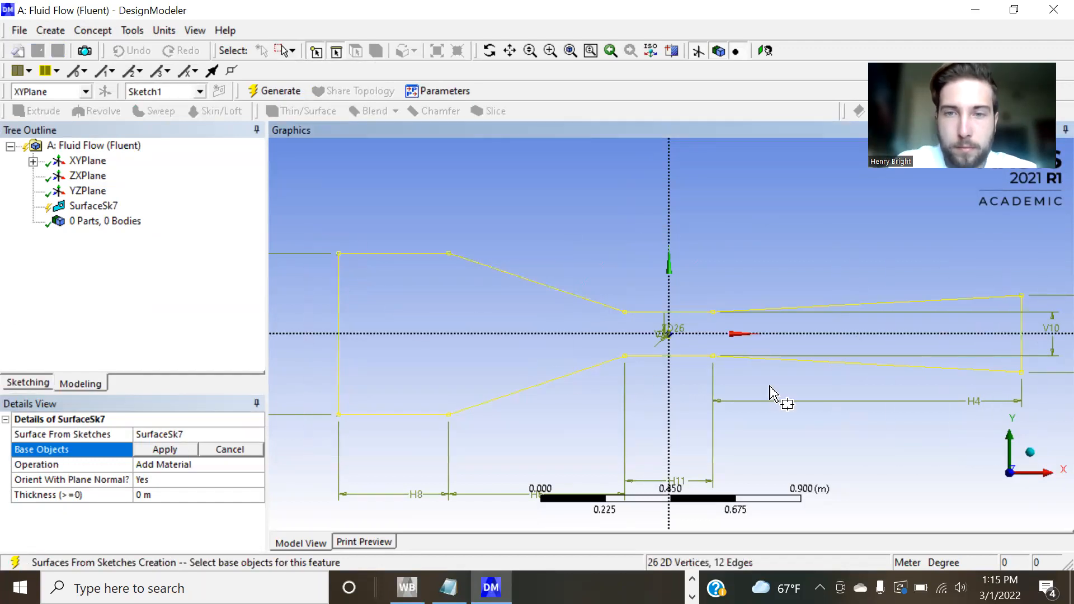
left_click(176, 447)
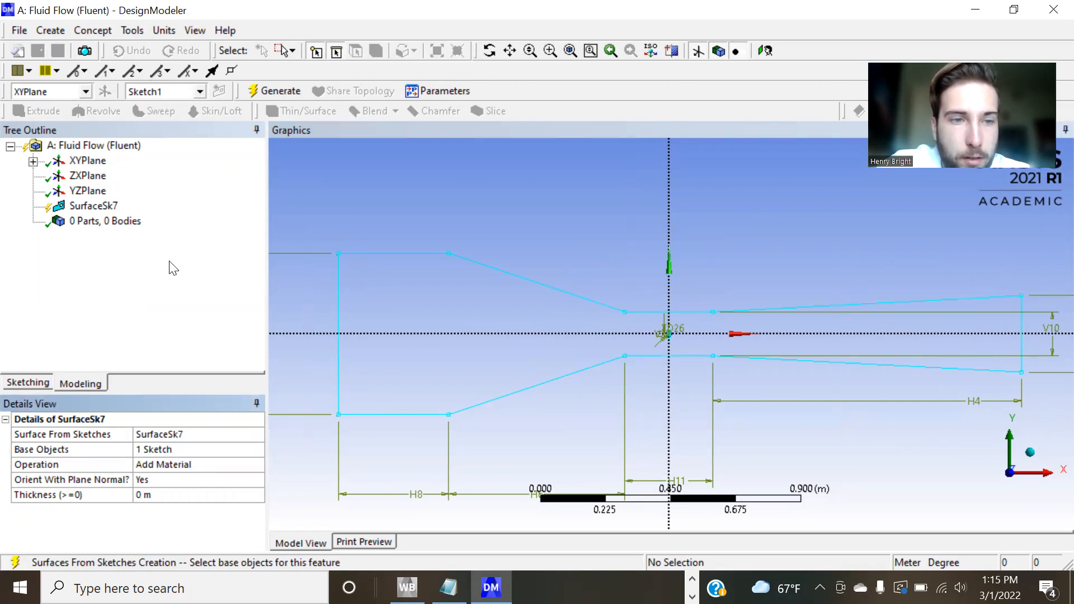
Reapply the sketch as the new surface's base object with Add Material and generate the surface.
left_click(105, 206)
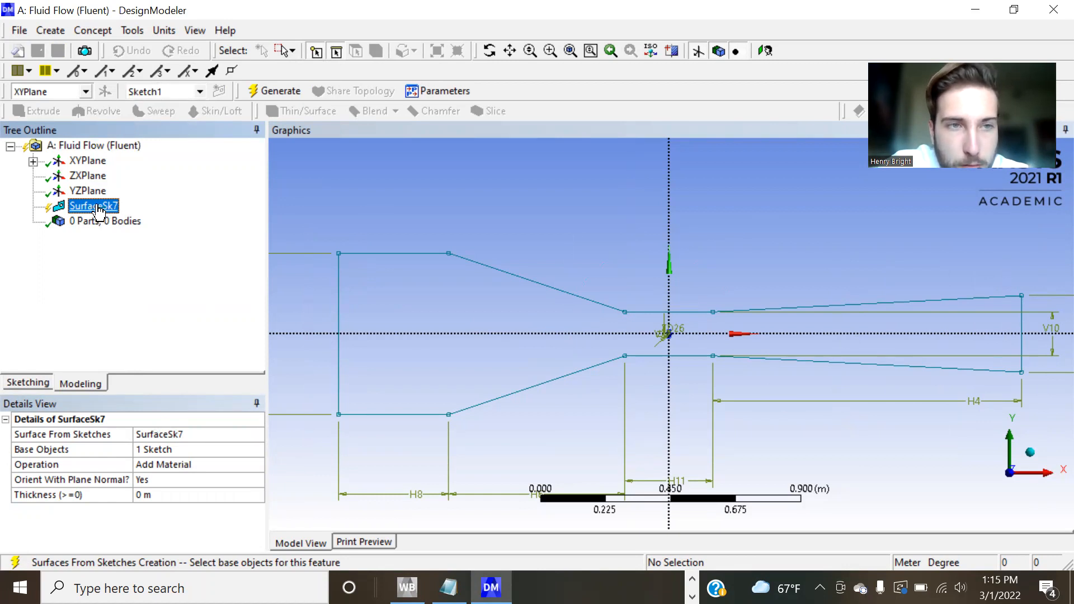
left_click(173, 455)
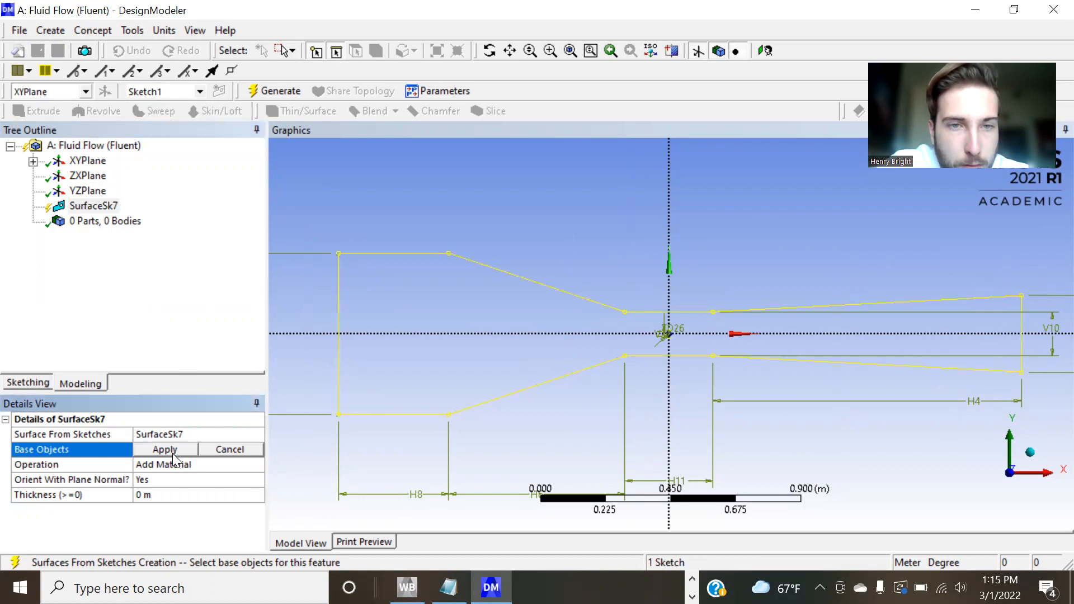
left_click(178, 449)
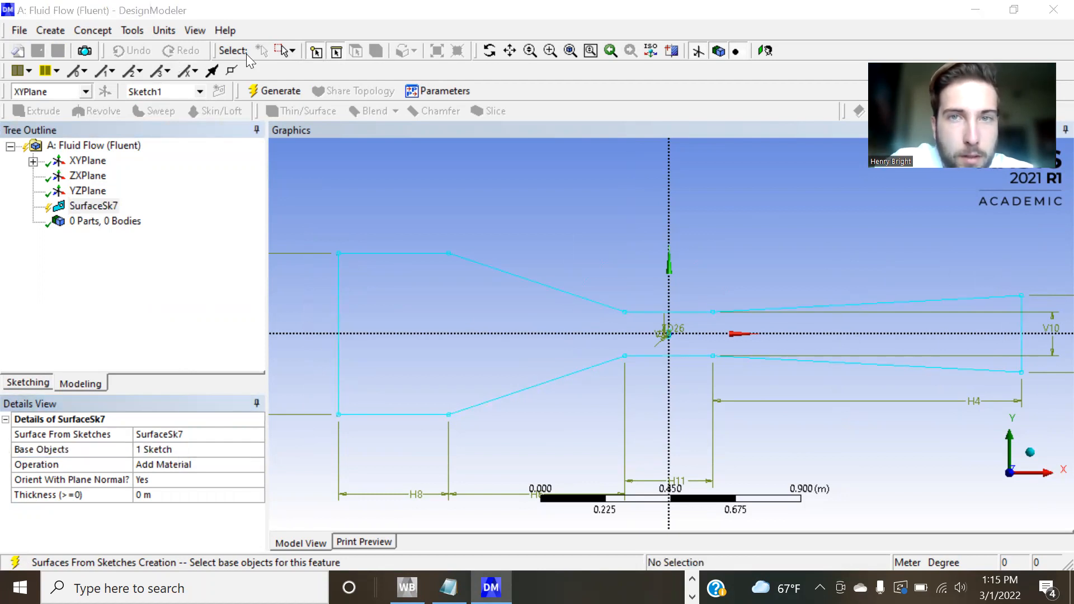
left_click(270, 91)
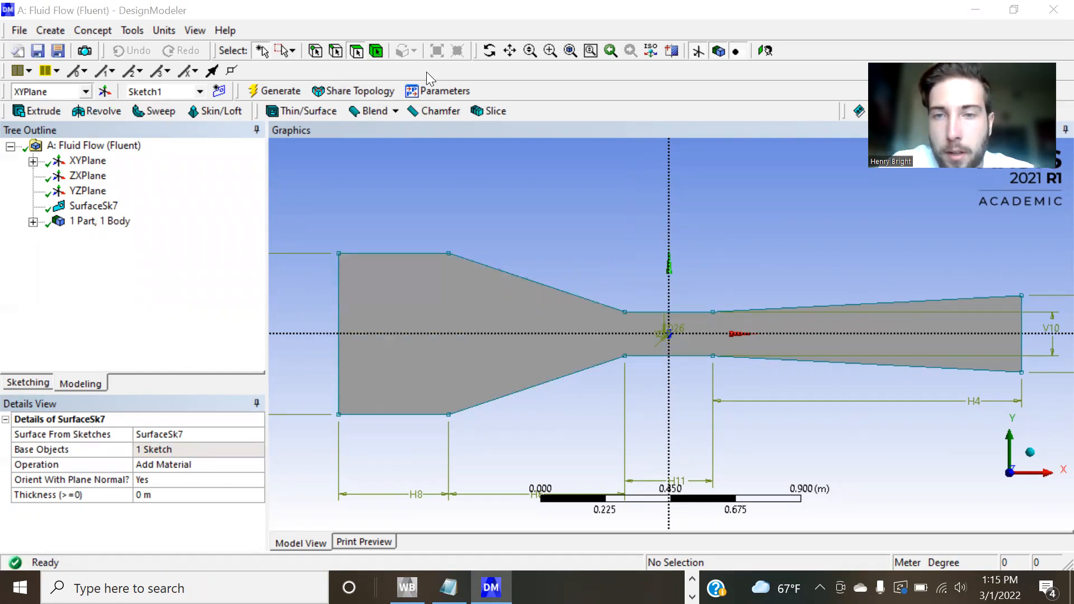
scroll(657, 333, "up", 2)
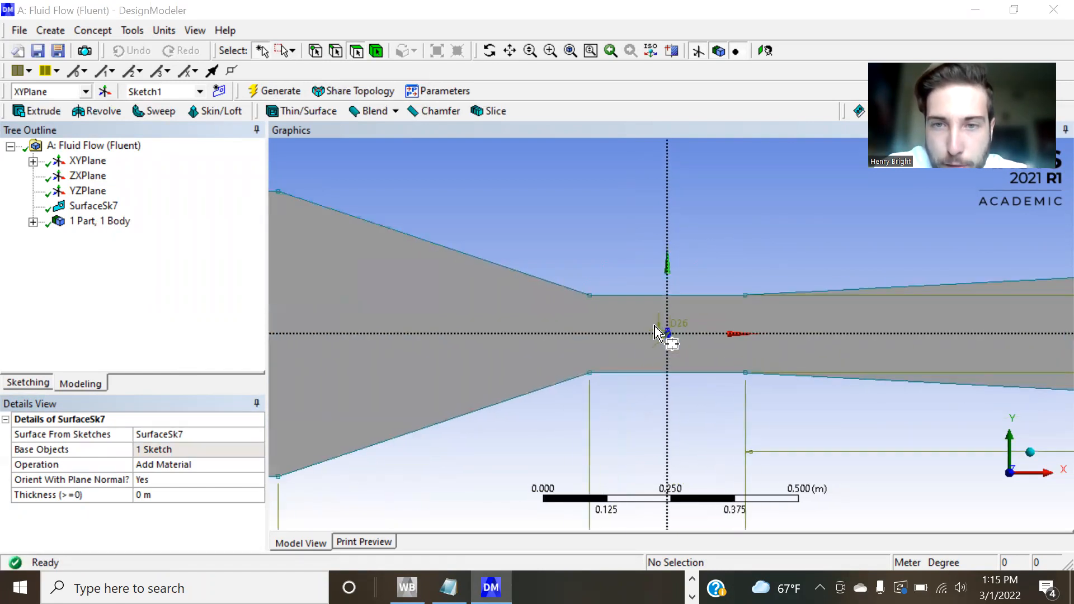
scroll(656, 330, "up", 5)
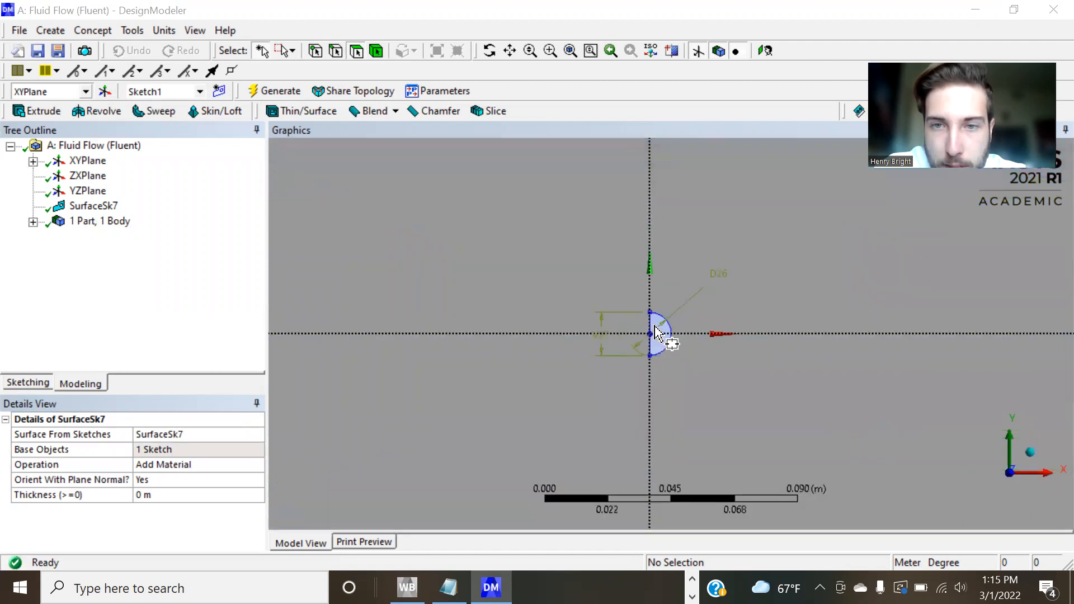
scroll(657, 333, "up", 3)
scroll(508, 272, "down", 5)
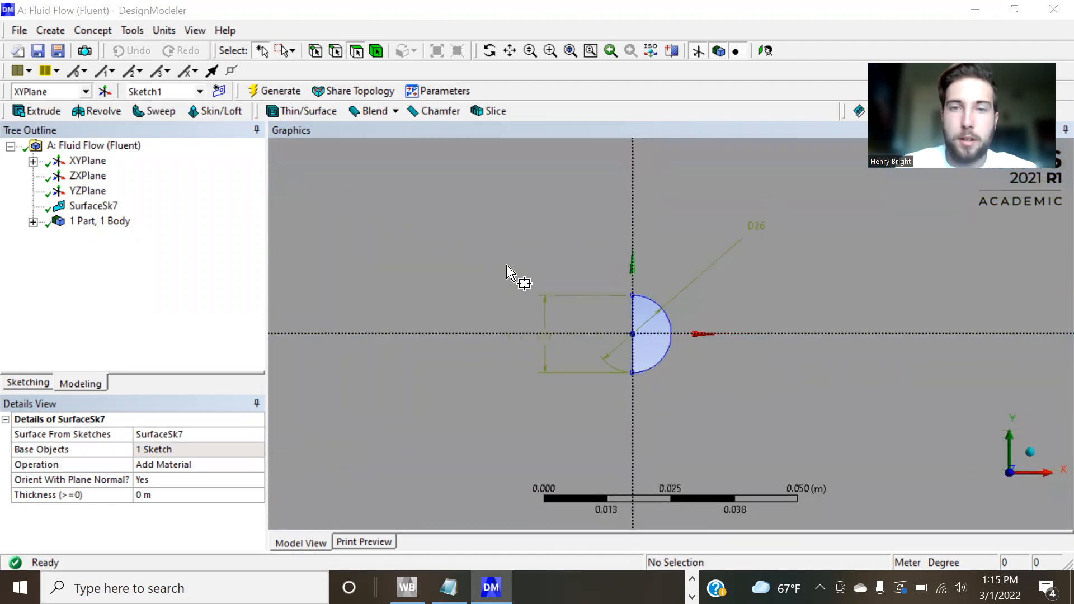
scroll(508, 272, "down", 10)
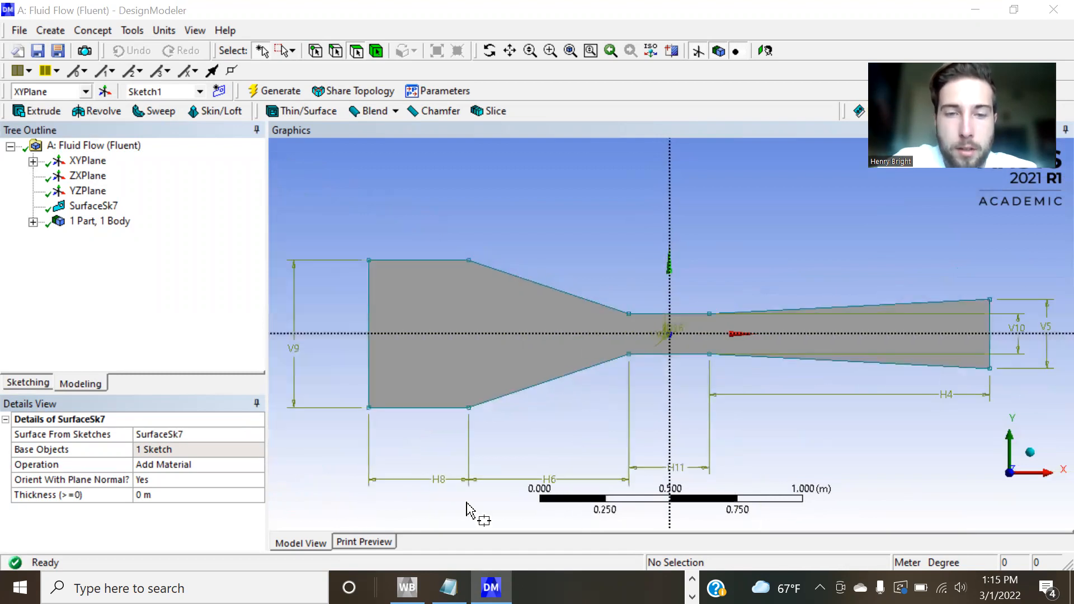
Switch to Workbench, update the Fluid Flow system's Geometry, and open its Mesh with the upstream data re-read.
left_click(407, 588)
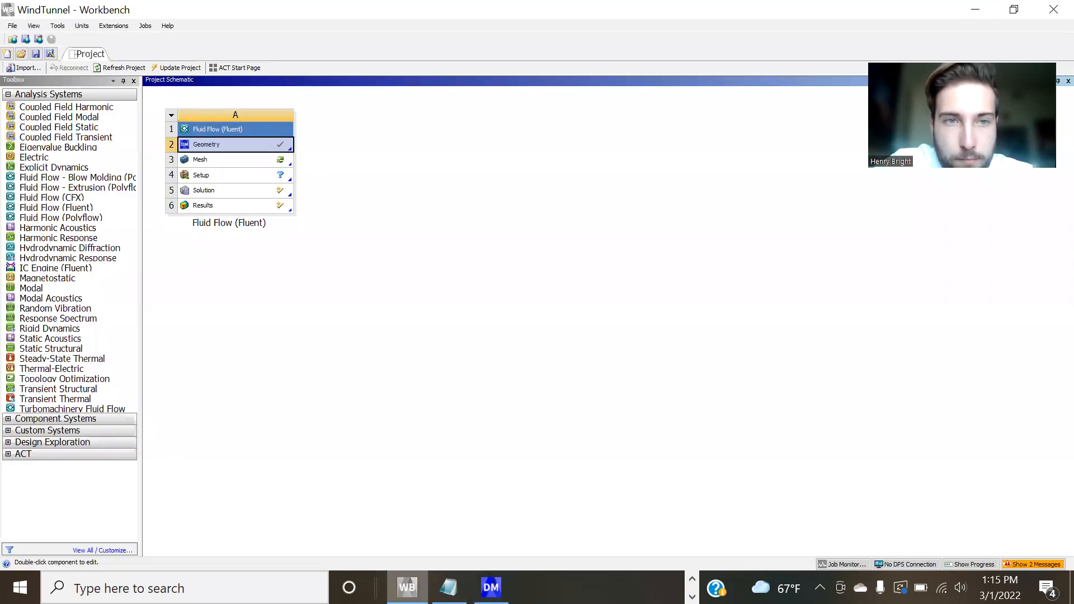
right_click(230, 142)
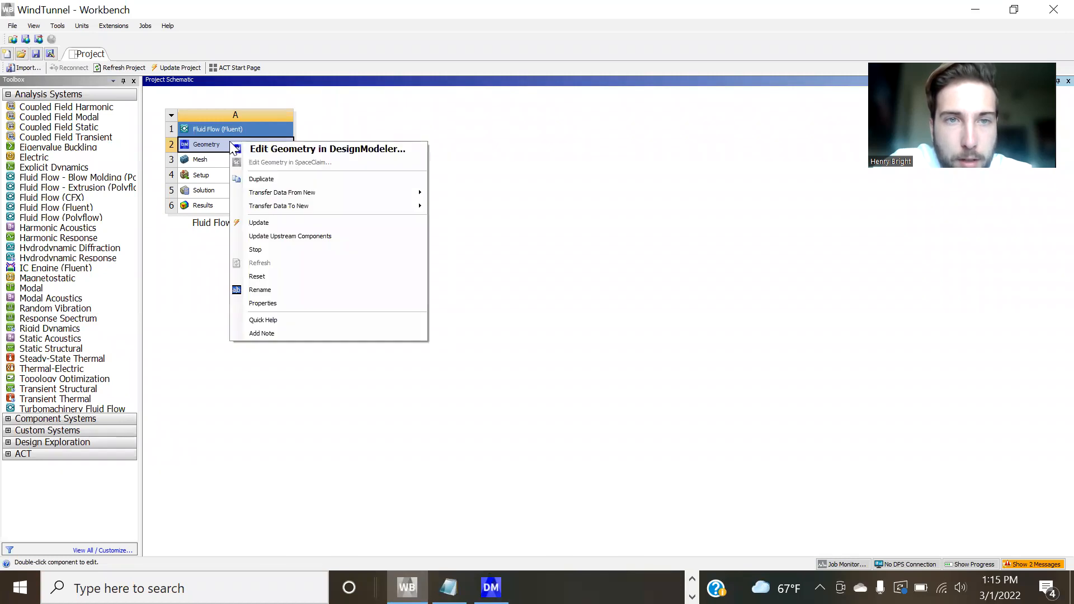
left_click(300, 224)
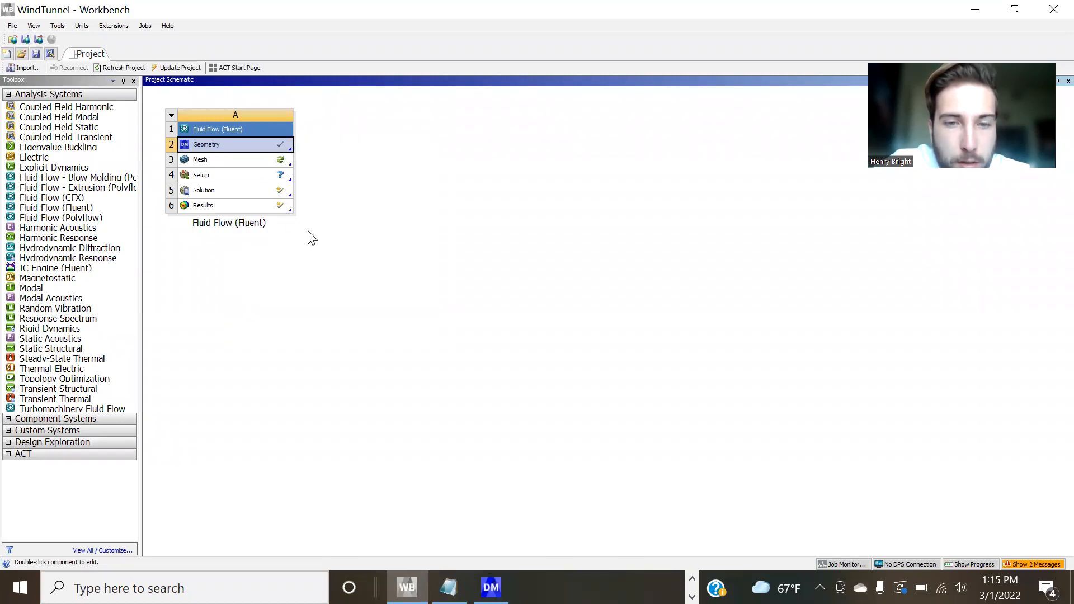
double_click(236, 158)
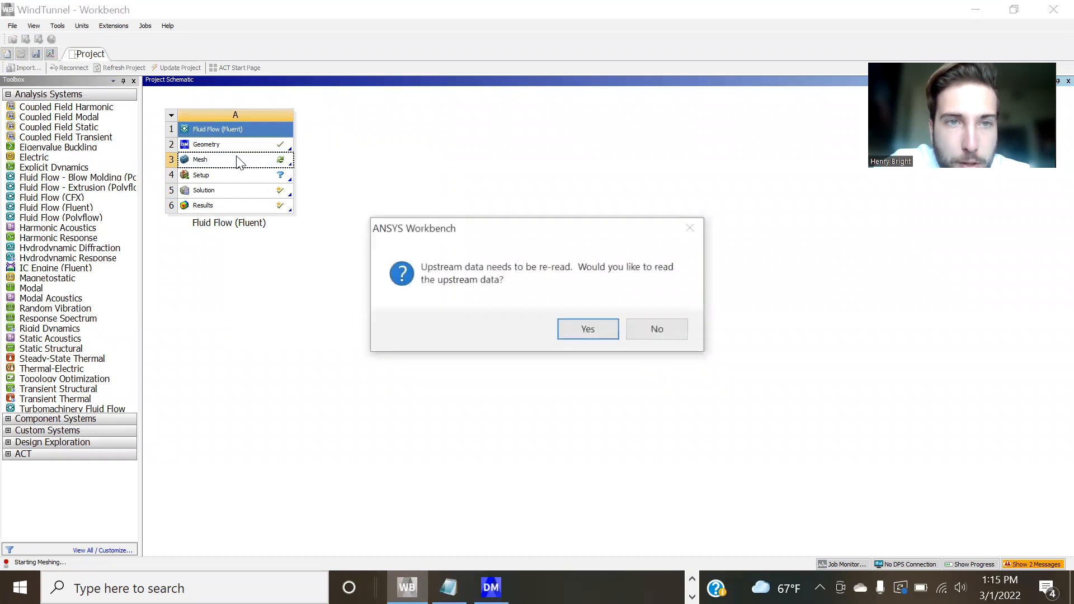
left_click(588, 330)
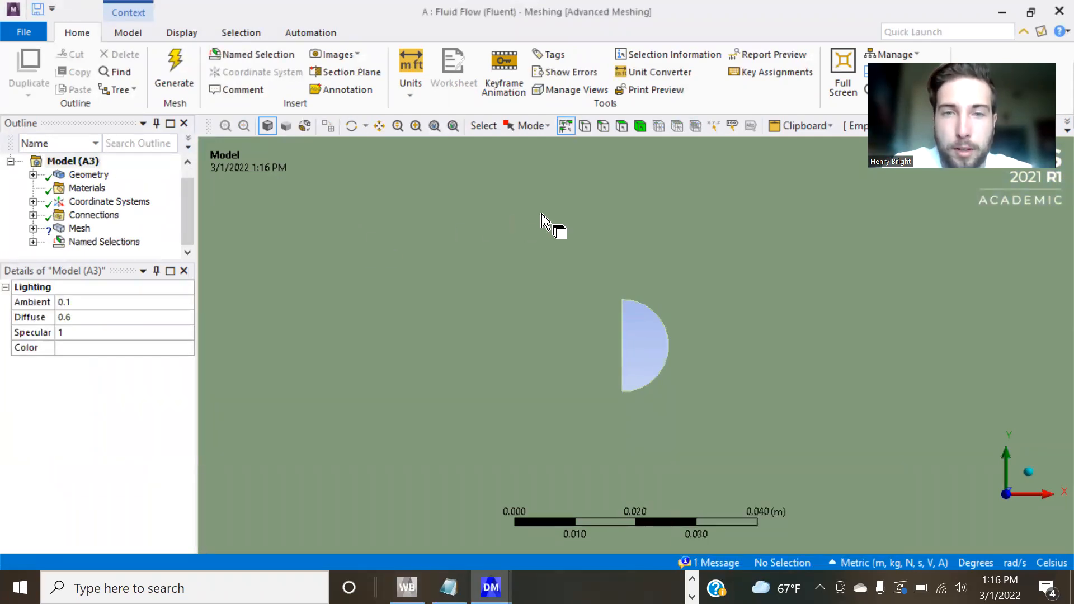
Scope the existing All Triangles Method to the wind tunnel surface body.
scroll(581, 287, "down", 3)
scroll(581, 286, "down", 6)
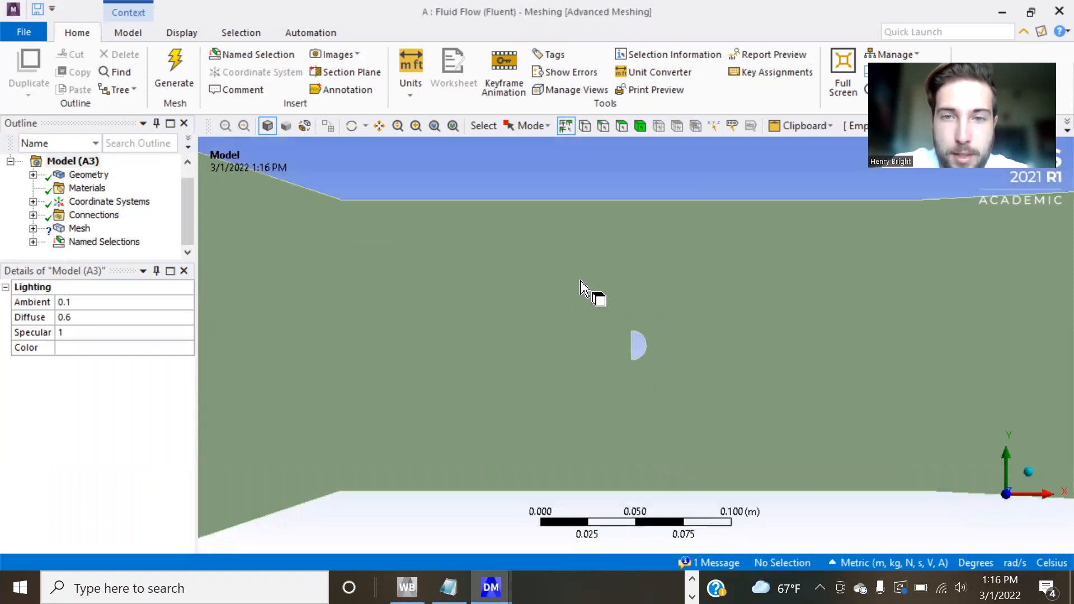
scroll(581, 286, "down", 3)
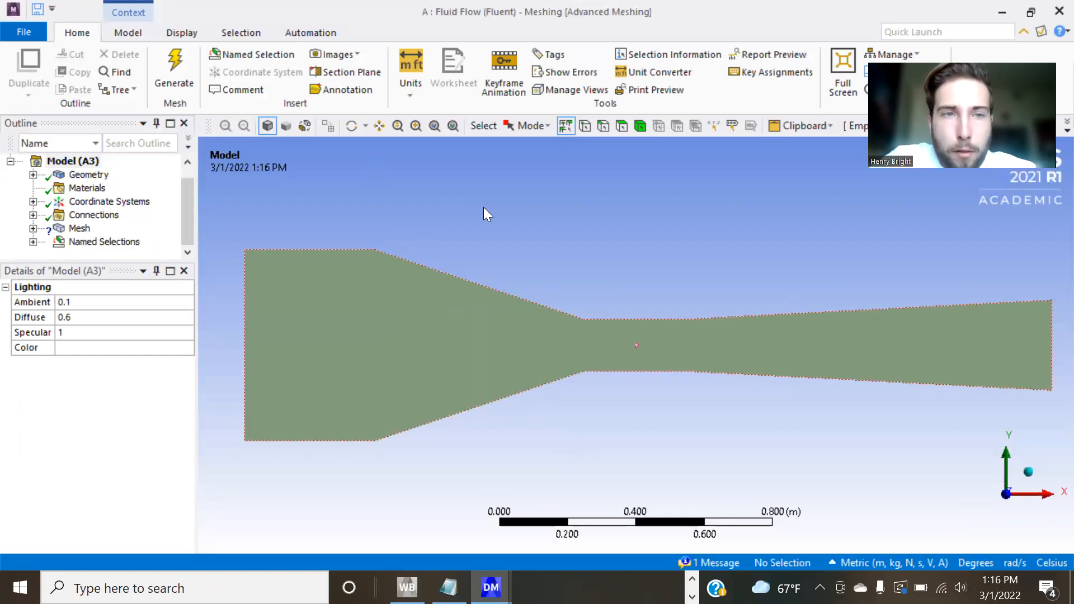
left_click(77, 229)
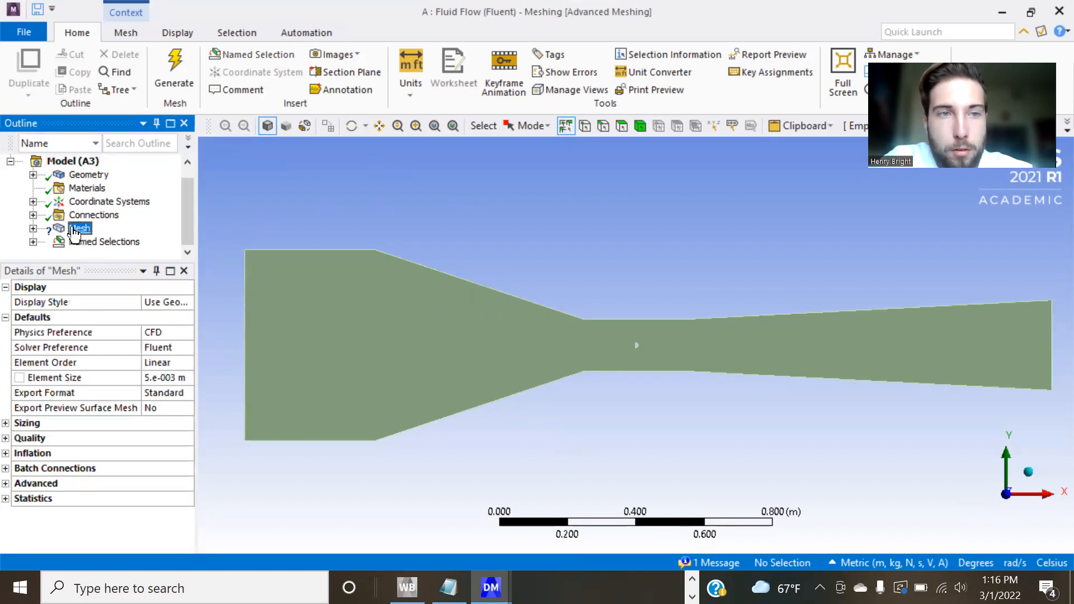
left_click(33, 229)
left_click(114, 243)
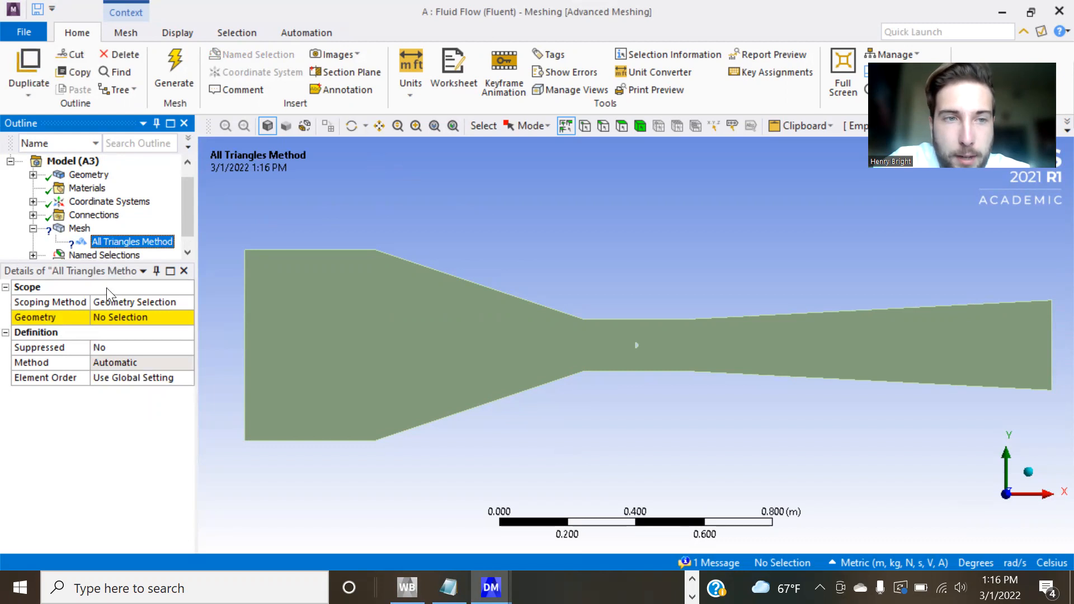
left_click(119, 318)
left_click(327, 321)
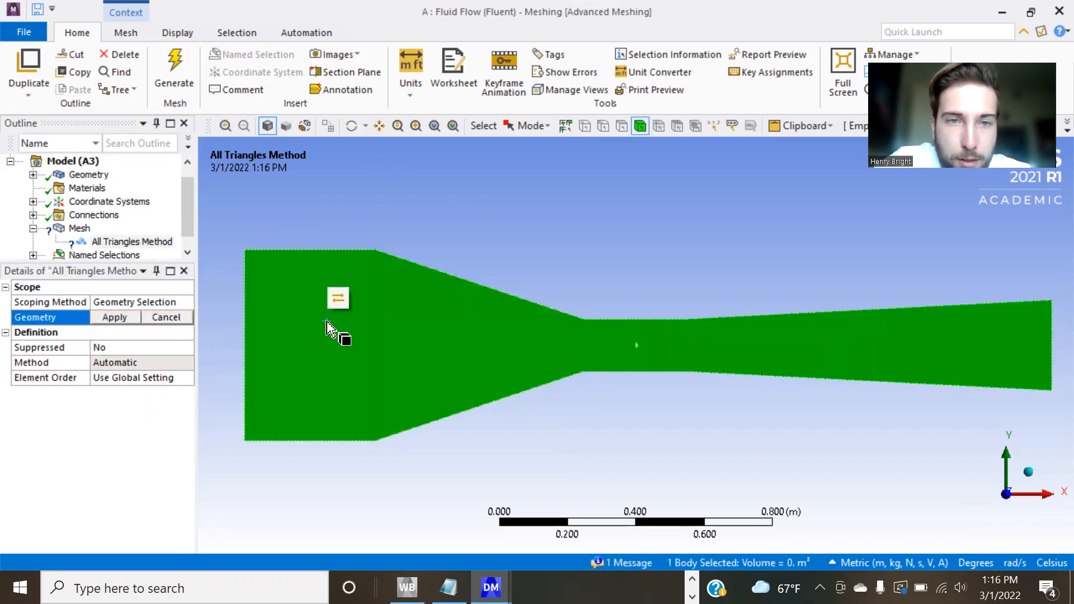
left_click(115, 317)
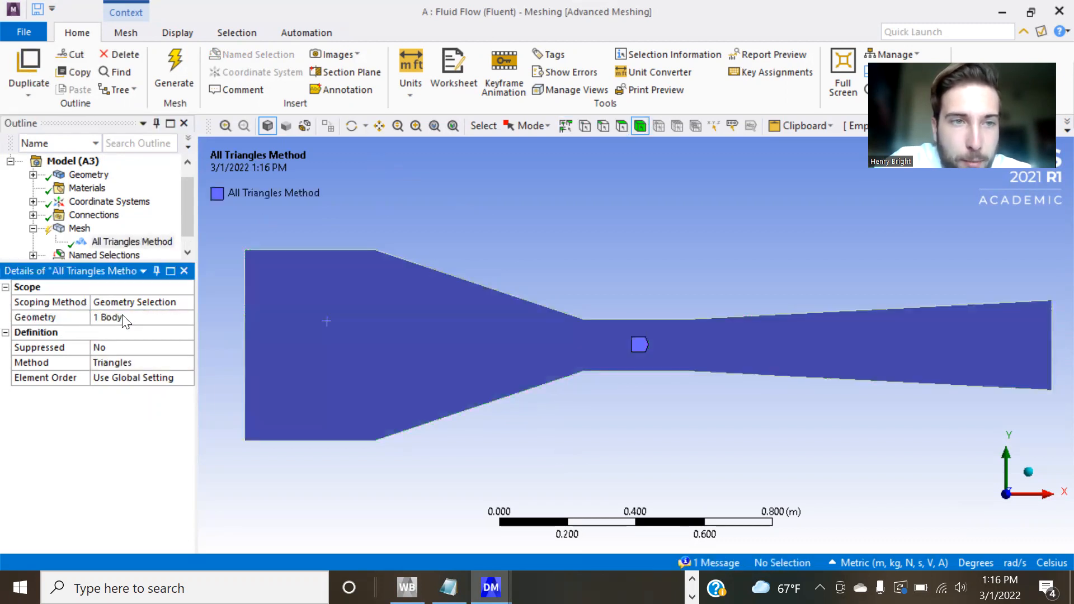
Generate the mesh for the wind tunnel and check the elements around the semicircular cut-out.
left_click(72, 230)
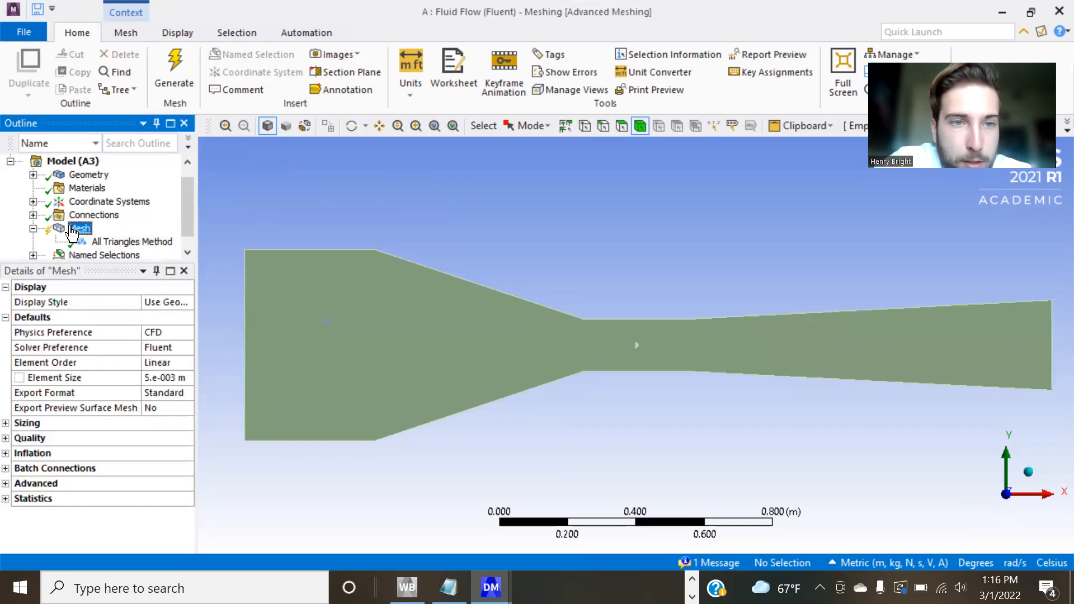
right_click(160, 28)
left_click(155, 58)
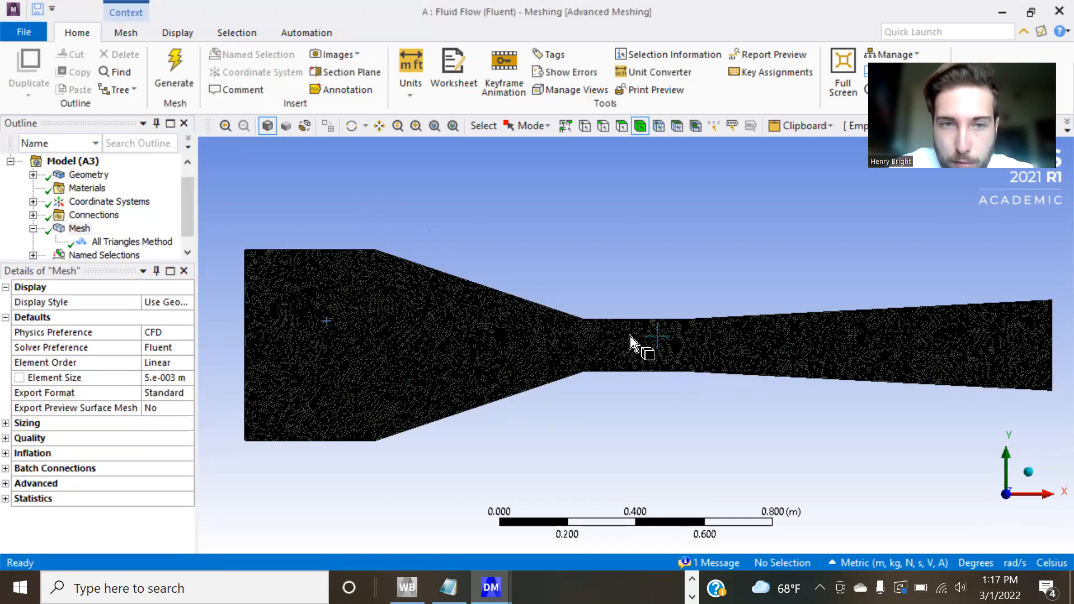
scroll(639, 356, "up", 2)
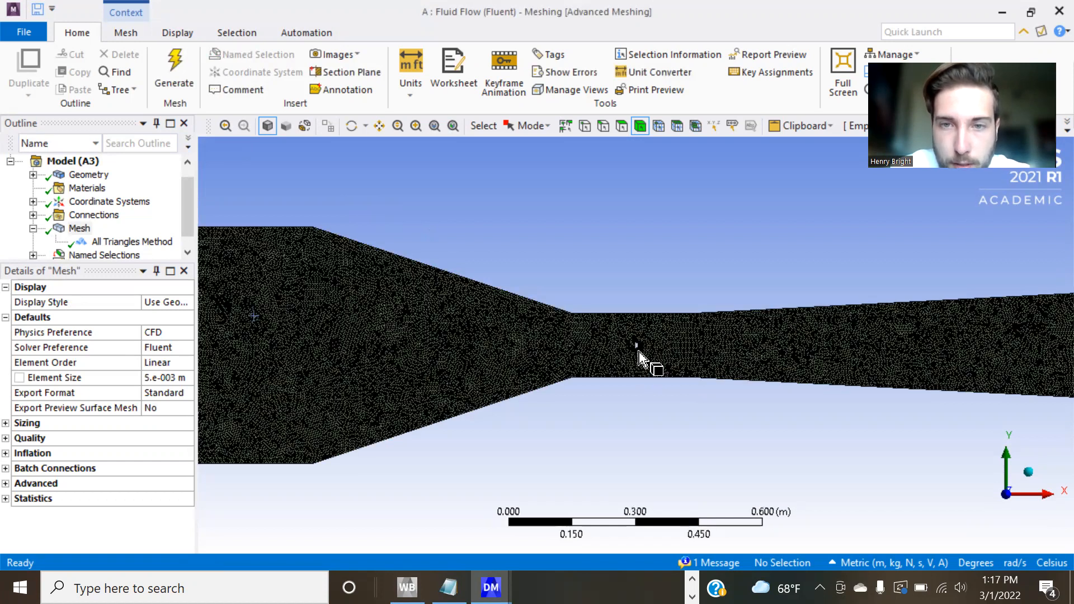
scroll(638, 356, "up", 5)
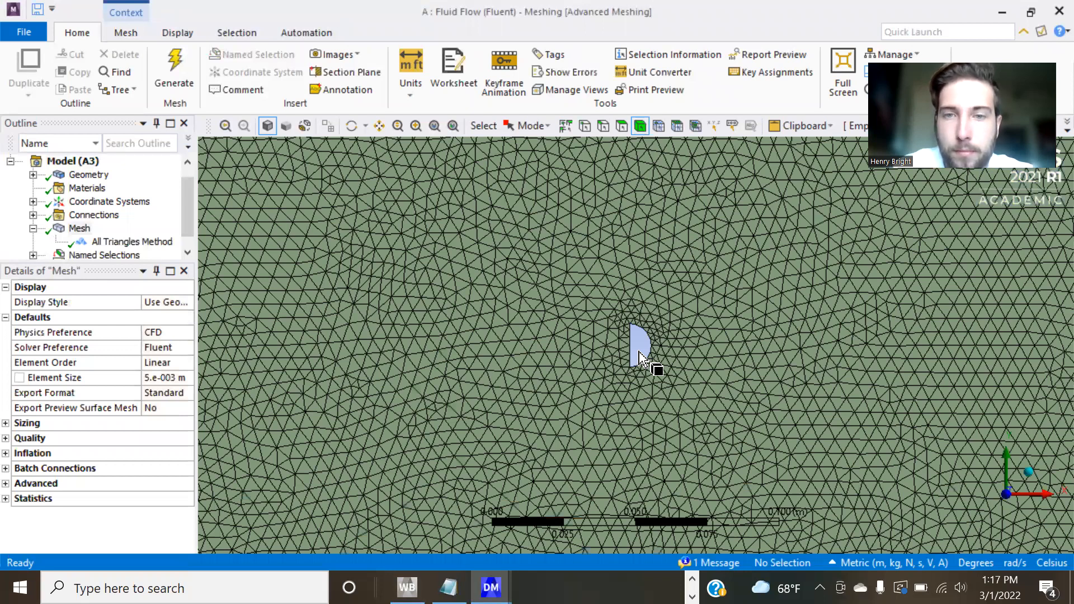
scroll(638, 356, "down", 7)
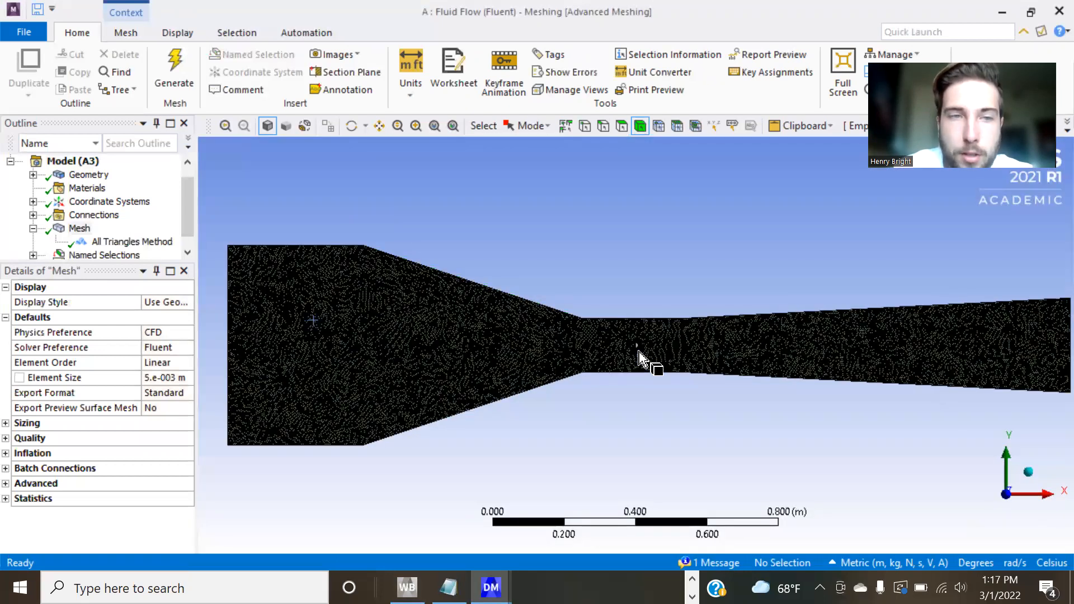
Scope the velocity-inlet named selection to the vertical edge at the wide settling-chamber end of the tunnel.
left_click(104, 255)
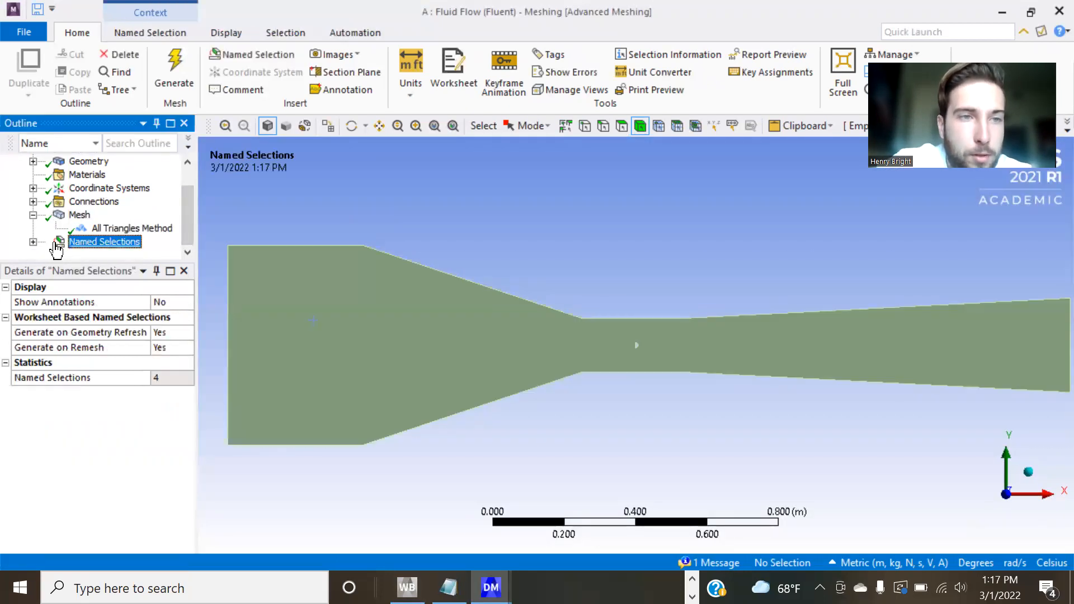
left_click(33, 241)
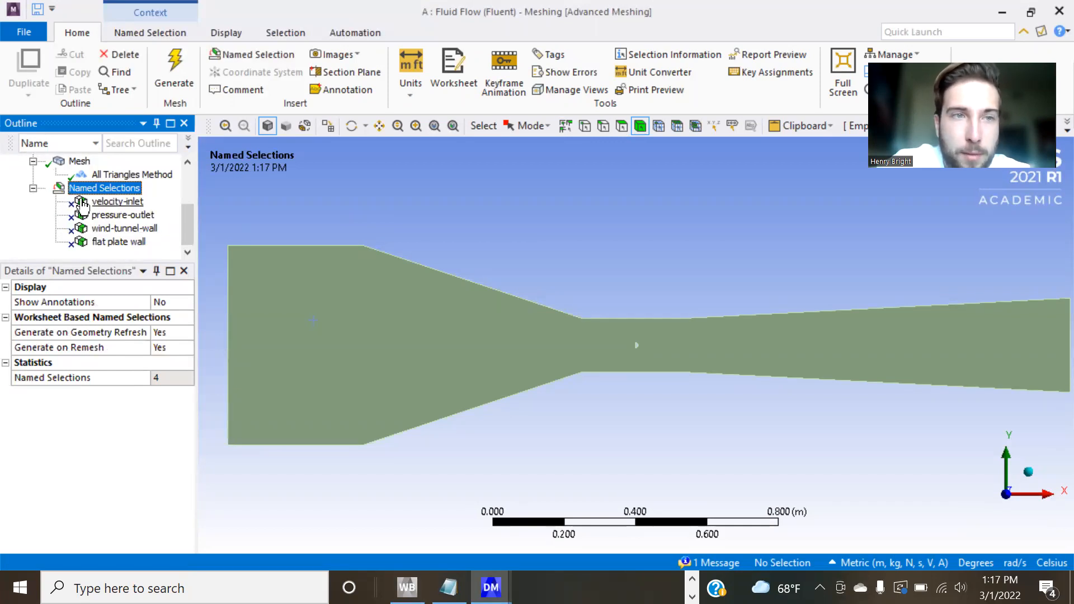
left_click(120, 205)
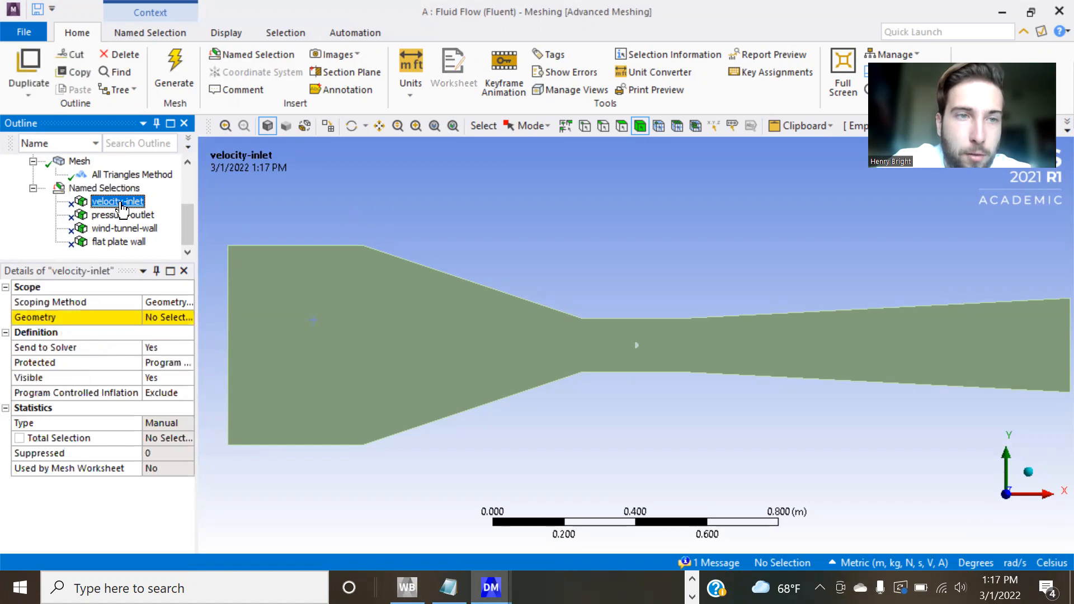
left_click(158, 319)
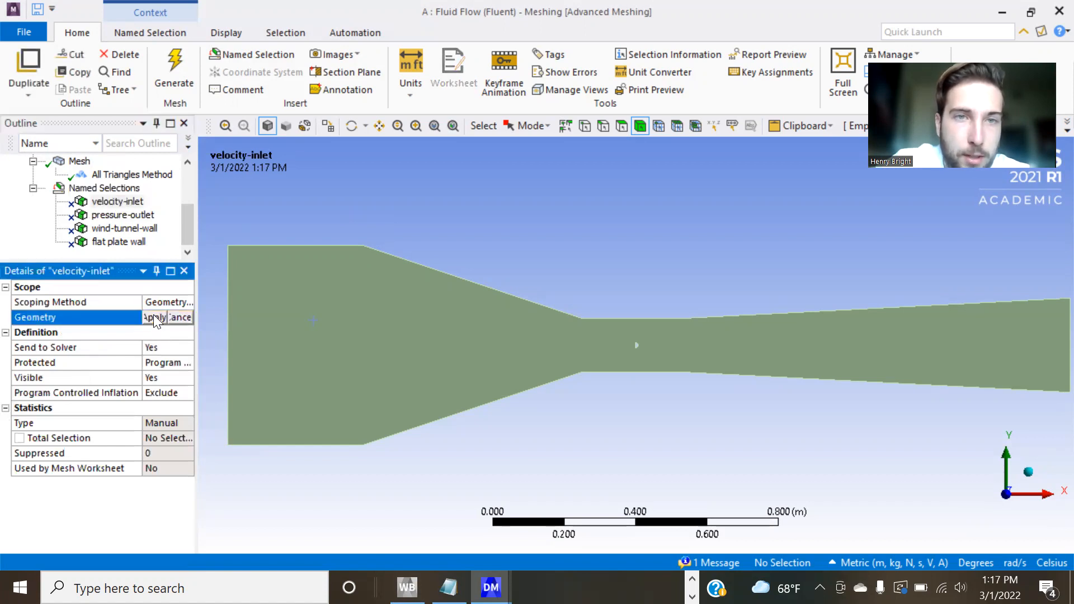
left_click(602, 127)
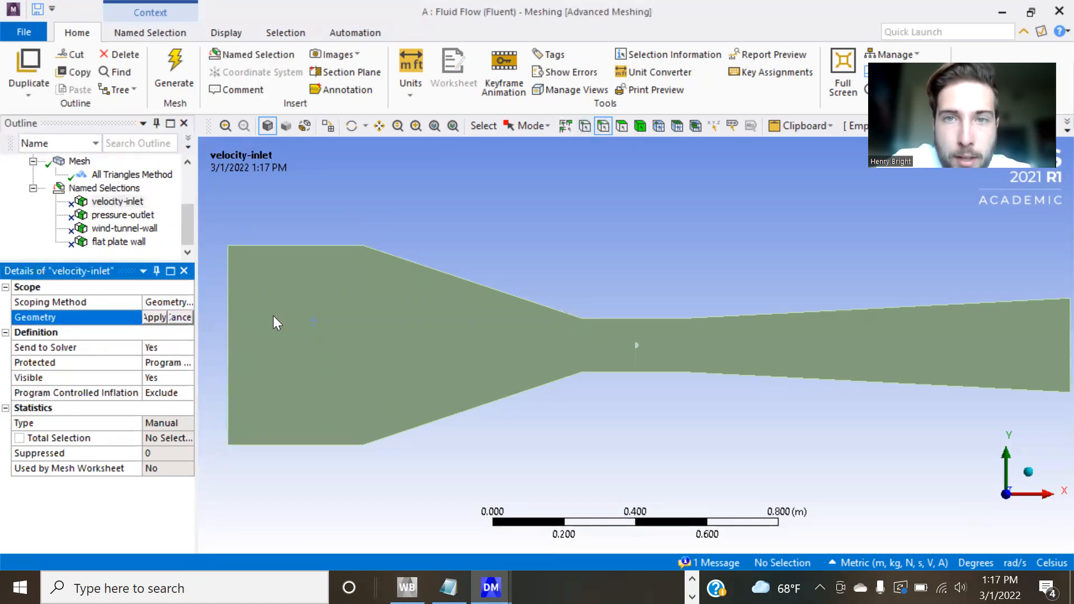
left_click(227, 318)
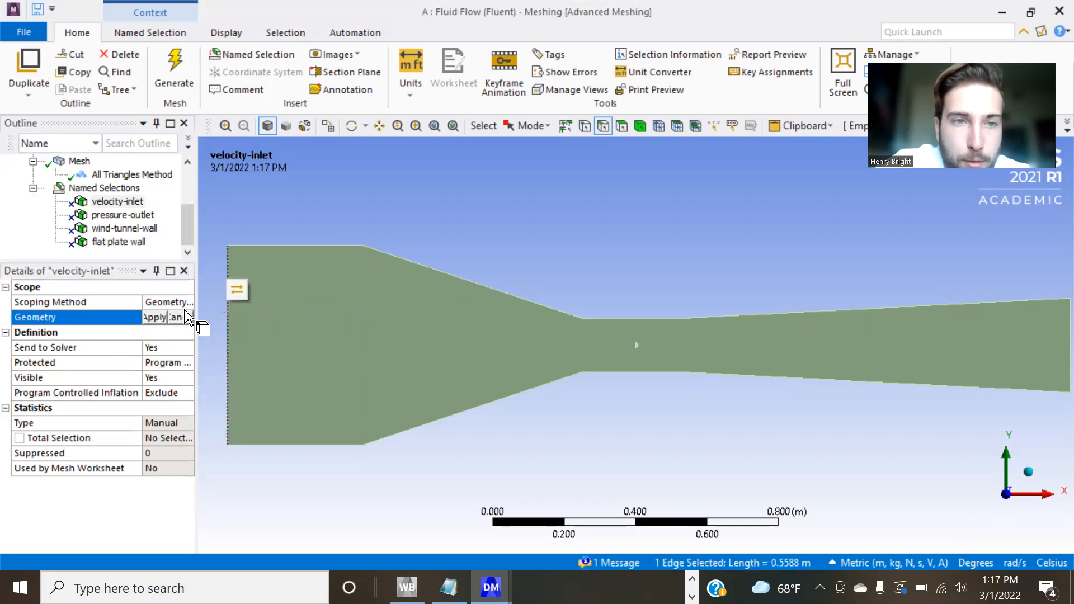
left_click(155, 318)
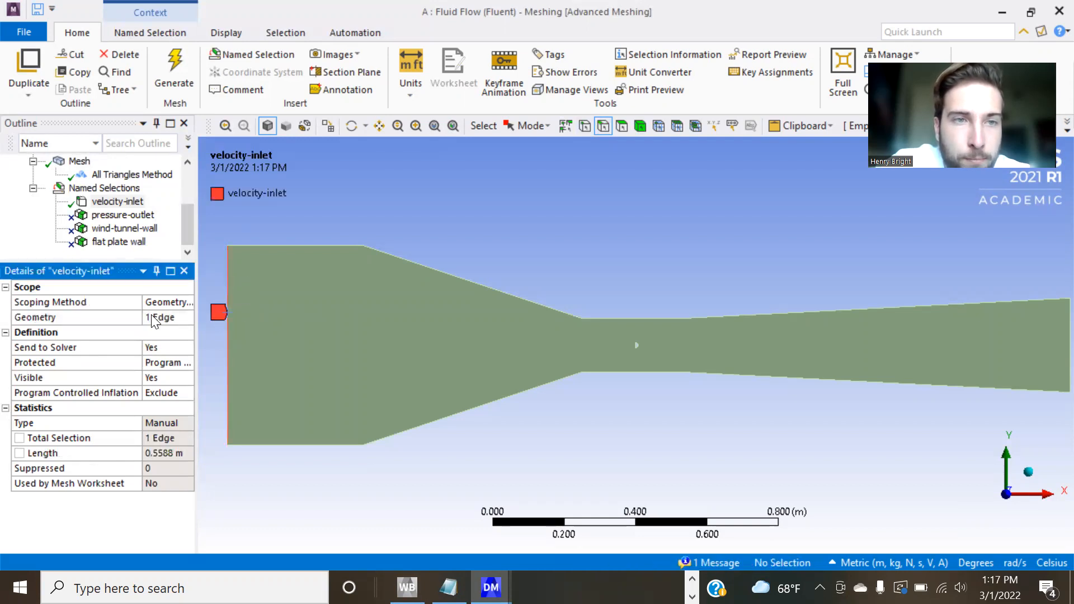
Scope the pressure-outlet named selection to the vertical edge at the diffuser's exit.
left_click(112, 216)
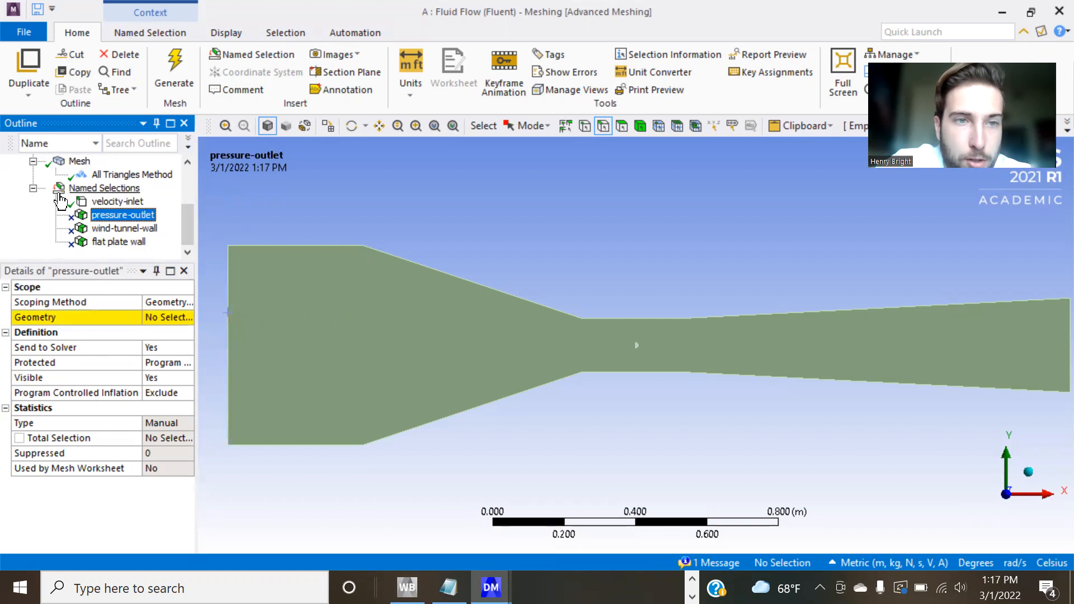
left_click(167, 318)
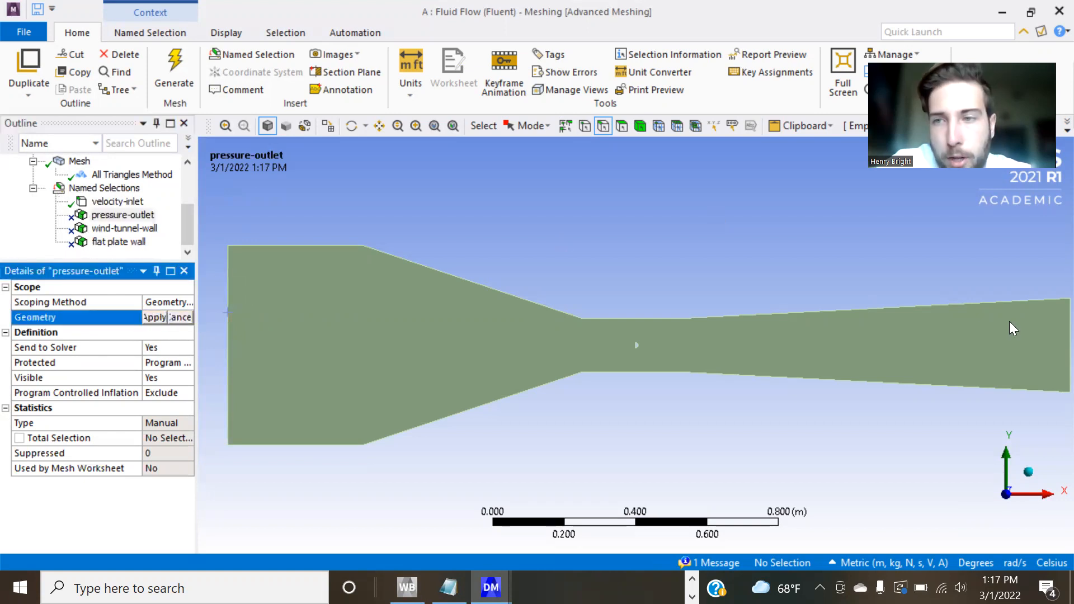
left_click(1066, 342)
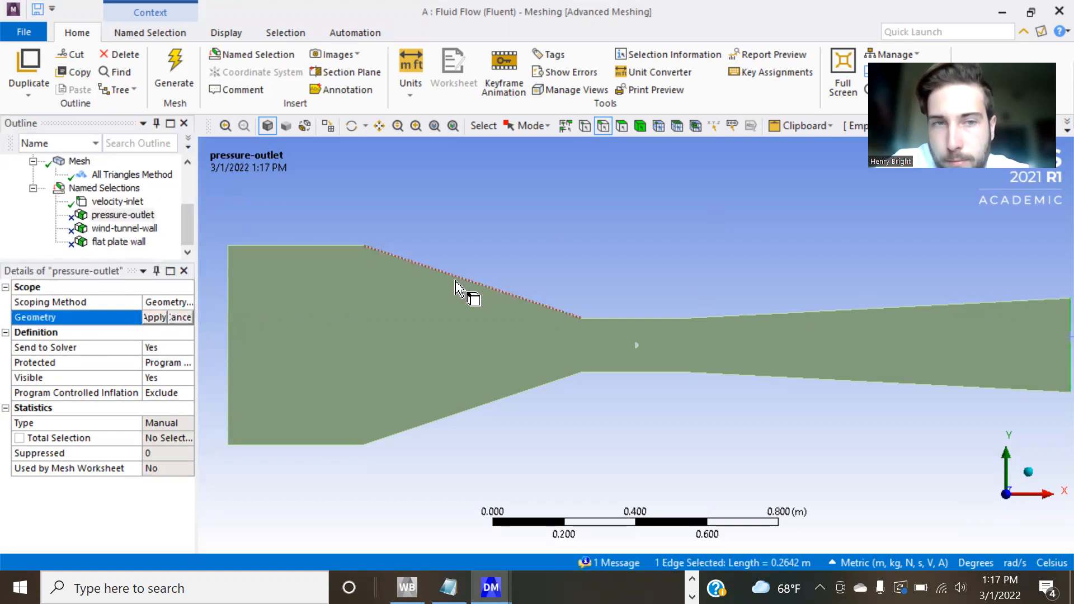
left_click(155, 318)
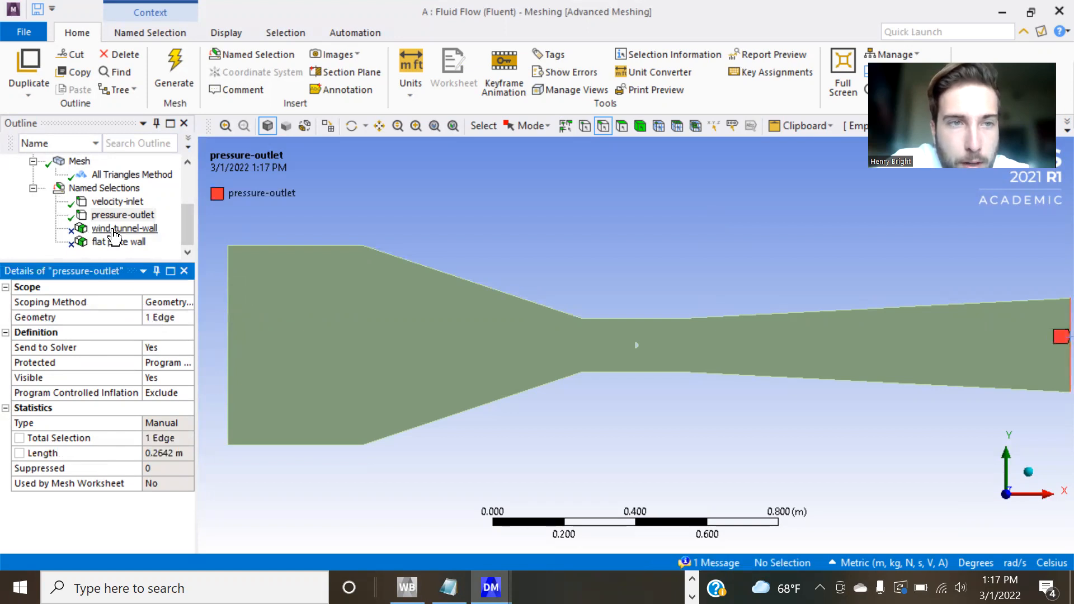
Scope the wind-tunnel-wall named selection to the eight upper and lower wall edges, from settling chamber to diffuser.
left_click(114, 229)
left_click(157, 317)
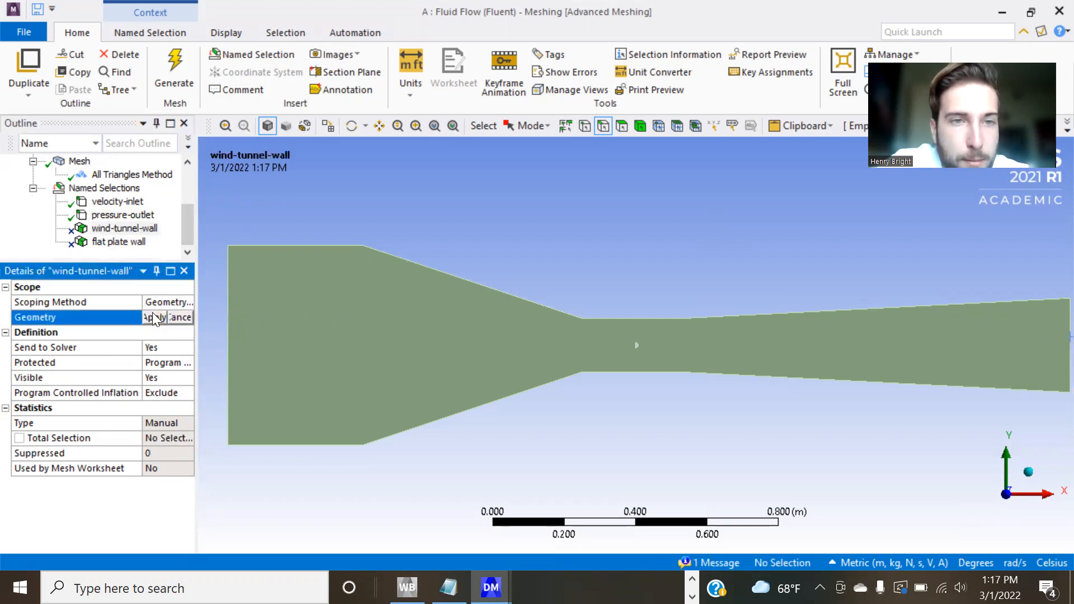
left_click(263, 247)
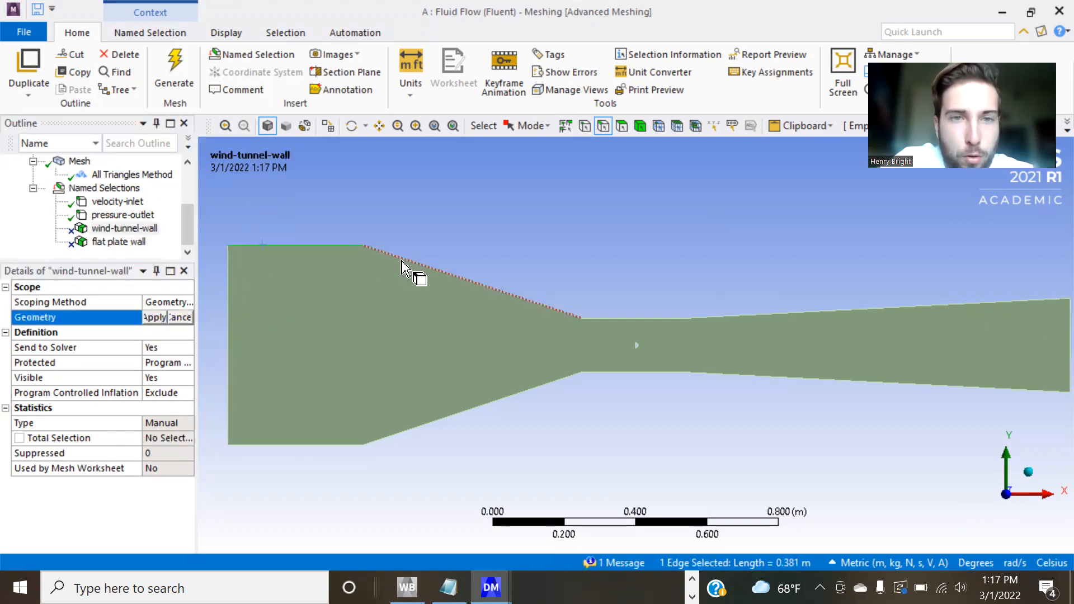
left_click(419, 265, "ctrl")
left_click(619, 318, "ctrl")
left_click(732, 316, "ctrl")
left_click(716, 380, "ctrl")
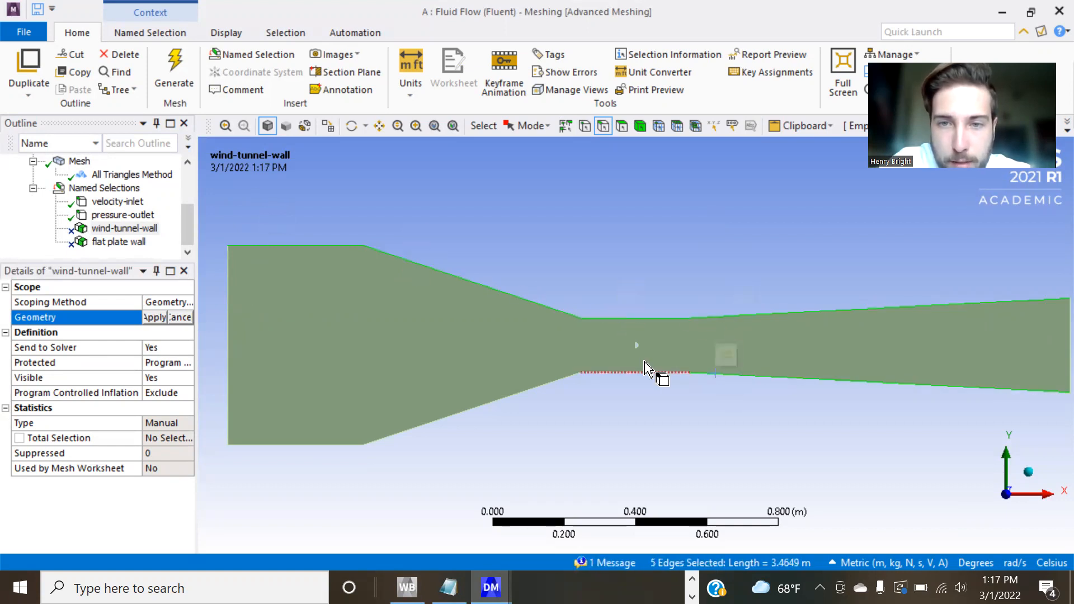
left_click(638, 372, "ctrl")
left_click(548, 387, "ctrl")
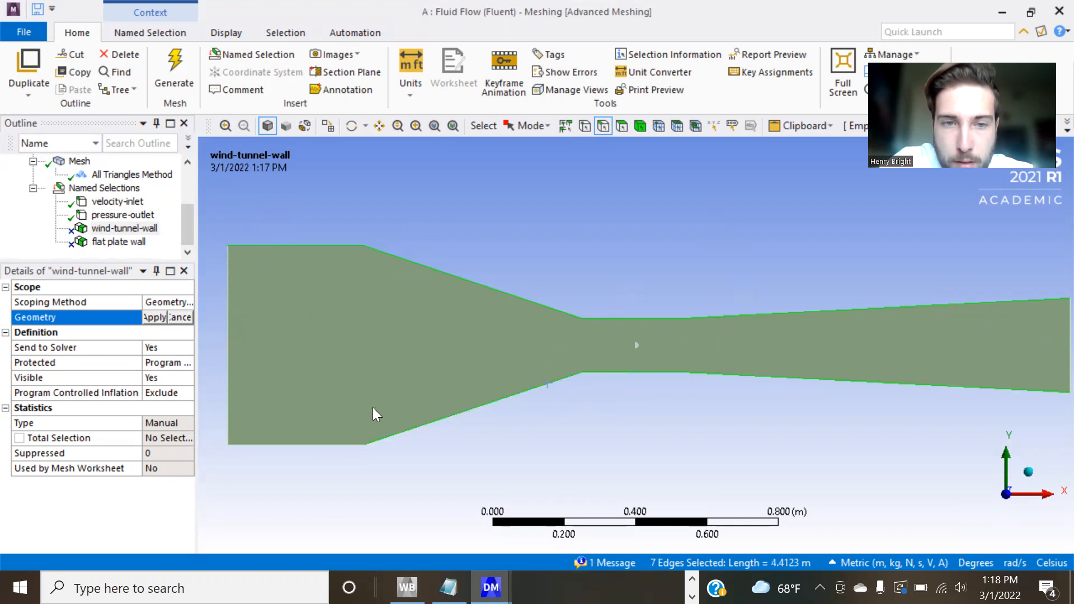
left_click(353, 445, "ctrl")
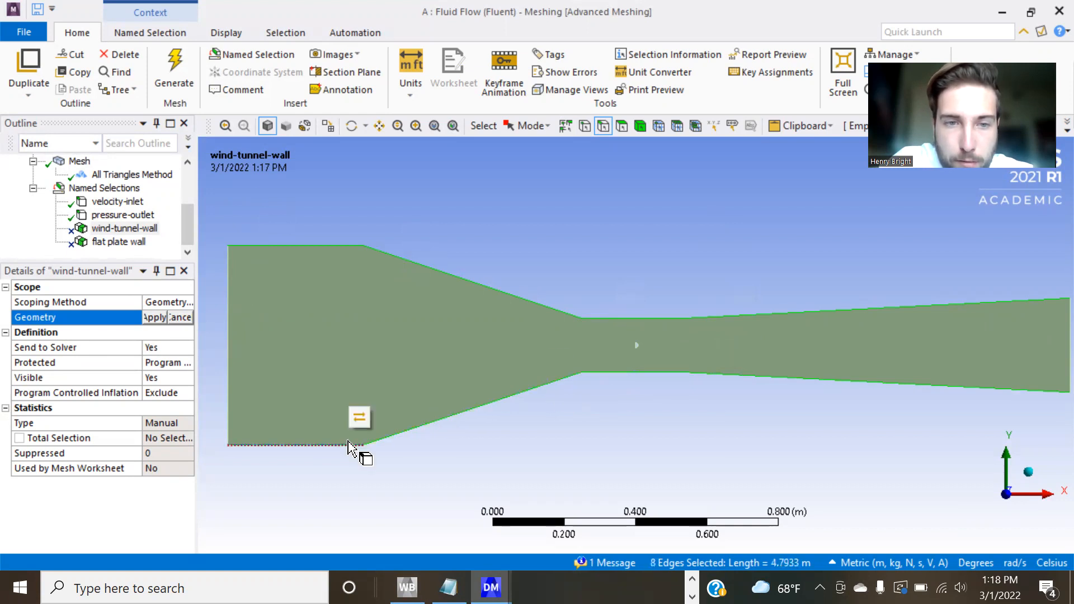
left_click(153, 317)
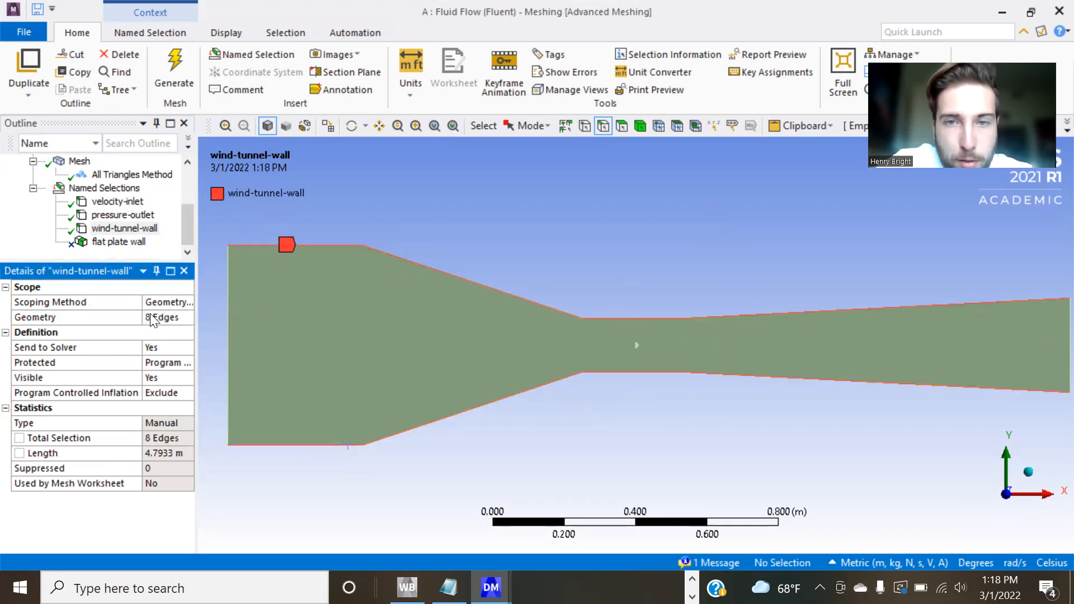
Scope the flat plate wall named selection to the straight edge and the arc of the semicircular cut-out.
left_click(119, 242)
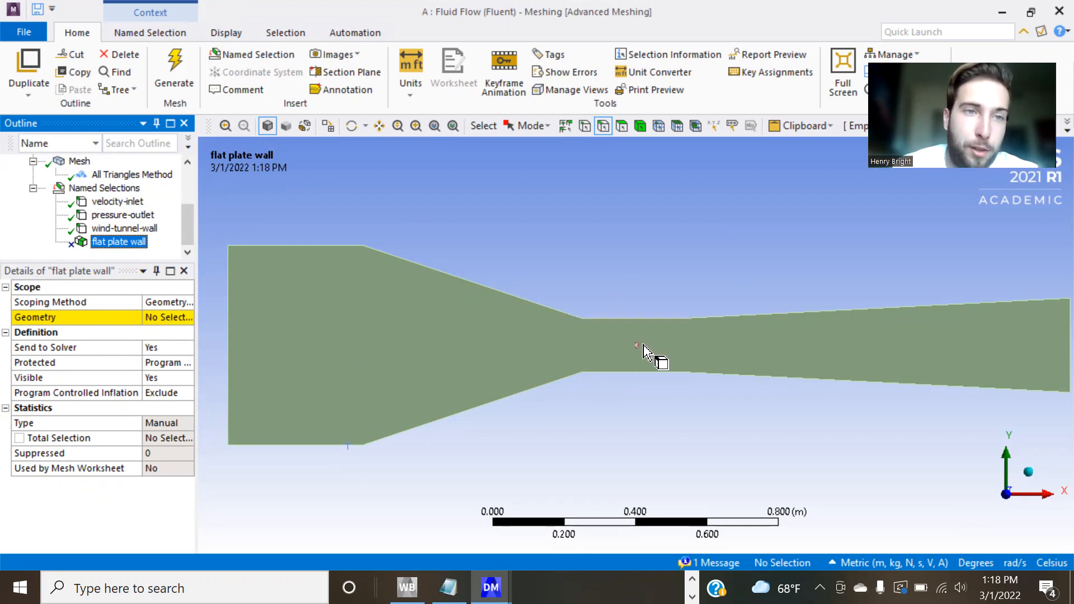
scroll(644, 350, "up", 10)
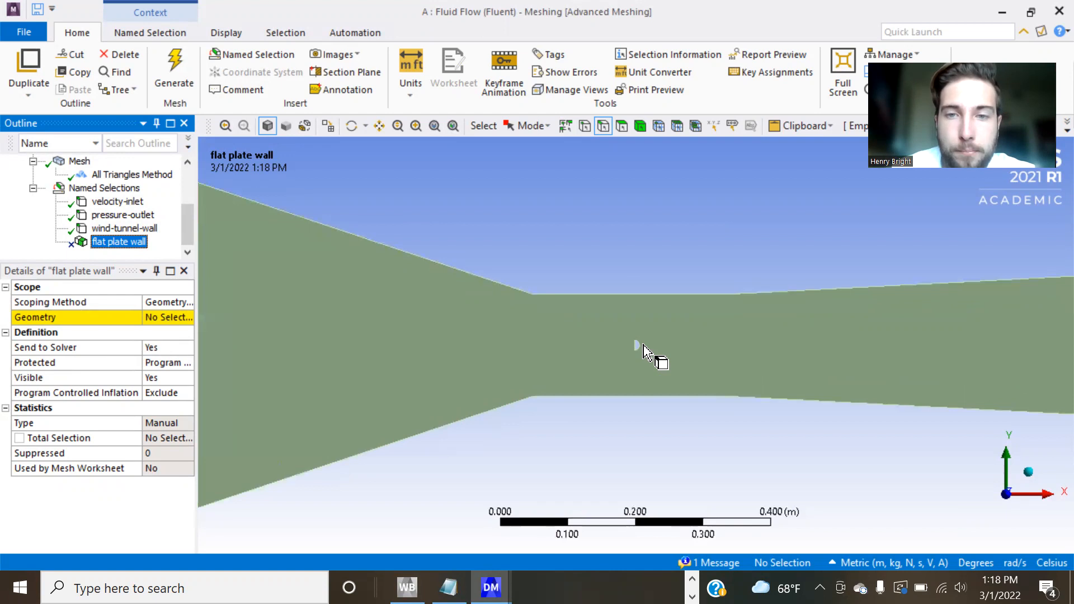
scroll(643, 349, "up", 3)
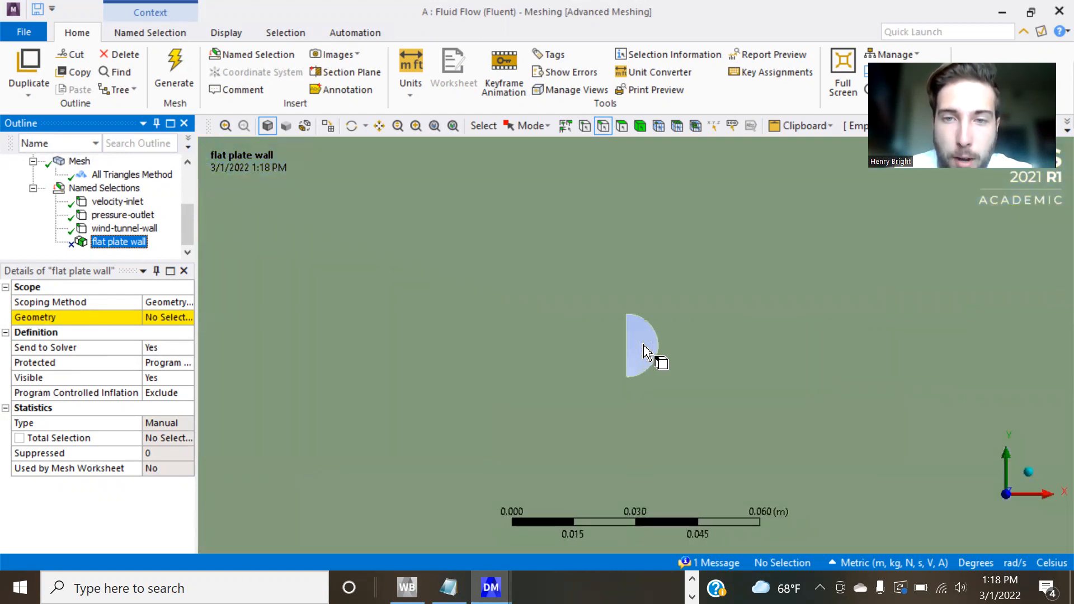
left_click(644, 351)
left_click(160, 317)
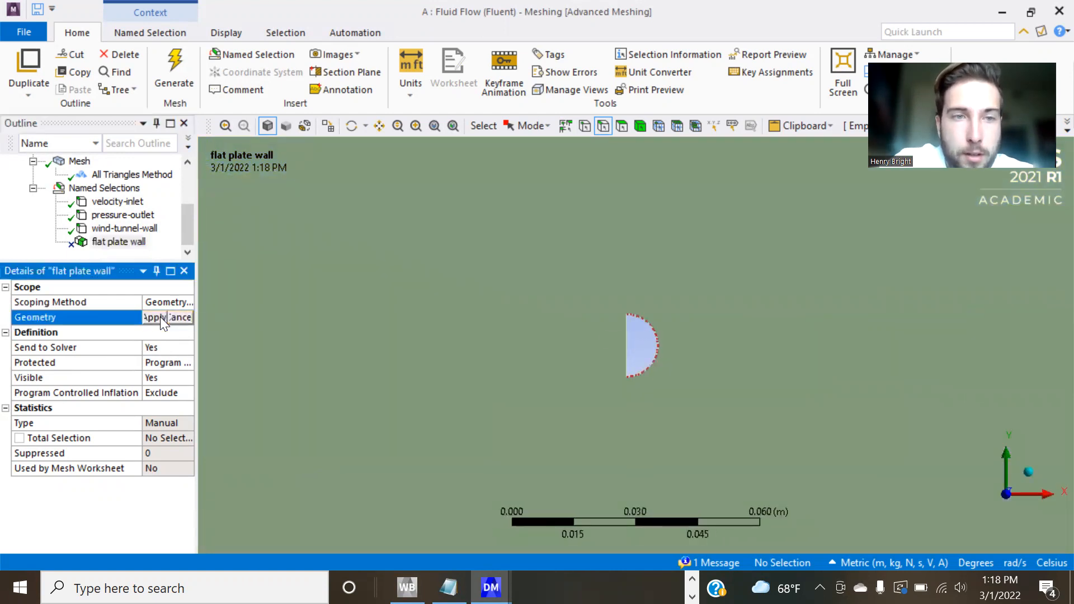
left_click(628, 345)
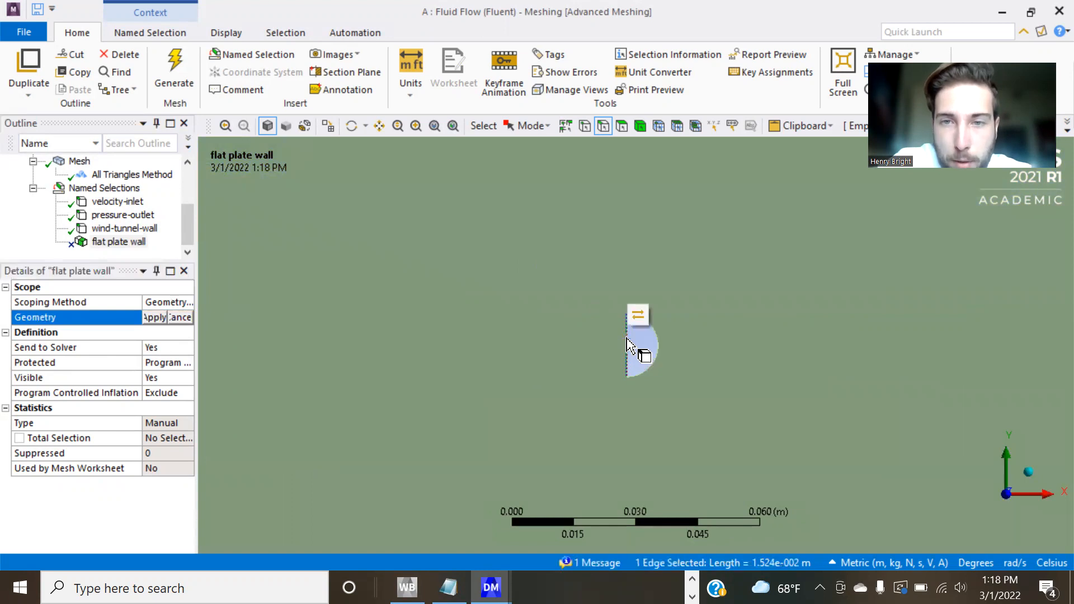
left_click(666, 355, "ctrl")
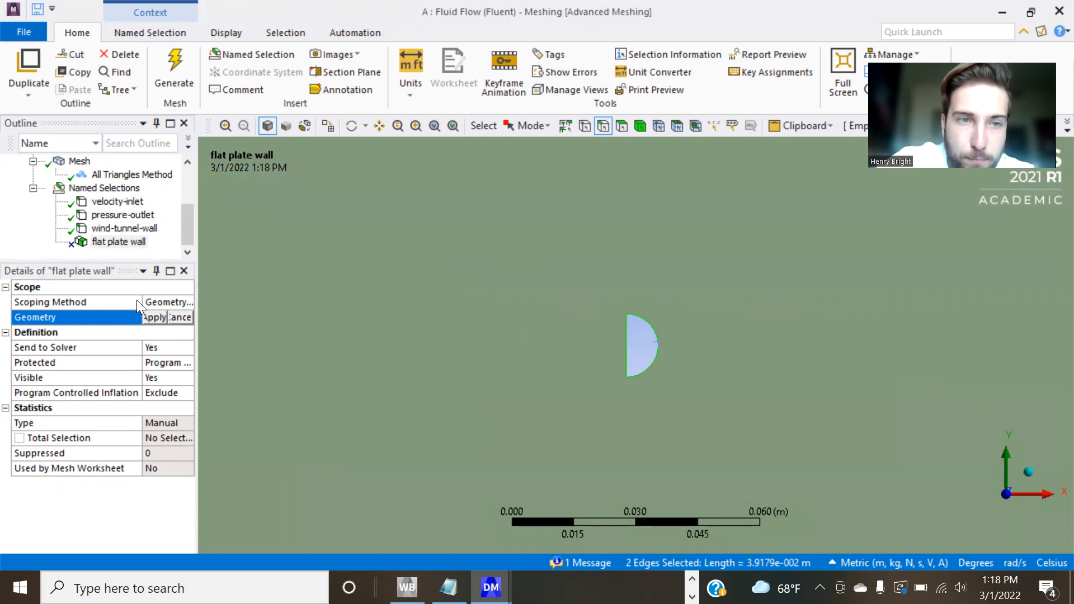
left_click(155, 317)
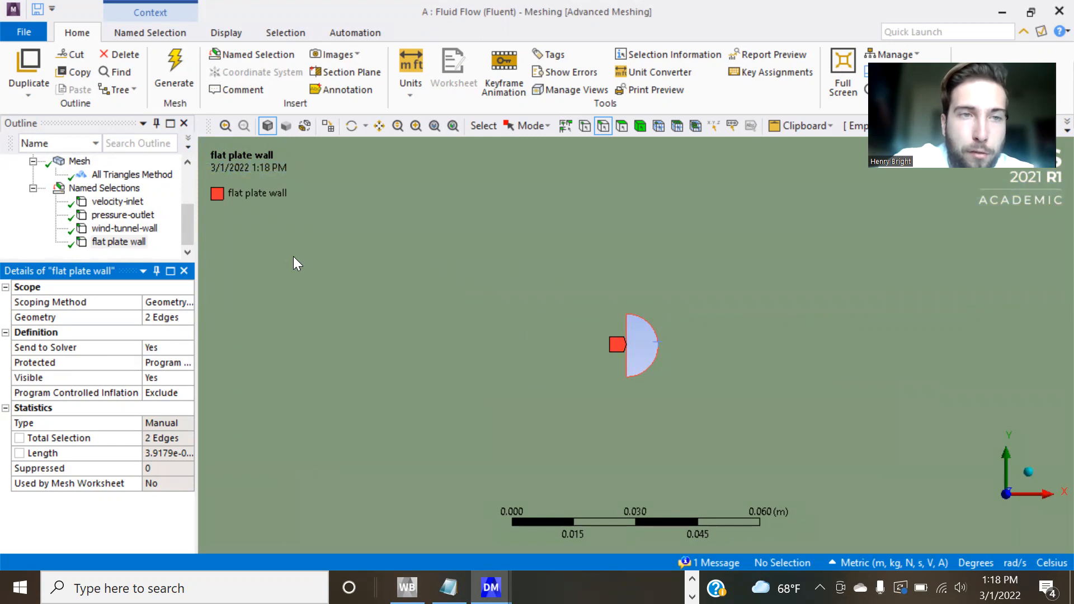
Switch to Workbench and update the Mesh of the Fluid Flow (Fluent) system.
key("super+Tab")
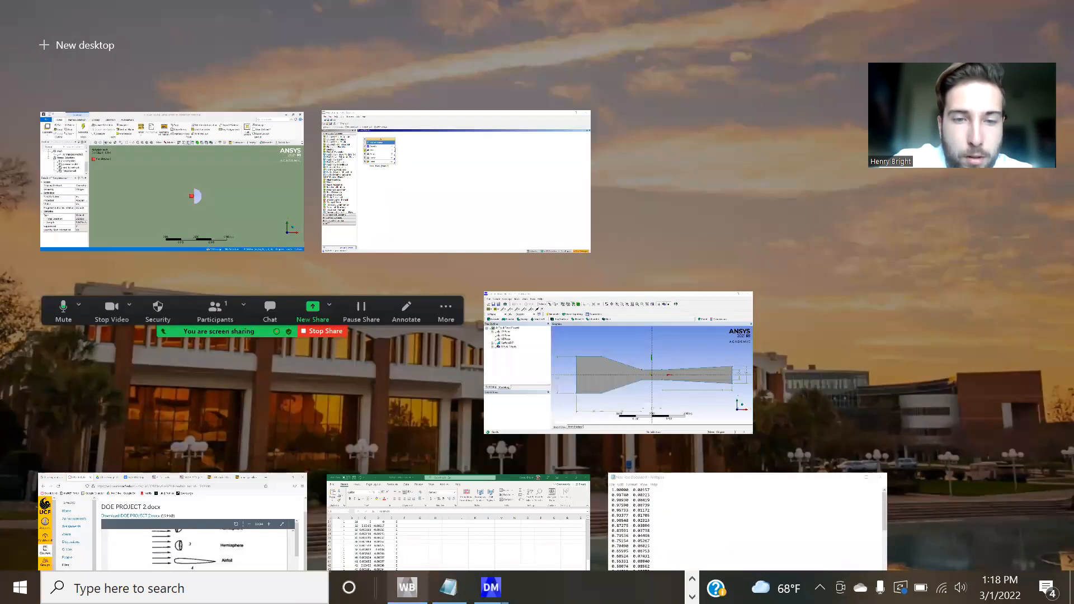
left_click(360, 246)
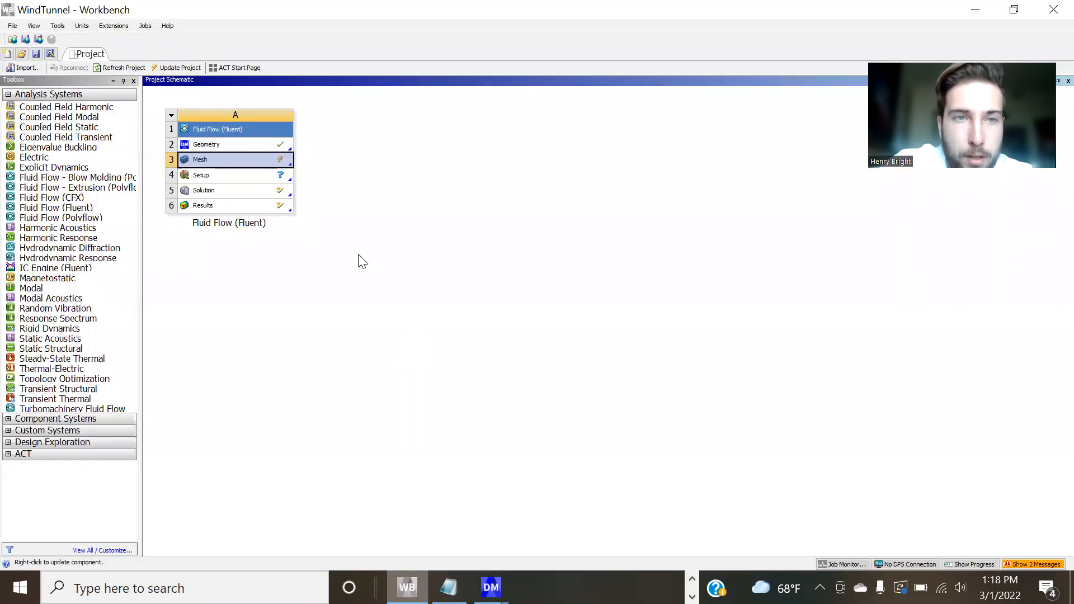
right_click(246, 159)
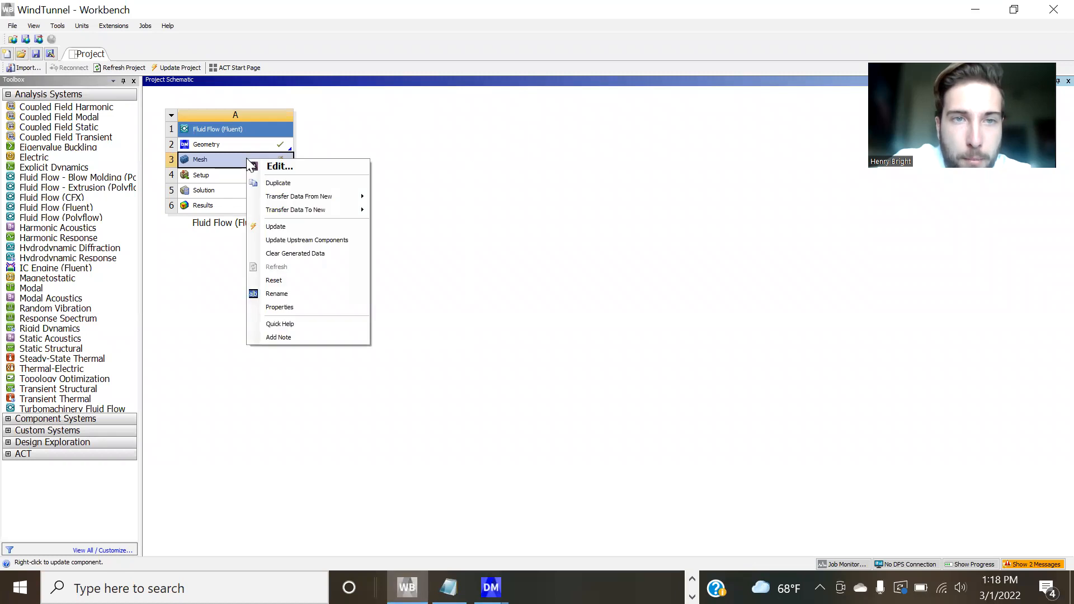
left_click(293, 226)
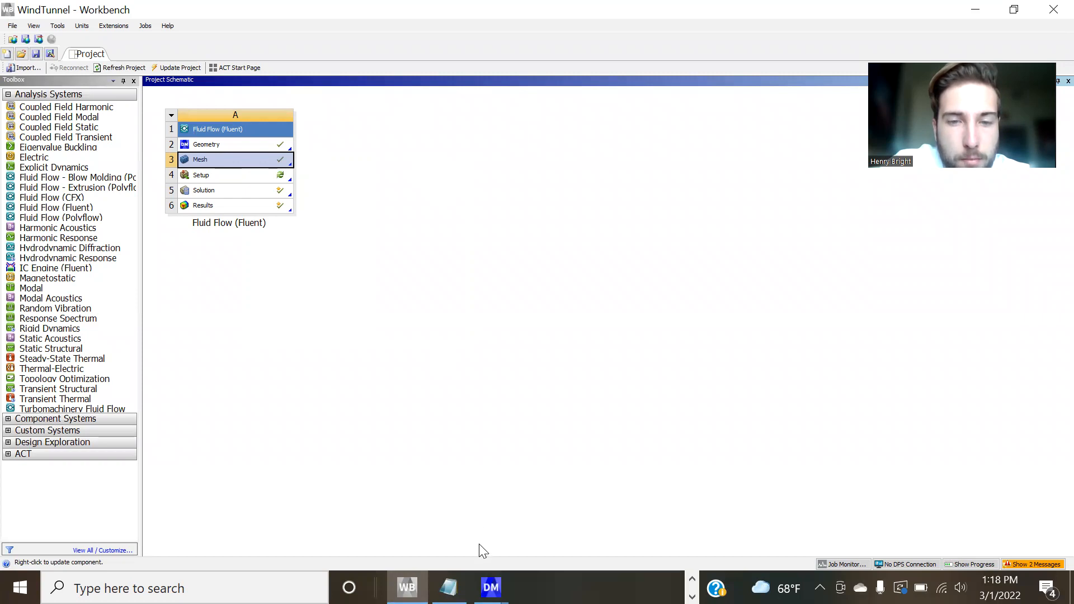
Open the system's Setup, accept loading only mesh and settings, and start Fluent in double precision with 2 solver processes.
double_click(225, 175)
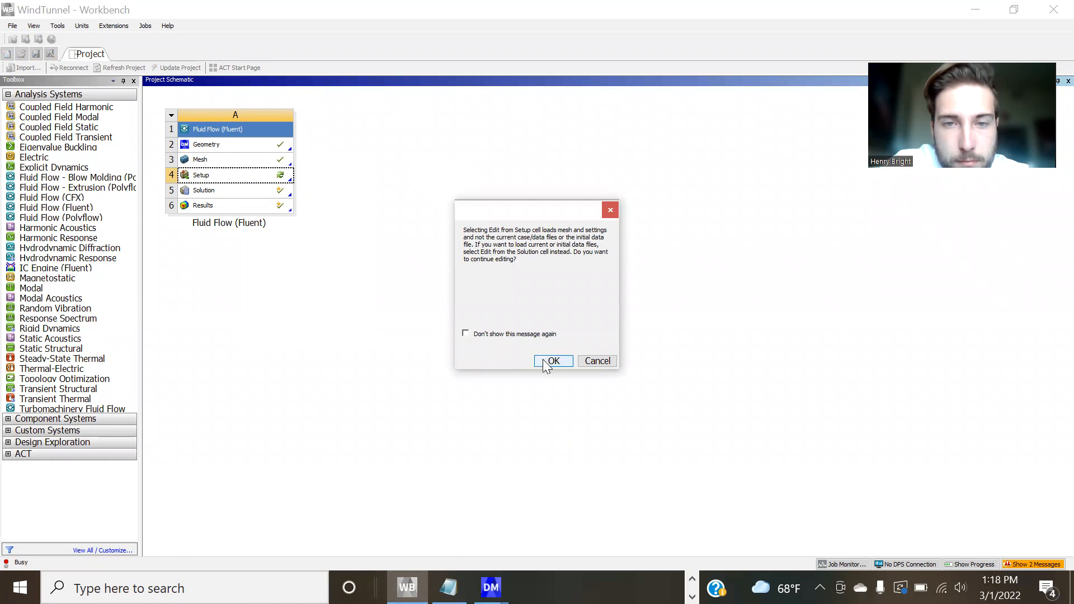
left_click(545, 361)
left_click(519, 350)
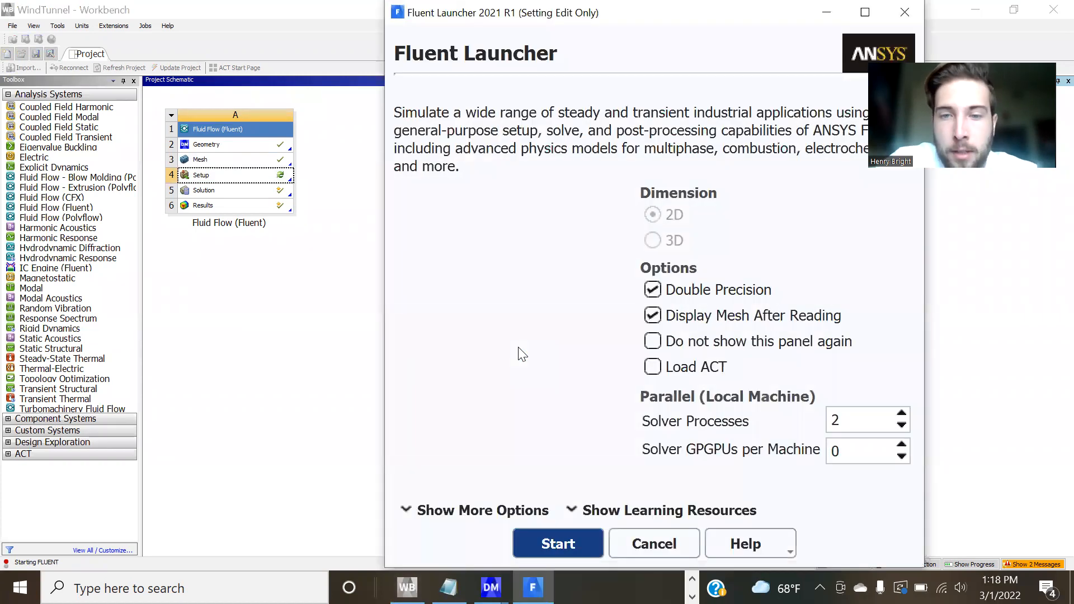
left_click(566, 541)
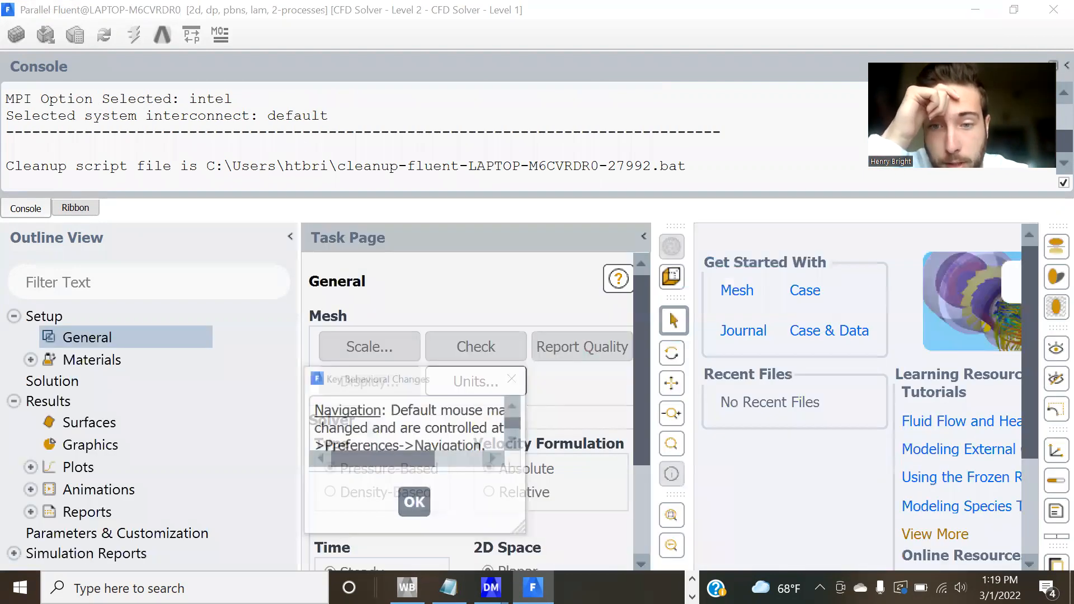
Switch to Firefox and look up the 50 Hz case's inlet velocity in the EAS3810 Project 2 document.
left_click(692, 579)
left_click(403, 588)
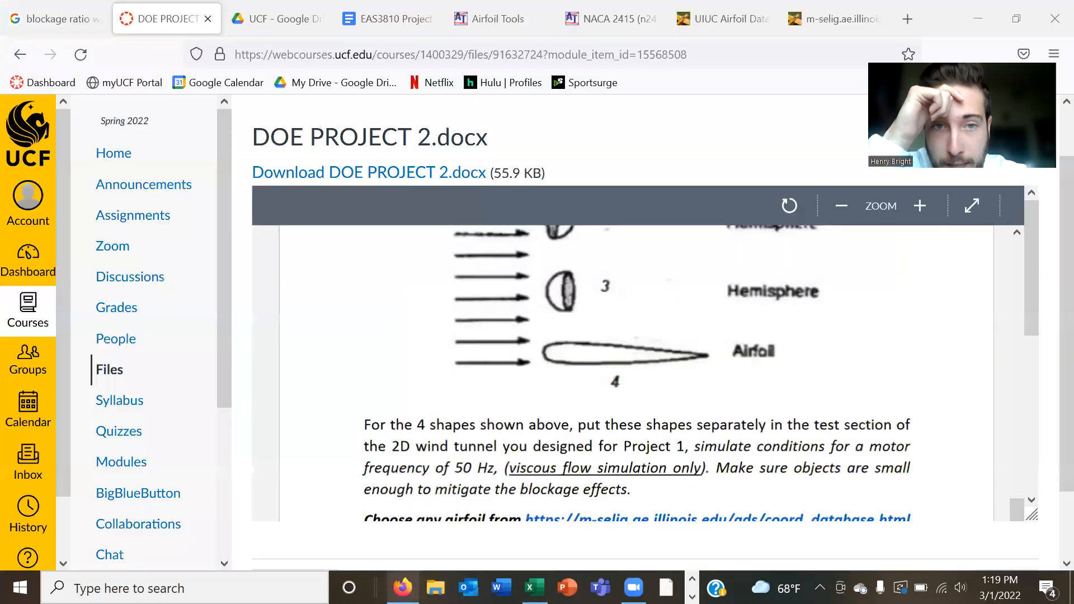
left_click(358, 17)
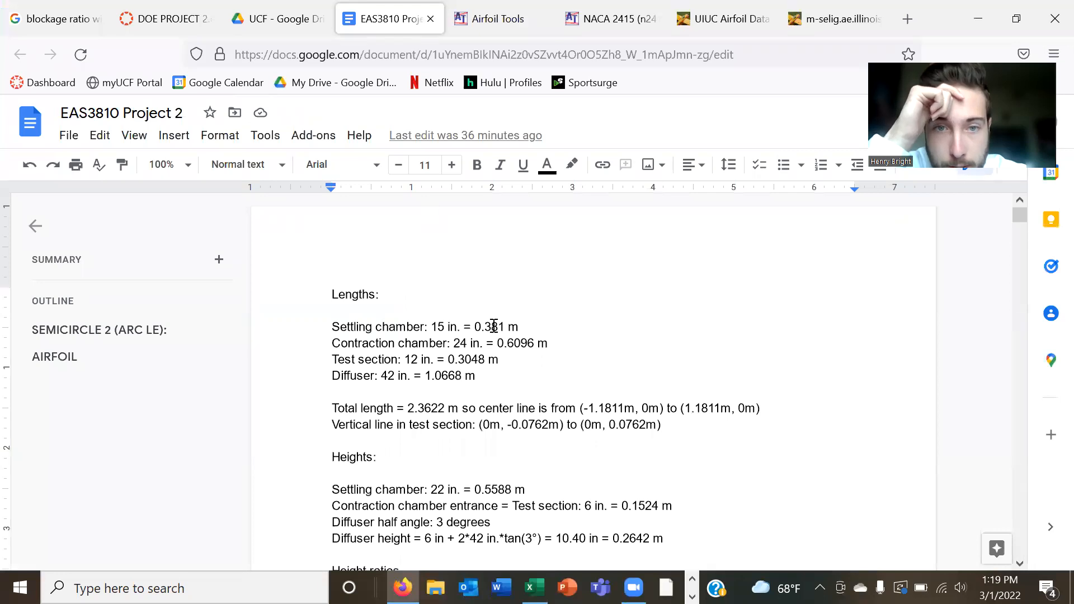
scroll(641, 384, "down", 3)
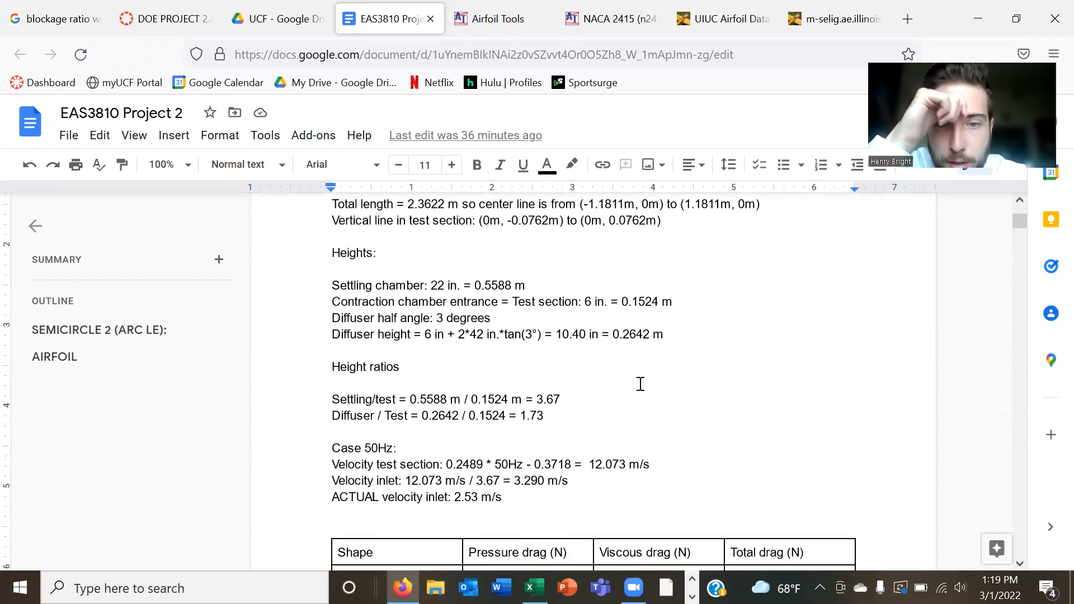
scroll(641, 384, "down", 2)
left_click(502, 319)
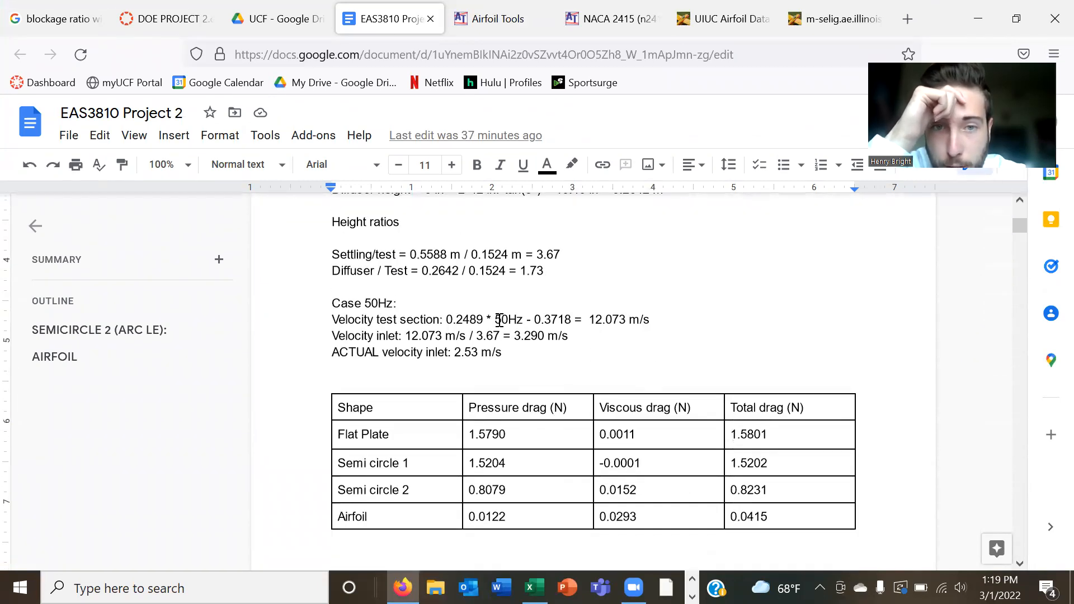
Check the 50 Hz case's test-section and inlet velocity calculations in the project document, and switch back to the Fluent window.
left_click(626, 319)
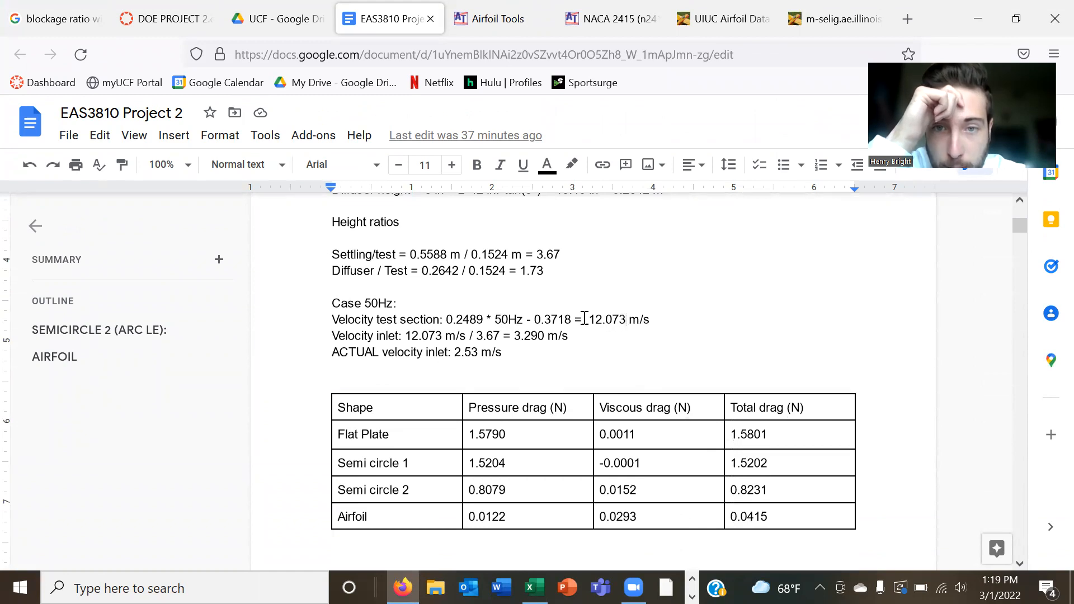
left_click(544, 337)
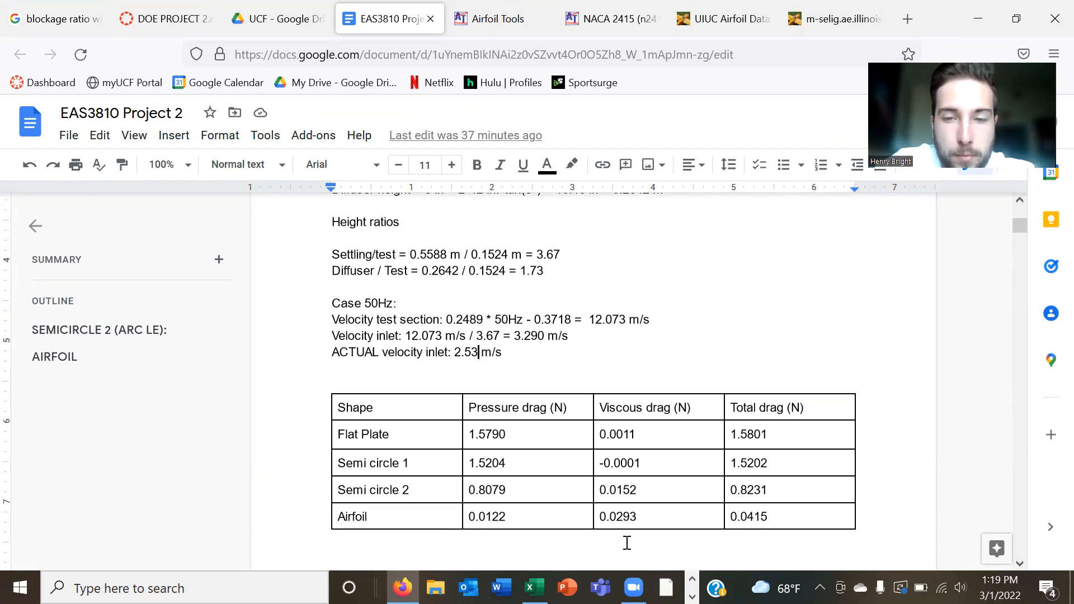
left_click(692, 597)
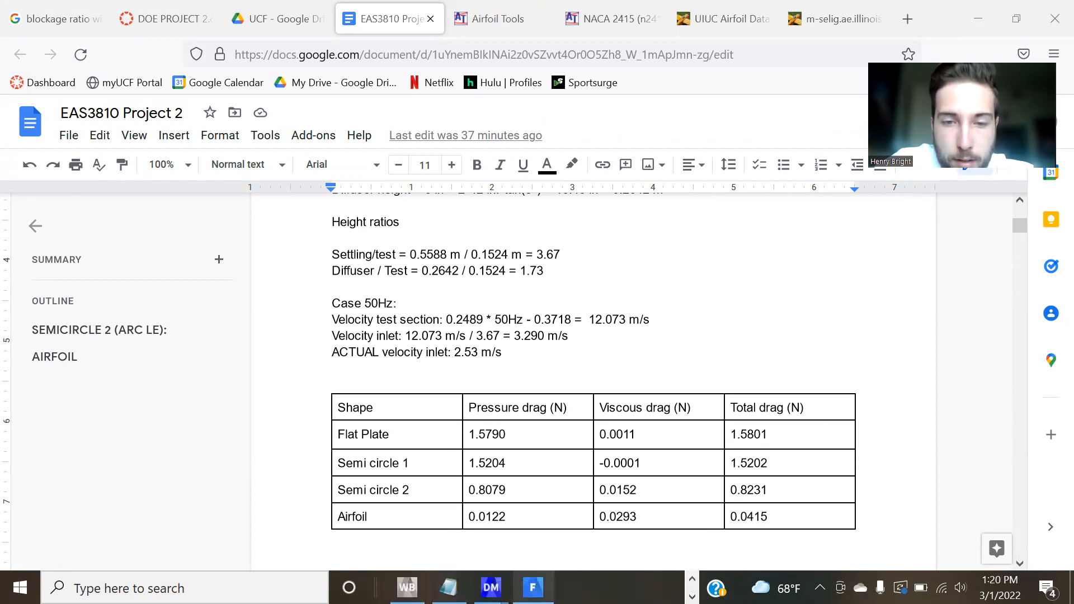
left_click(533, 588)
left_click(531, 419)
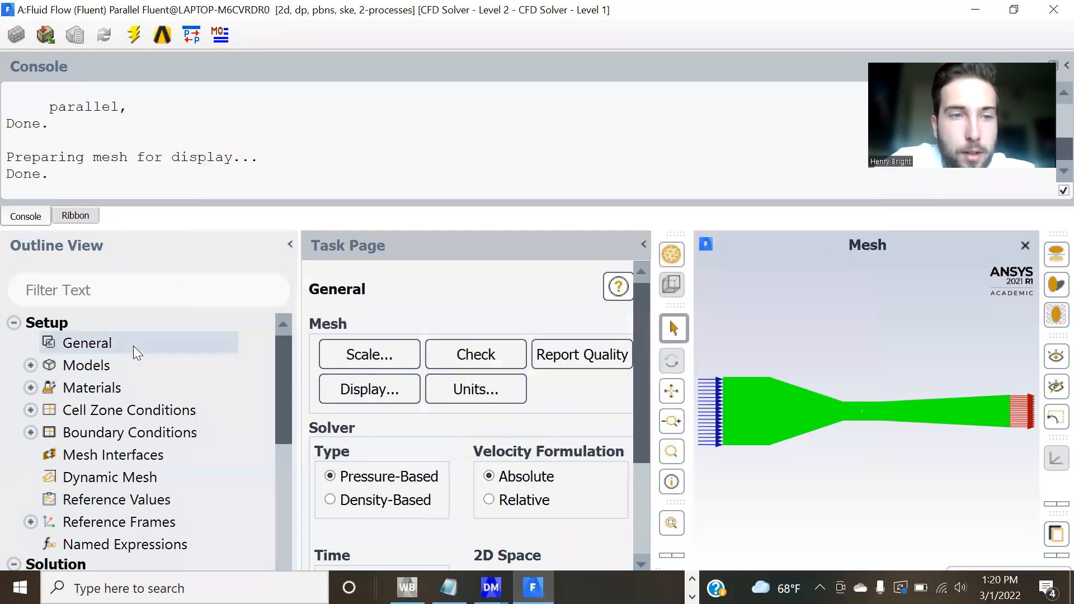
Review the turbulence model and near-wall treatment in the Viscous model settings, and close them without changes.
left_click(31, 432)
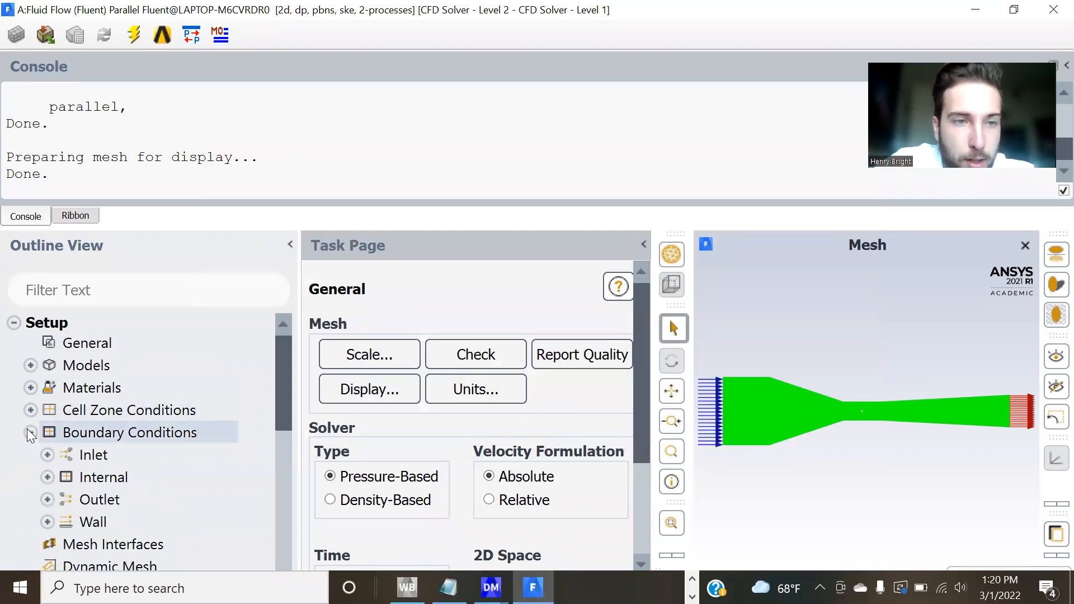
left_click(29, 366)
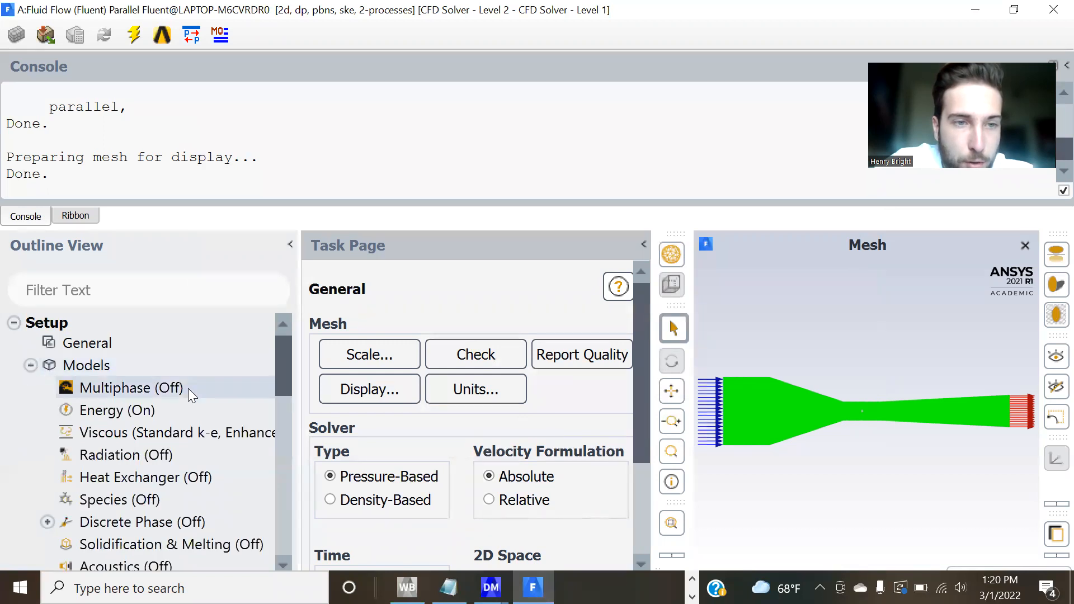
scroll(189, 389, "down", 1)
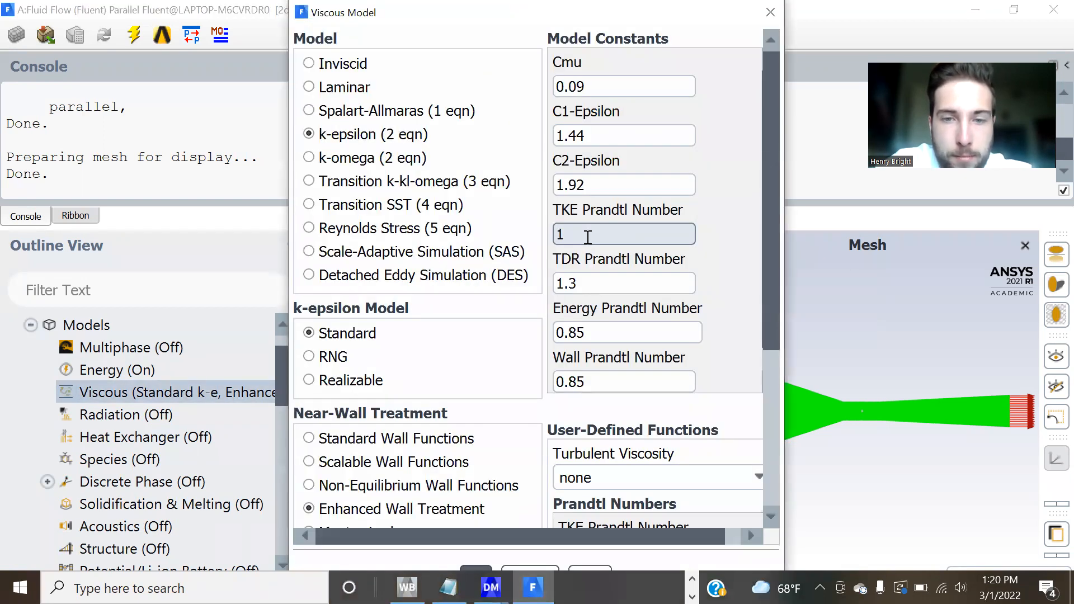
left_click(771, 13)
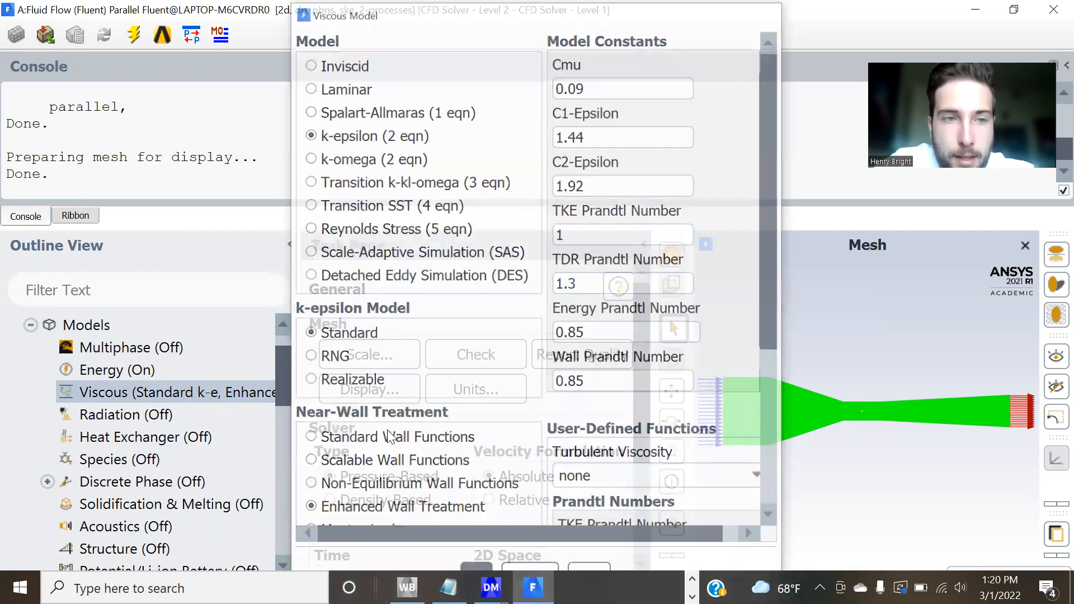
Check the velocity magnitude and turbulence settings of the velocity-inlet boundary condition, and close them without changes.
scroll(234, 446, "down", 3)
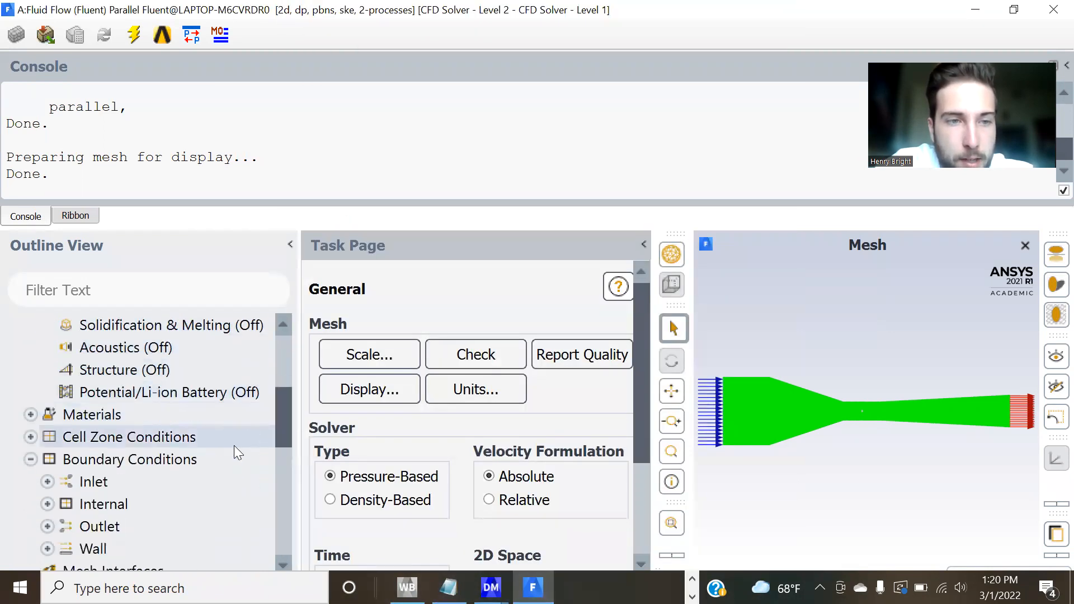
scroll(61, 414, "down", 2)
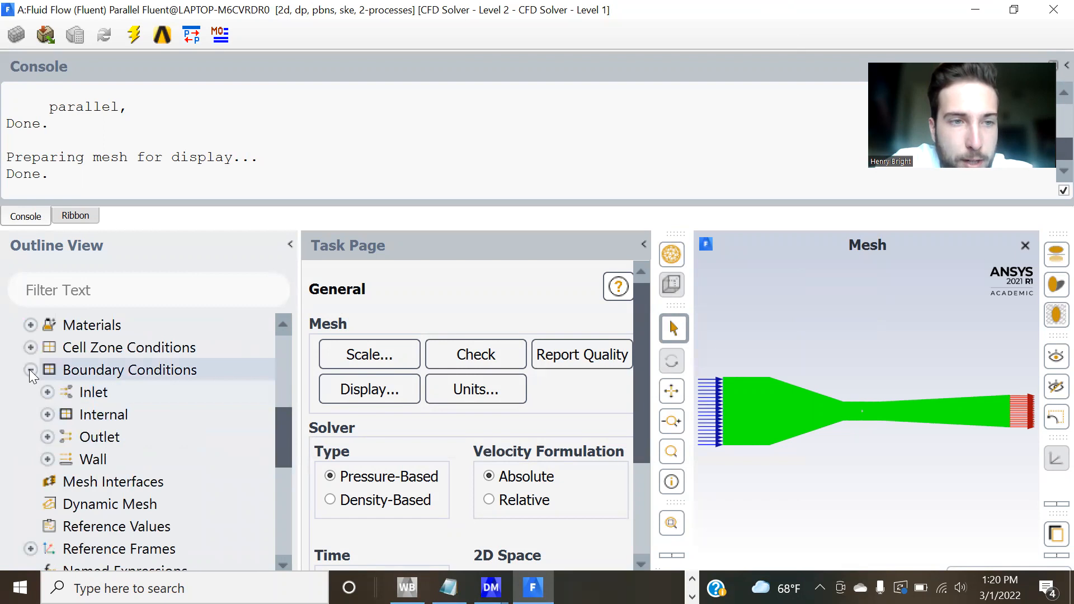
double_click(116, 385)
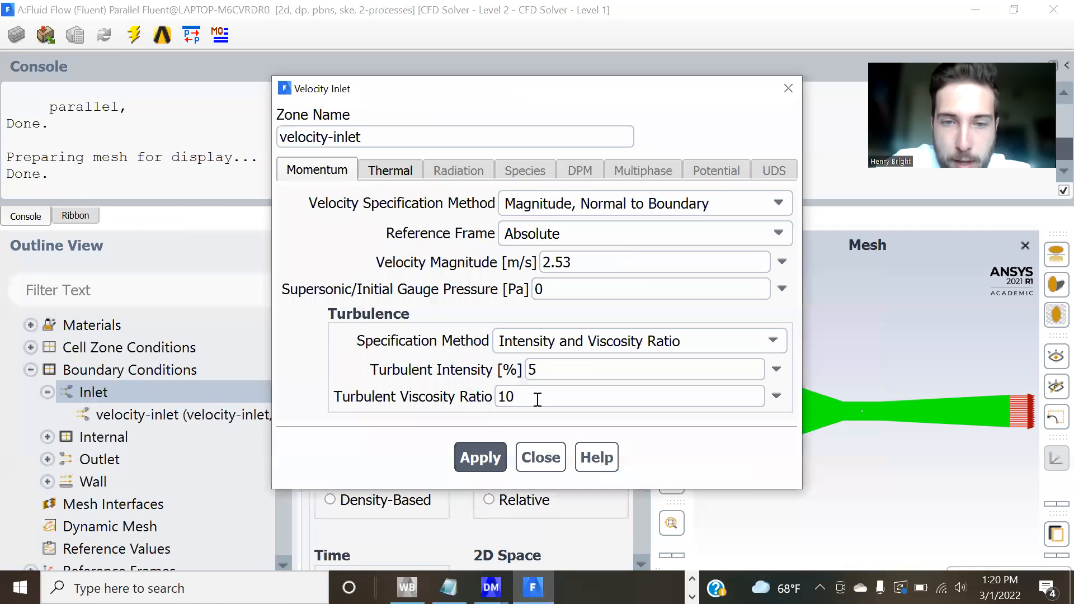
left_click(541, 461)
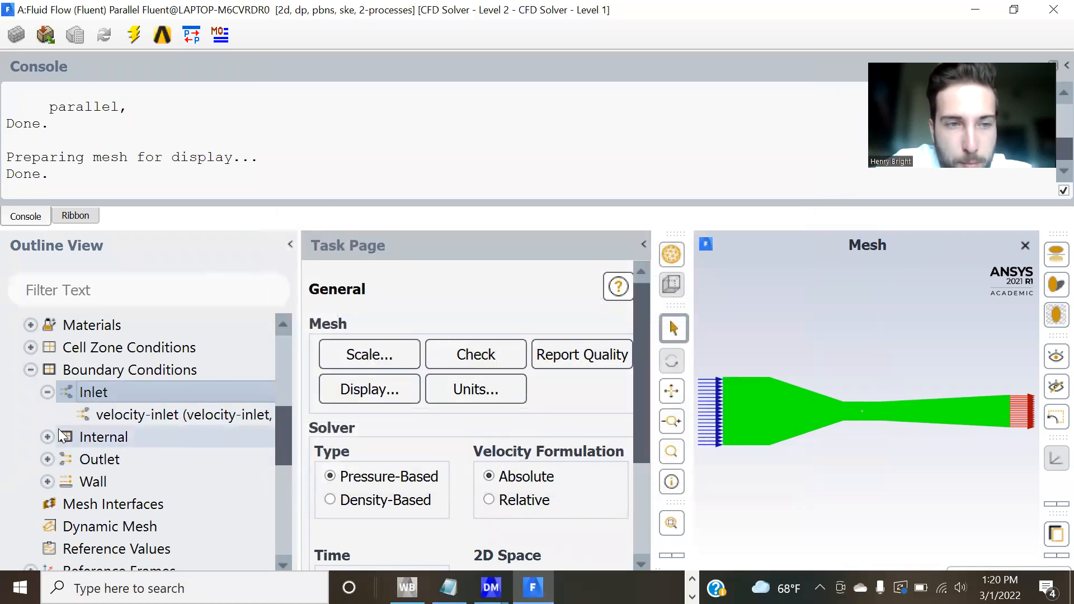
Check the gauge pressure and backflow settings of the pressure-outlet boundary condition, and close them without changes.
left_click(93, 481)
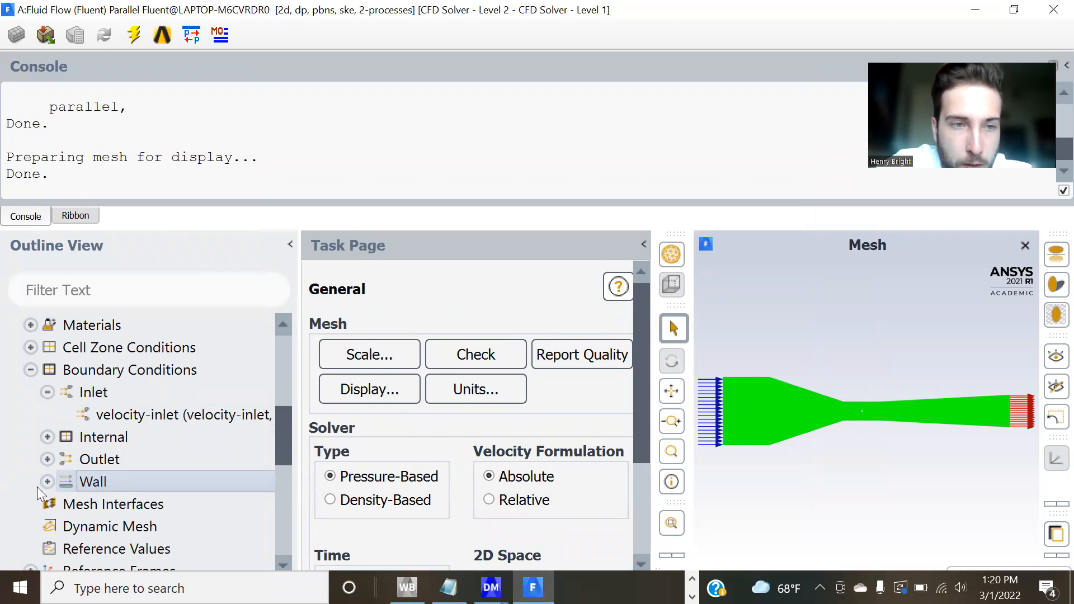
left_click(47, 460)
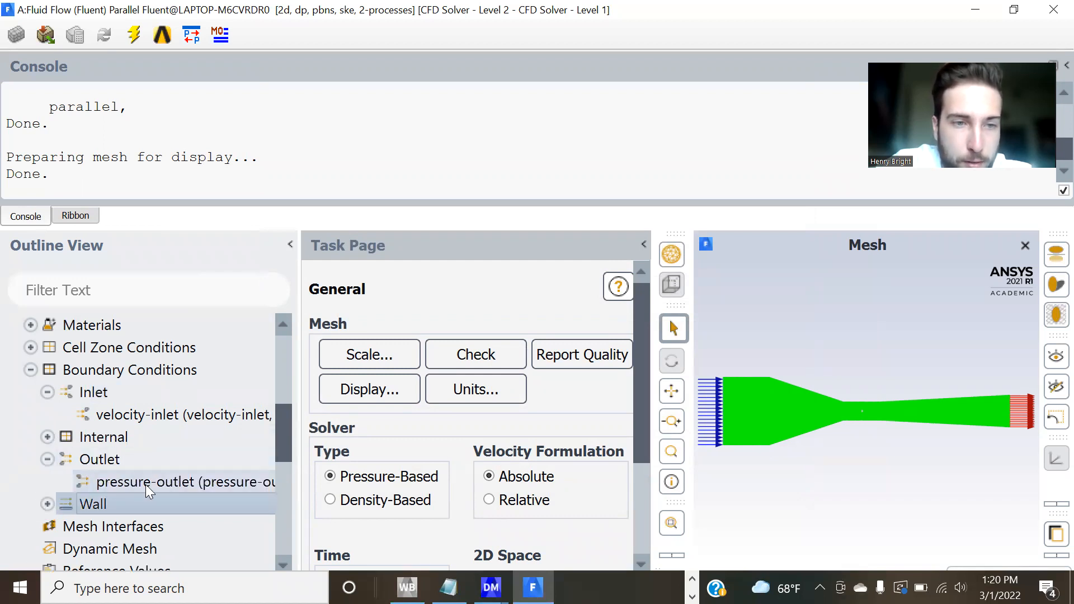
scroll(150, 439, "down", 2)
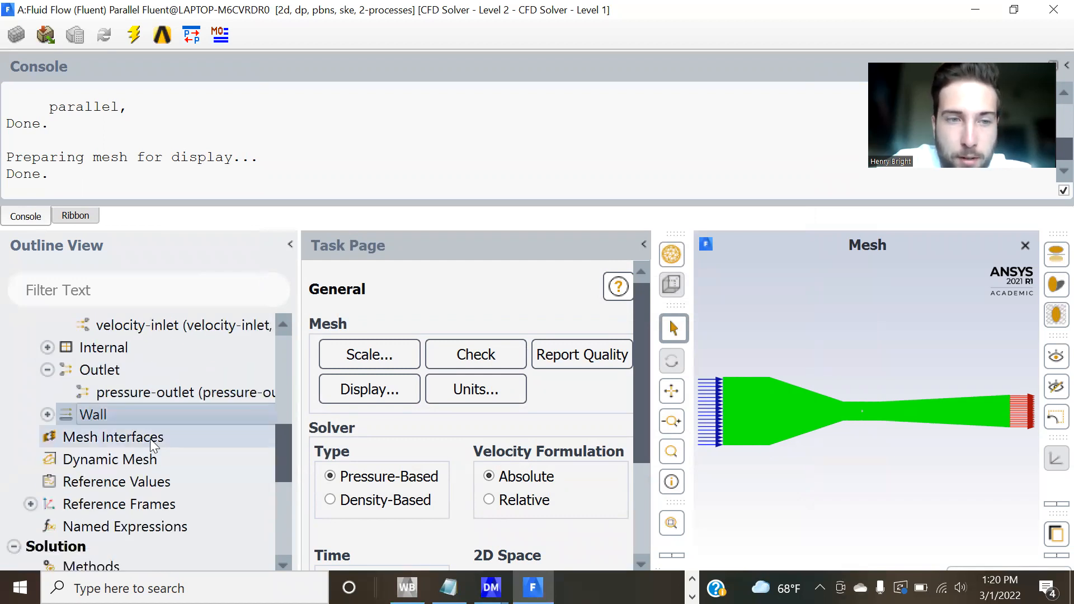
scroll(150, 438, "down", 1)
left_click(146, 370)
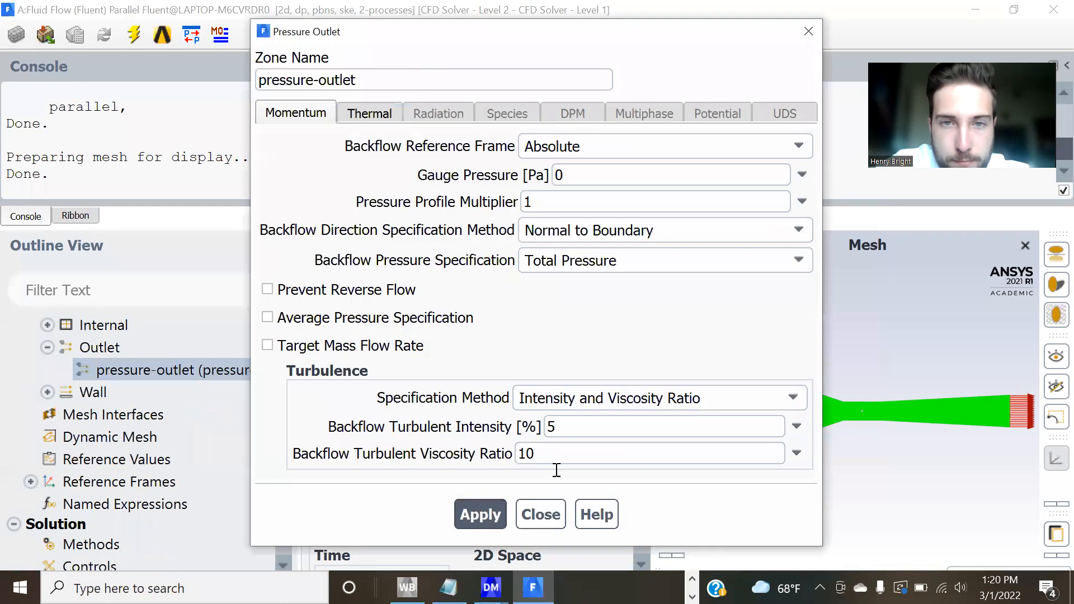
left_click(526, 518)
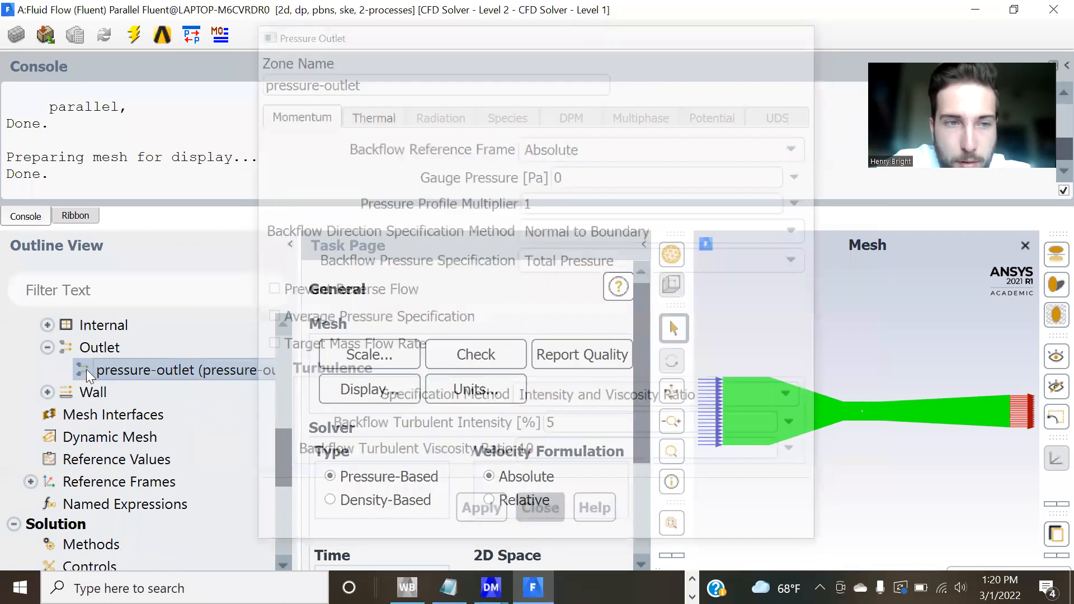
Expand the Wall boundary conditions to check which wall zones are defined.
double_click(105, 385)
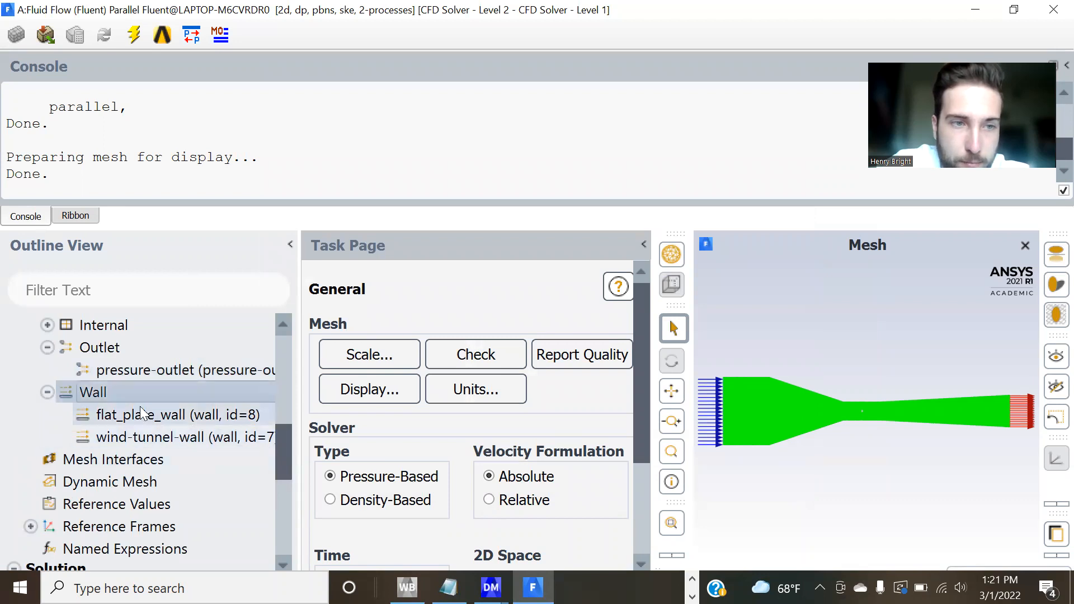
double_click(113, 392)
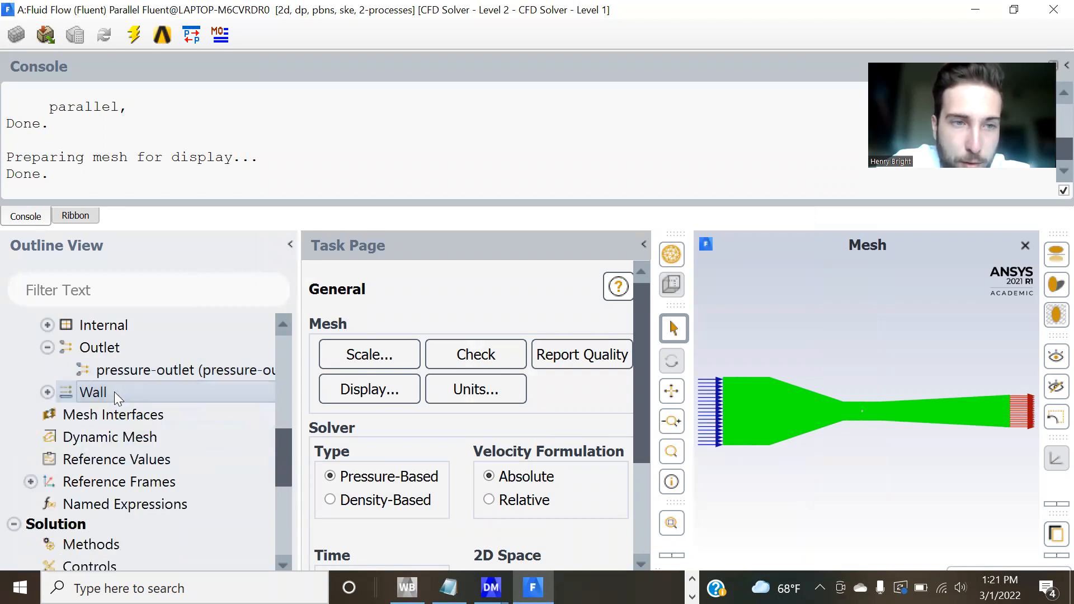
left_click(47, 392)
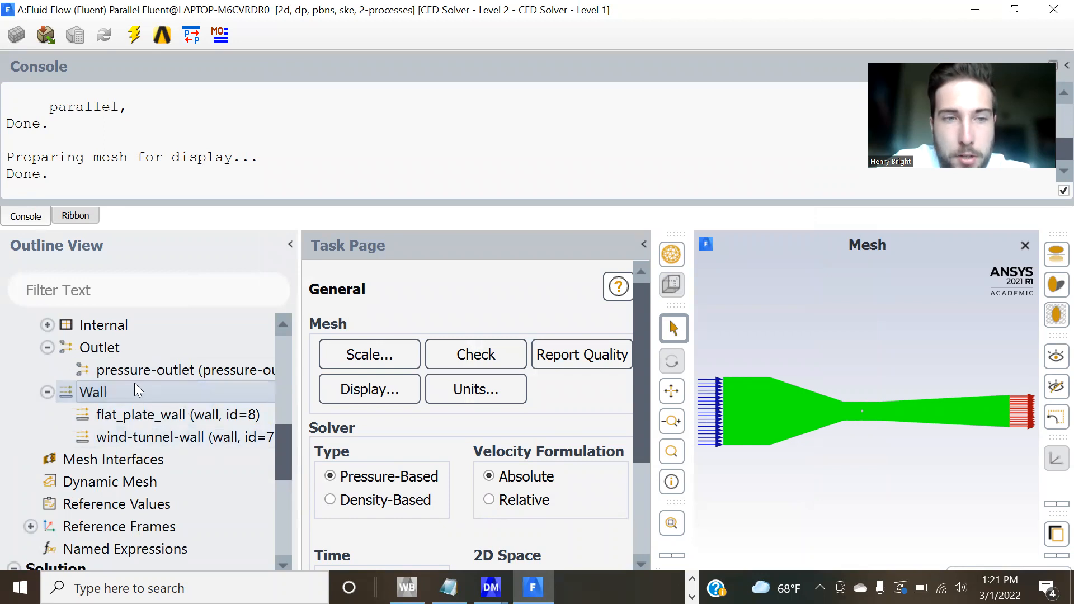
Initialize the solution with Hybrid Initialization.
scroll(134, 383, "down", 1)
scroll(135, 382, "down", 3)
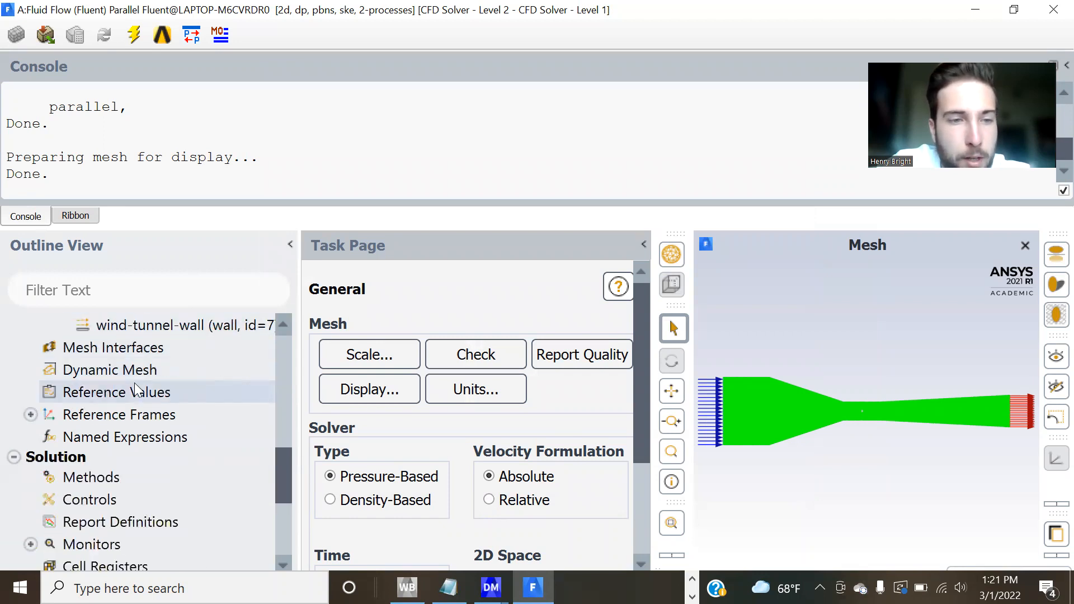
left_click(153, 482)
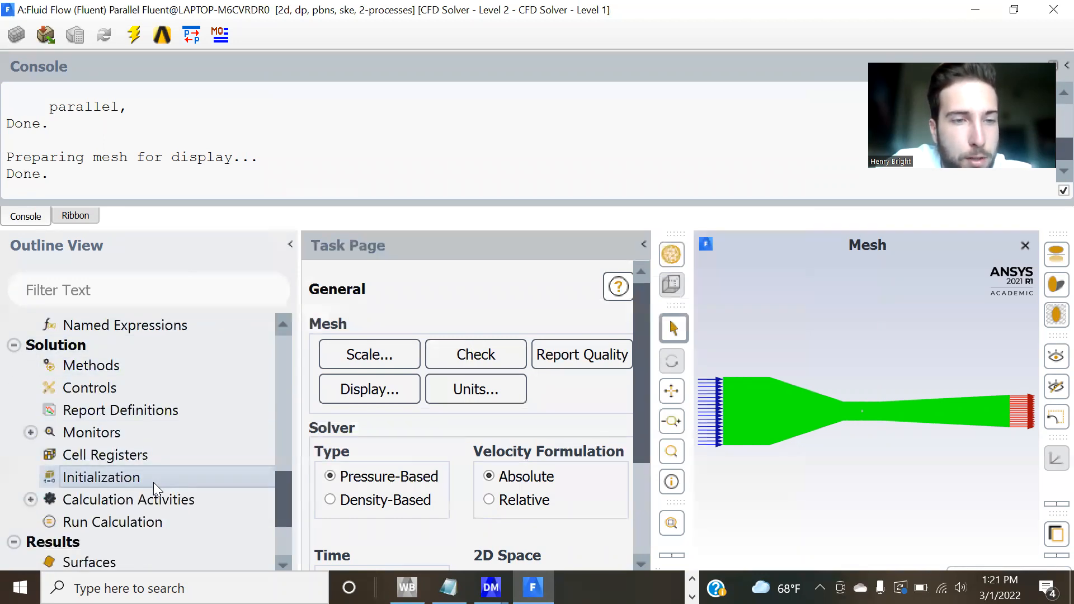
left_click(465, 414)
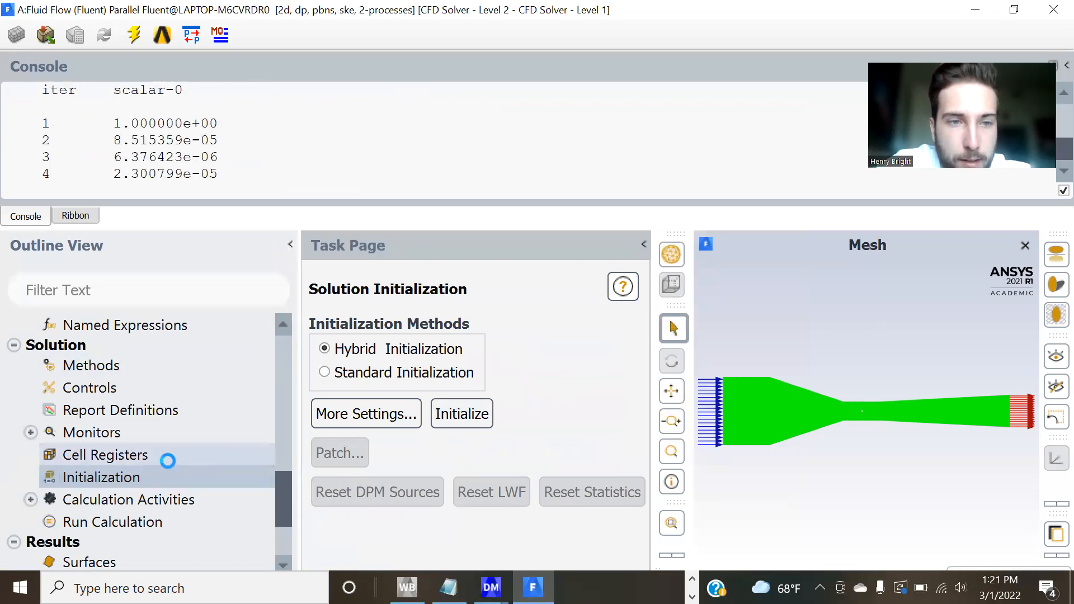
Run the calculation with 150 iterations and a reporting interval of 1, and acknowledge its completion.
scroll(168, 460, "down", 1)
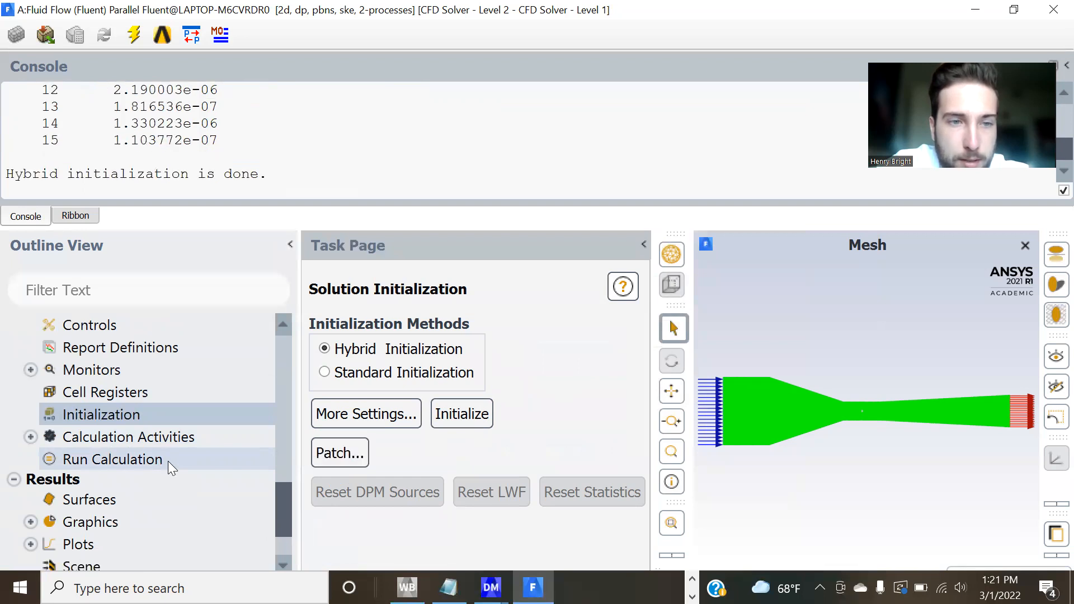
left_click(183, 460)
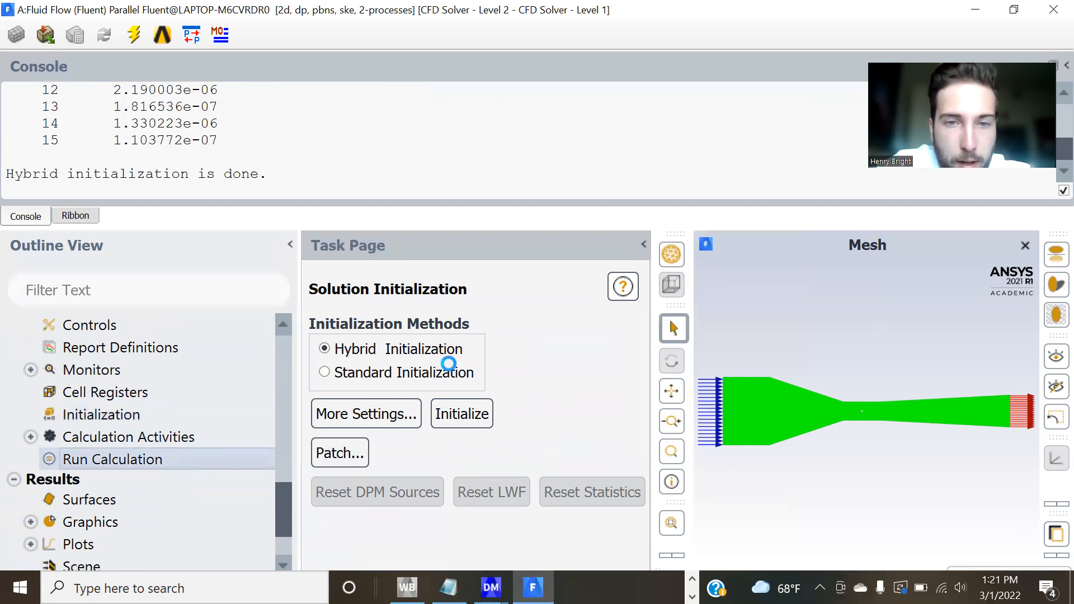
scroll(582, 521, "down", 1)
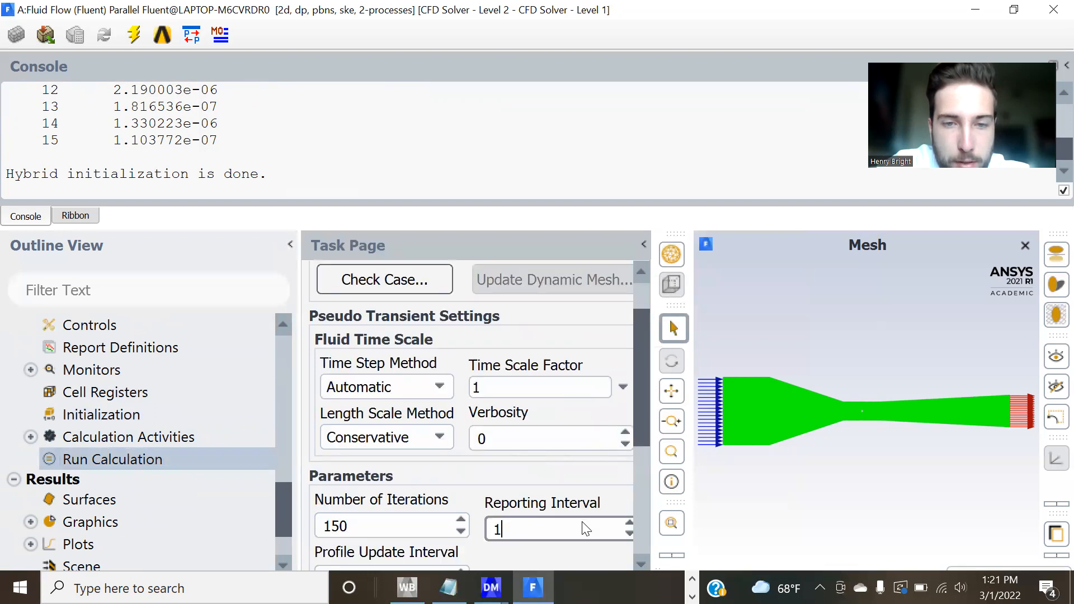
scroll(500, 470, "down", 1)
scroll(521, 492, "down", 3)
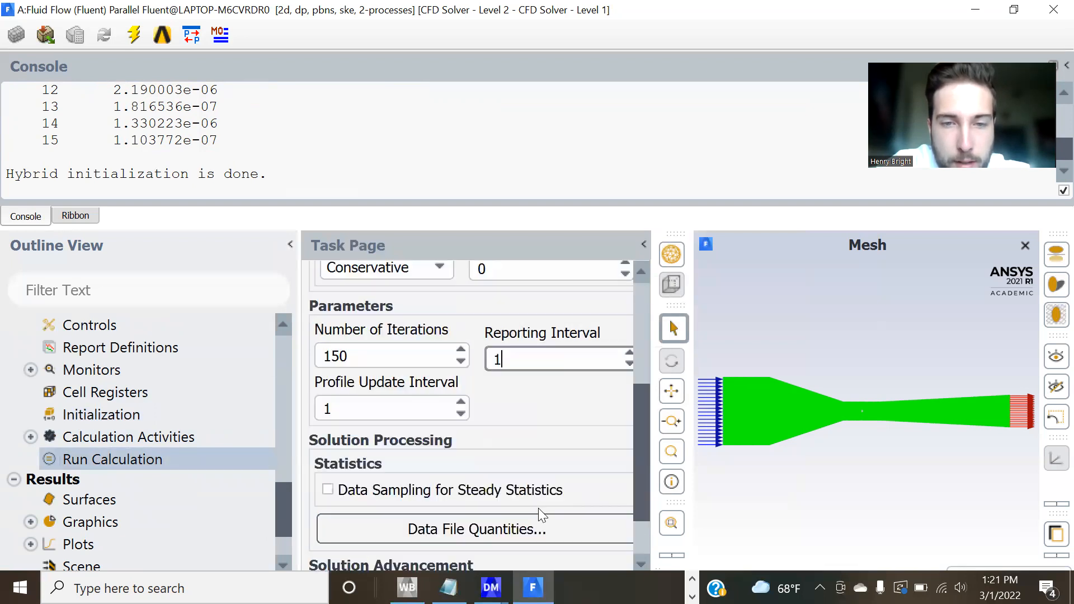
left_click(477, 525)
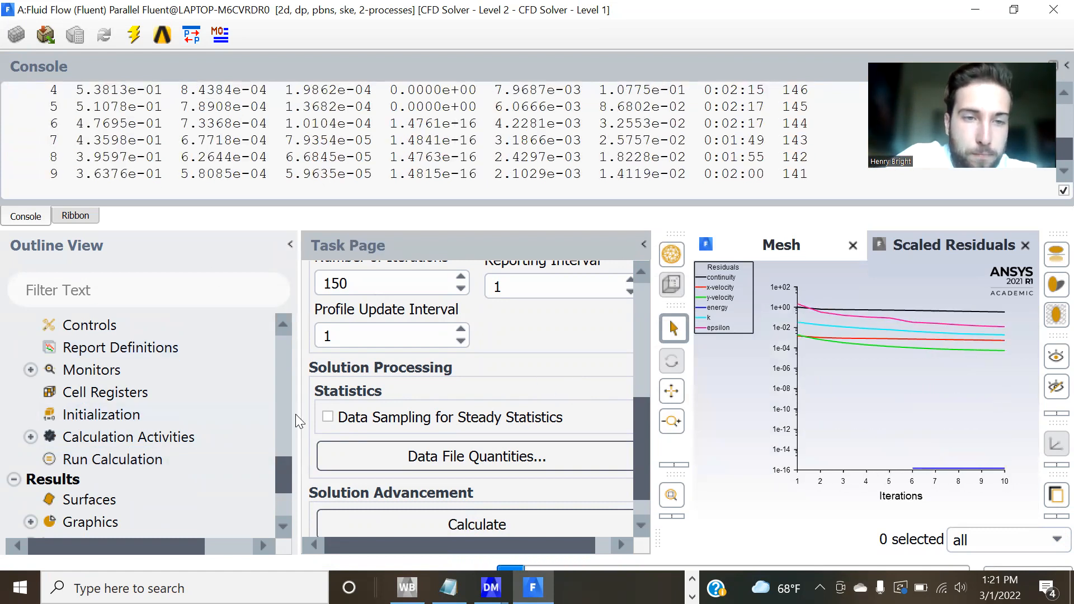
left_click_drag(280, 470, 306, 517)
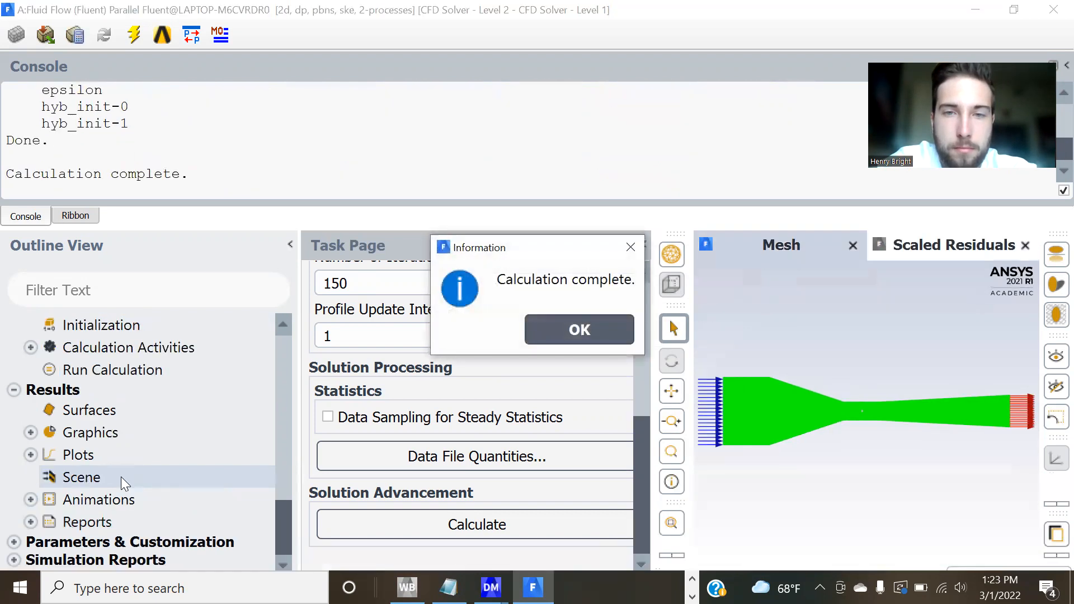
left_click(576, 329)
Create and display a filled Static Pressure contour on all surfaces, and view it around the body in the test section.
left_click(32, 433)
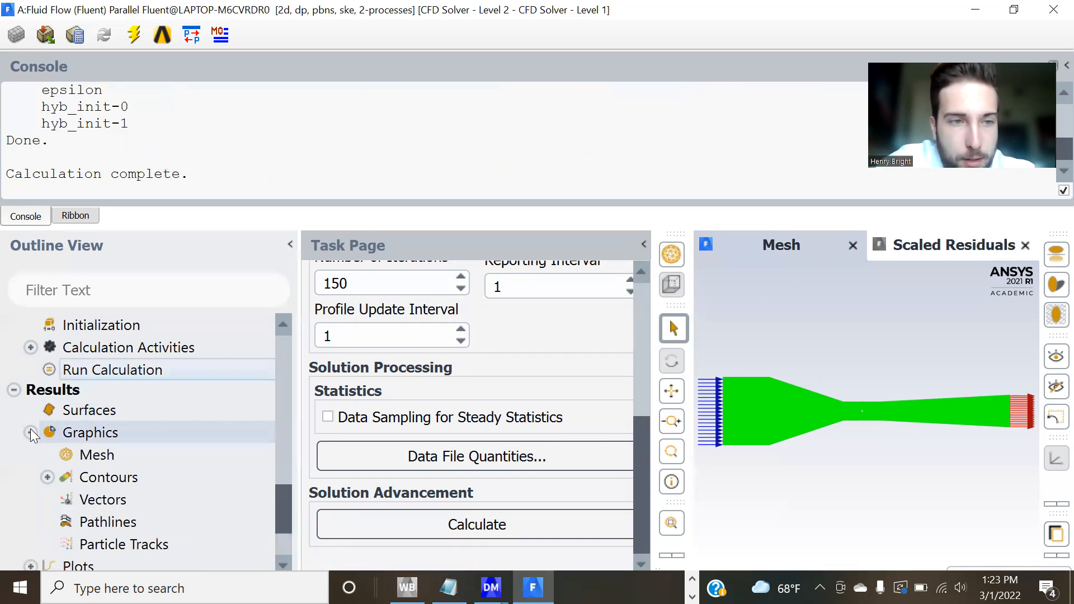
double_click(134, 479)
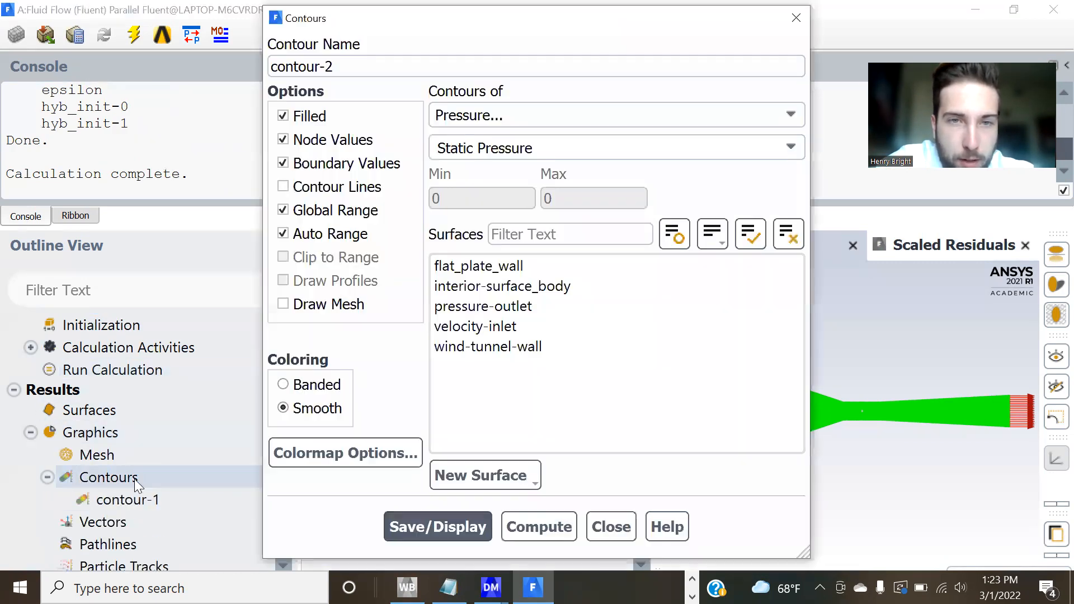
left_click(506, 259)
left_click(529, 343, "shift")
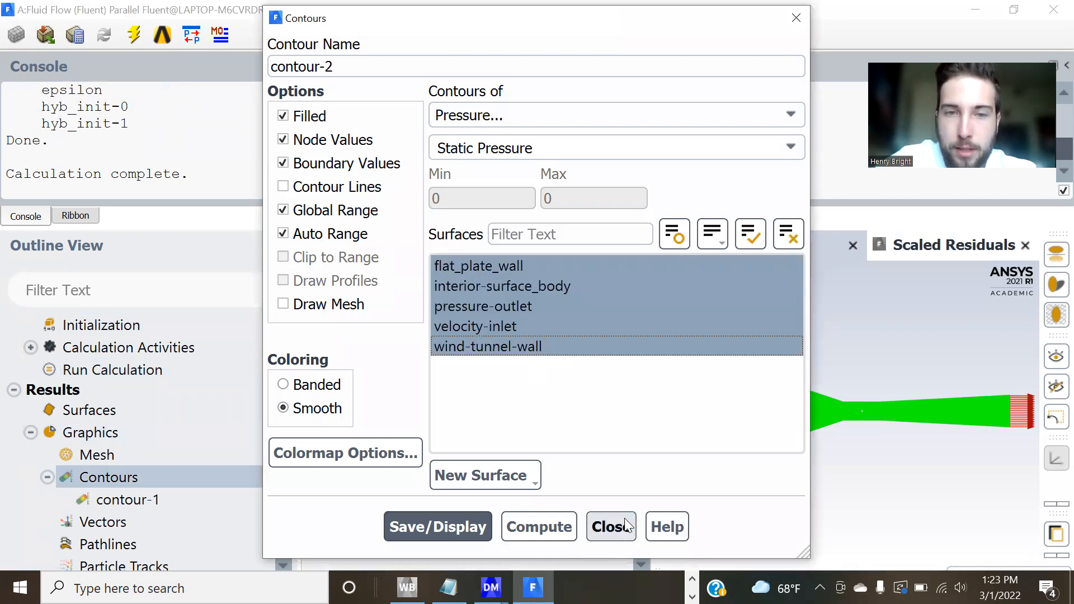
left_click(472, 526)
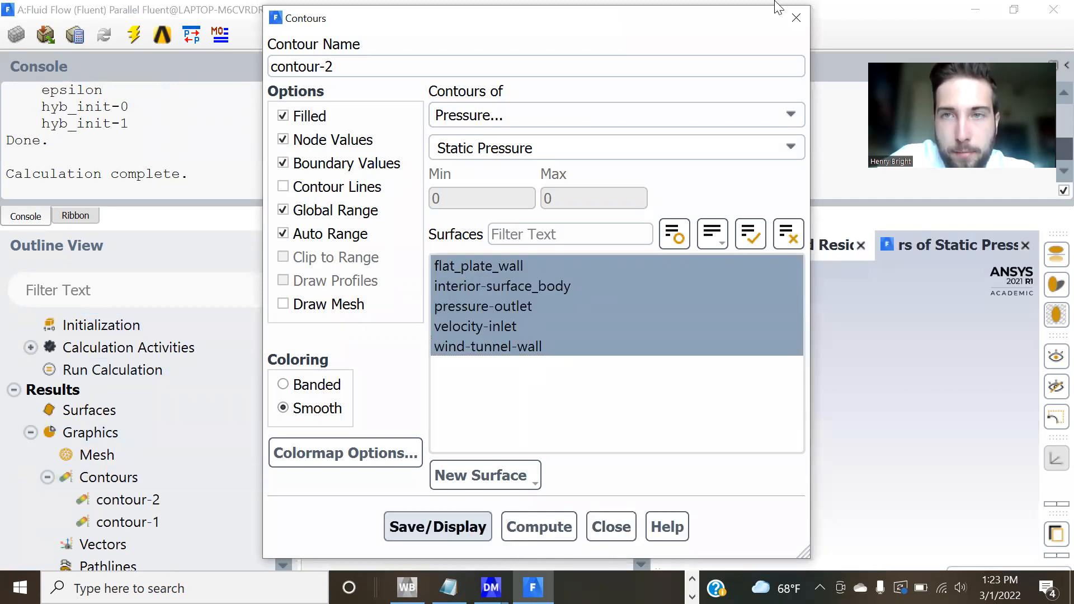
left_click(796, 17)
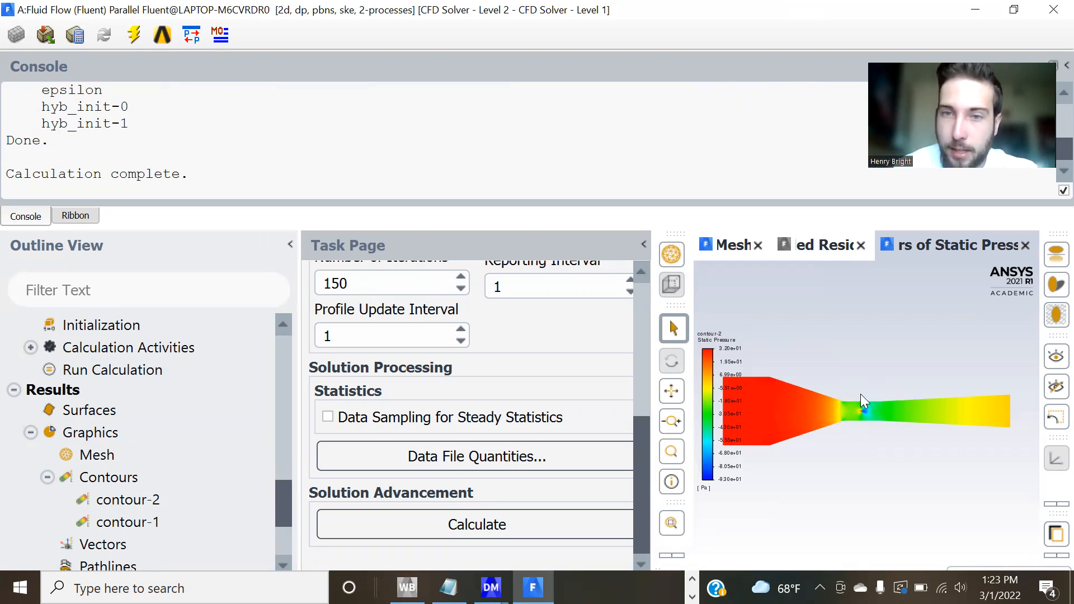
scroll(860, 394, "up", 2)
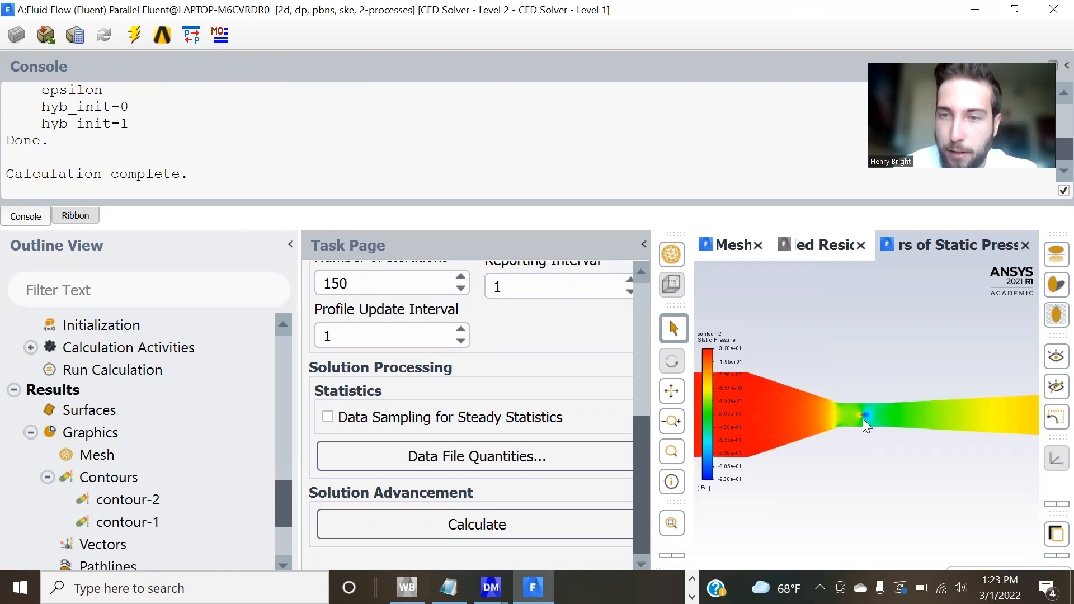
Examine the static pressure distribution close up around the hemisphere in the test section.
scroll(847, 418, "up", 3)
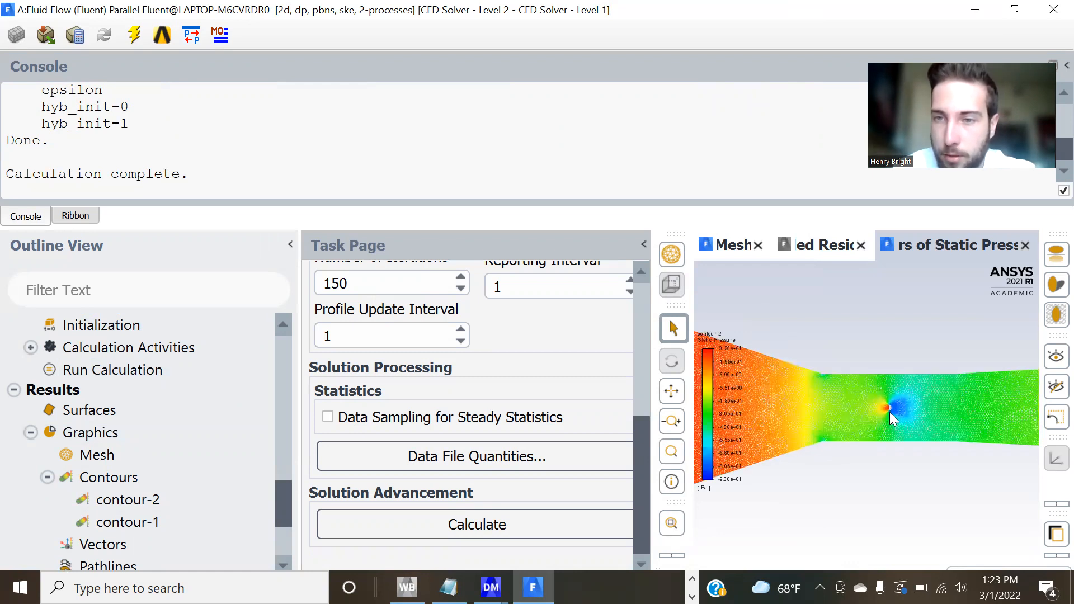
scroll(905, 413, "up", 3)
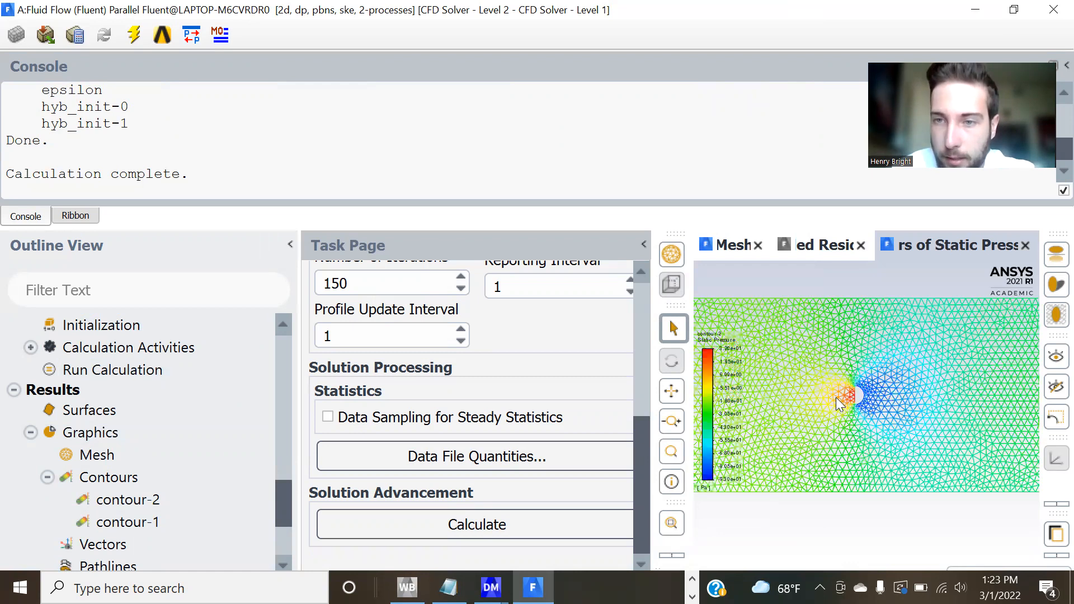
scroll(836, 397, "up", 2)
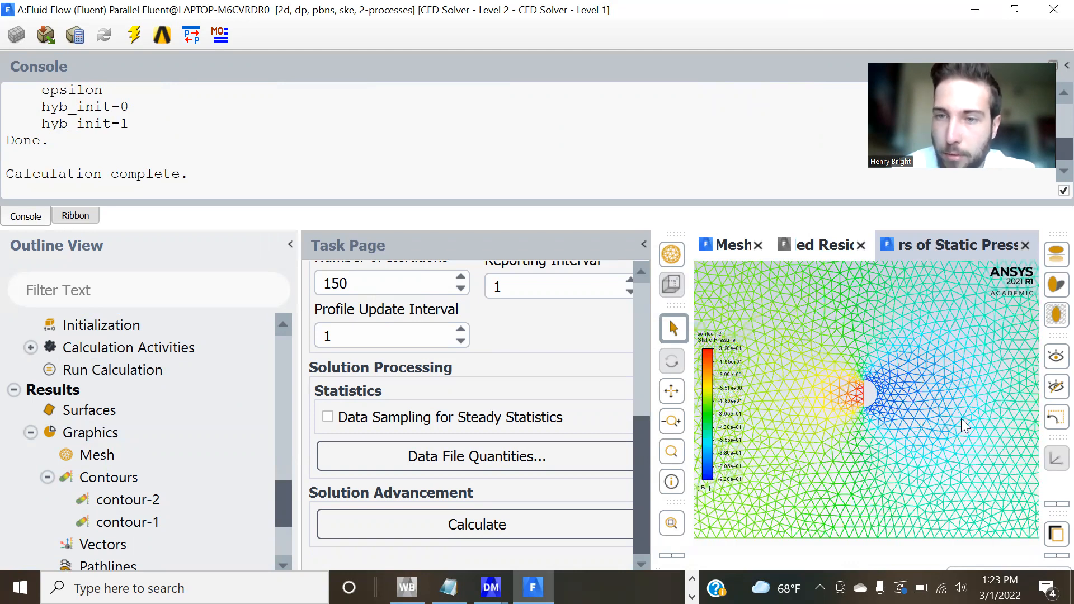
scroll(849, 396, "up", 2)
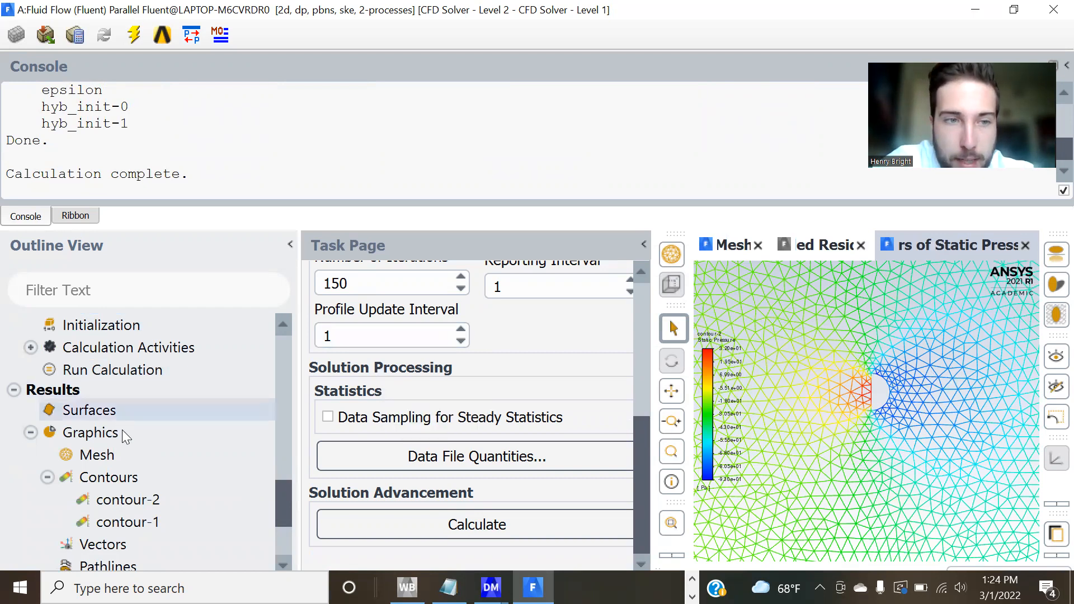
Change contour-2 to Velocity Magnitude on all surfaces, display it, and view the flow around the hemisphere.
double_click(128, 499)
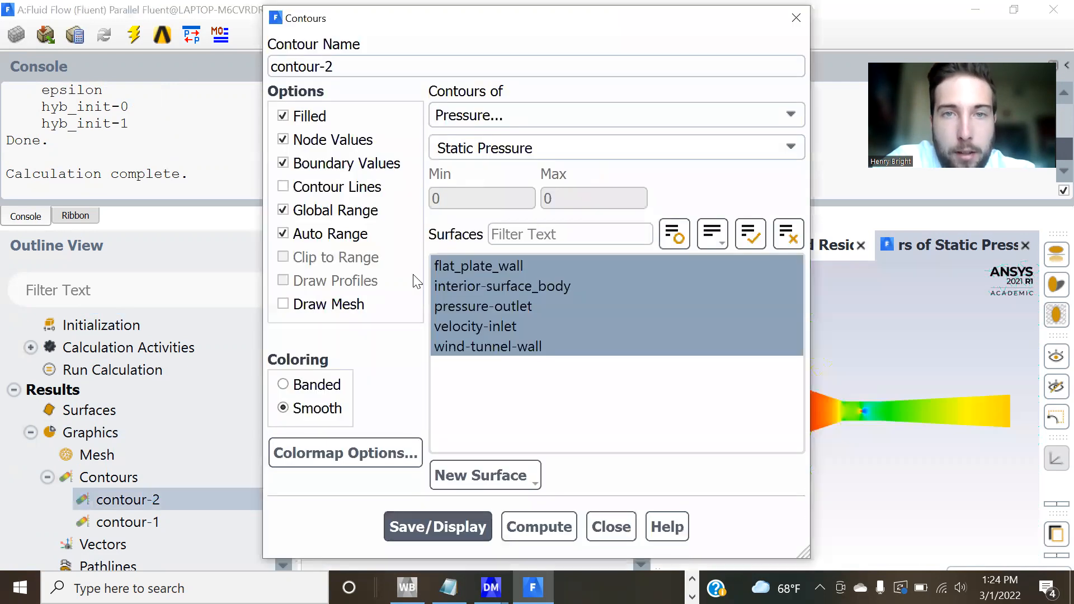
left_click(521, 114)
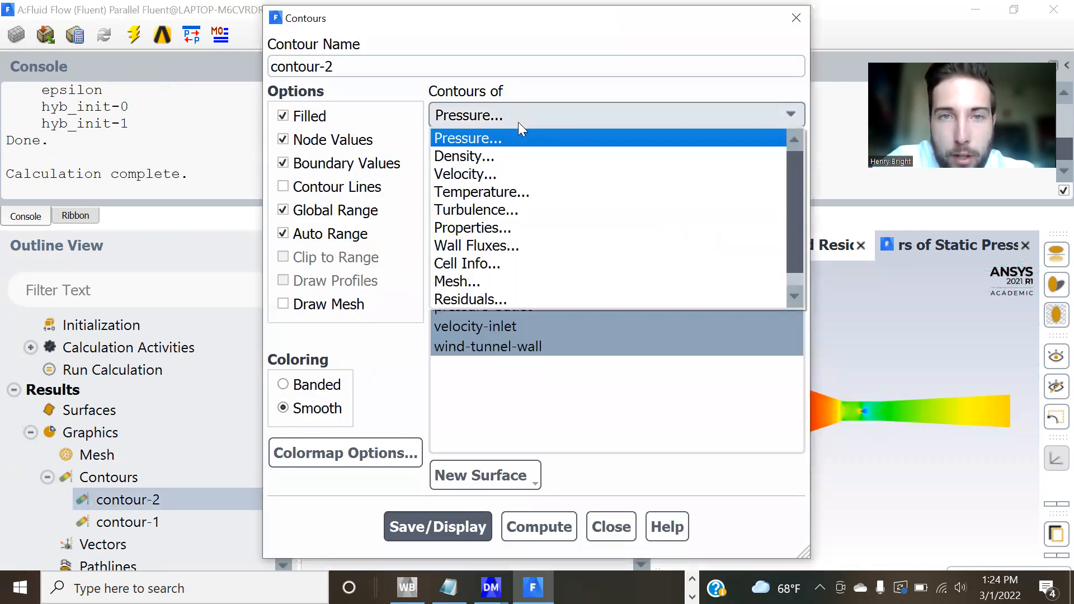
left_click(506, 172)
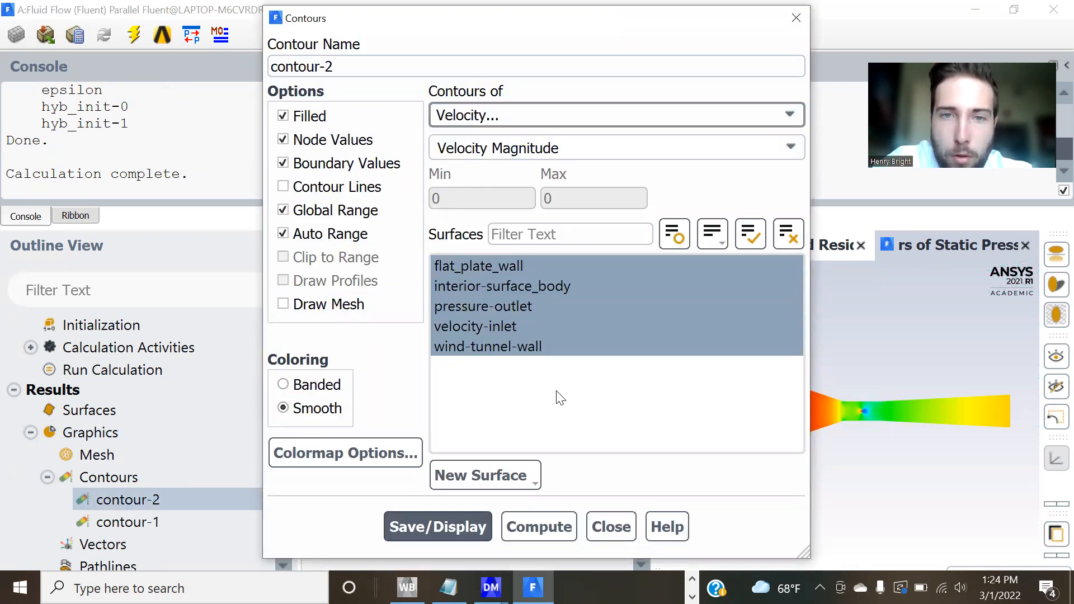
left_click(455, 526)
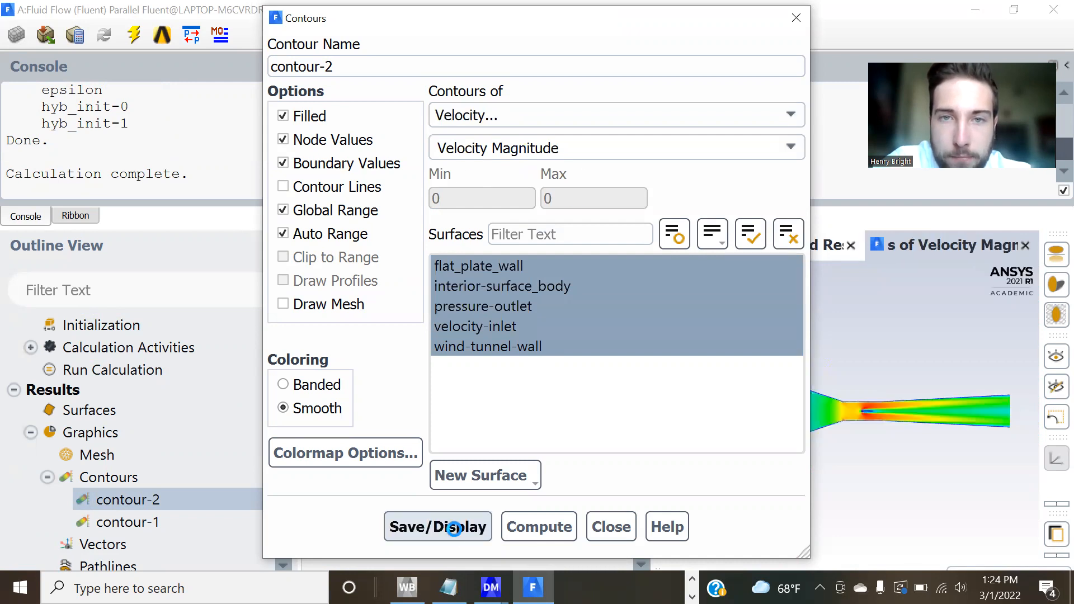
left_click(795, 17)
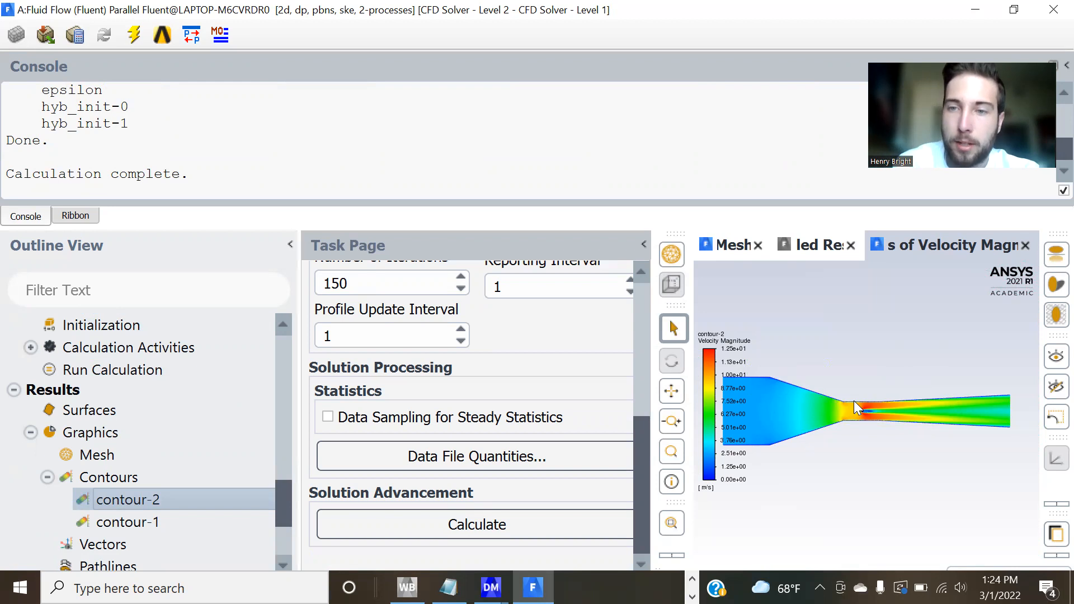
scroll(867, 410, "up", 3)
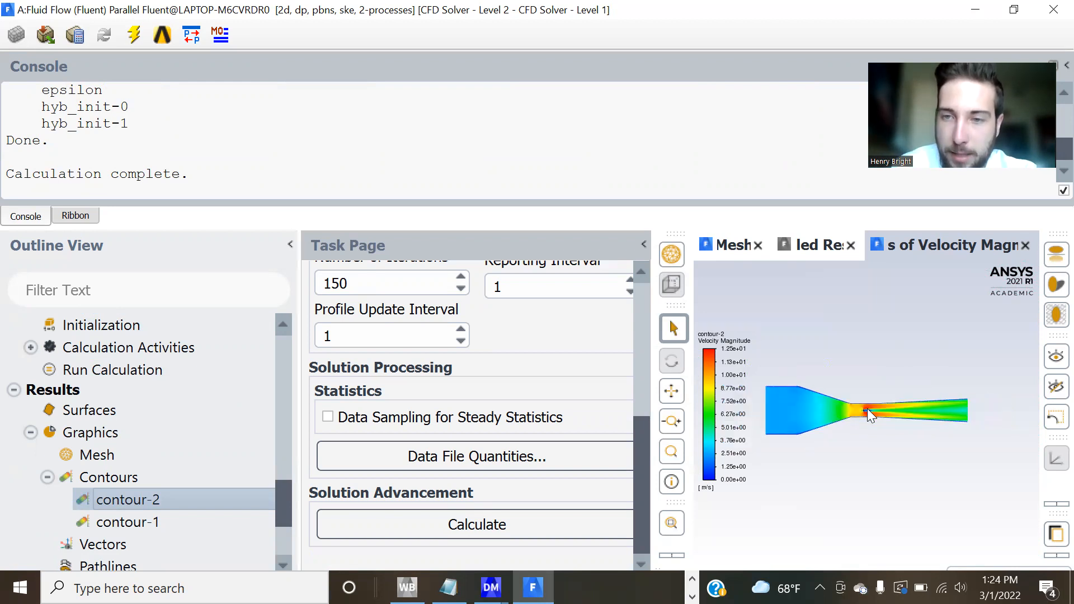
scroll(867, 410, "up", 2)
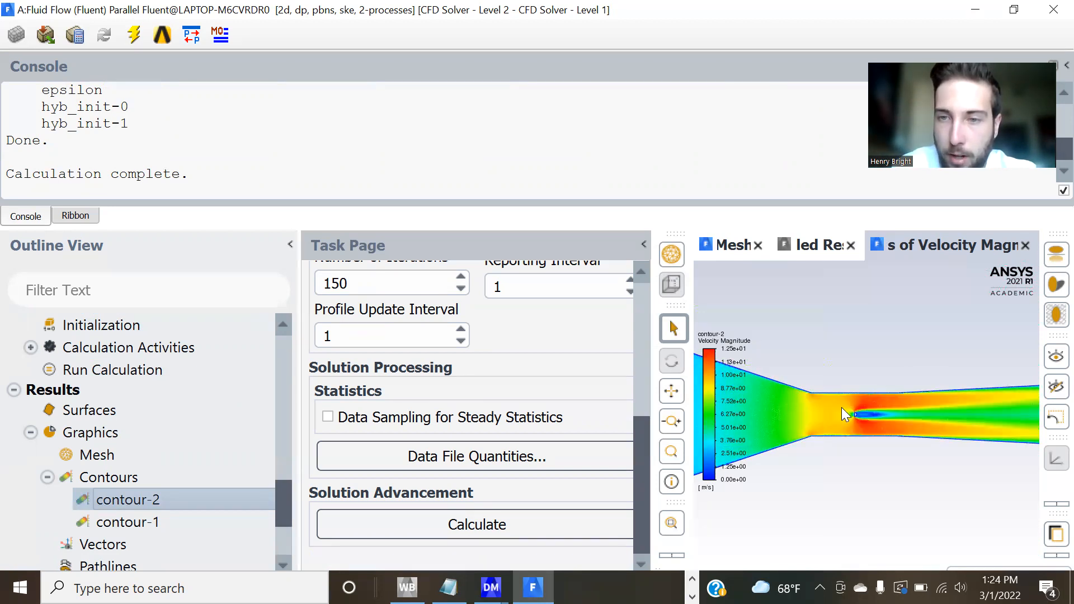
scroll(853, 416, "up", 4)
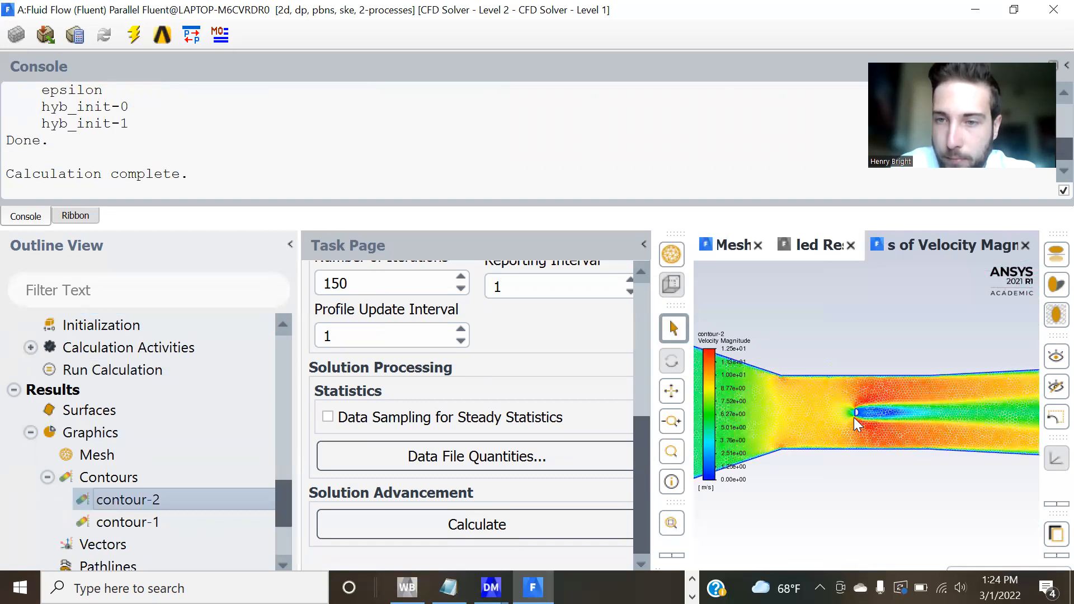
scroll(854, 417, "up", 3)
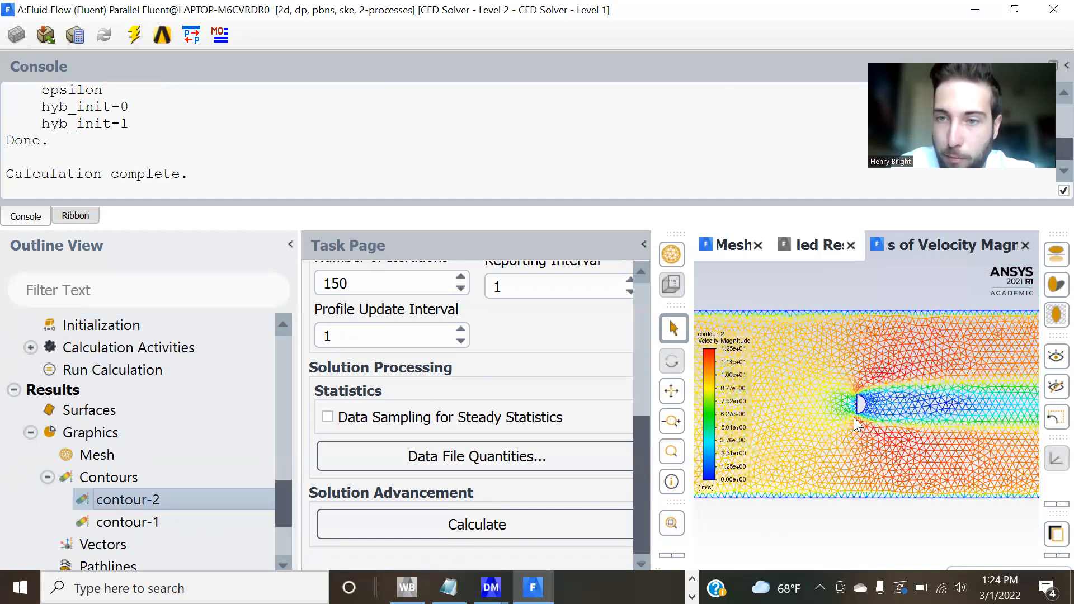
scroll(854, 418, "down", 1)
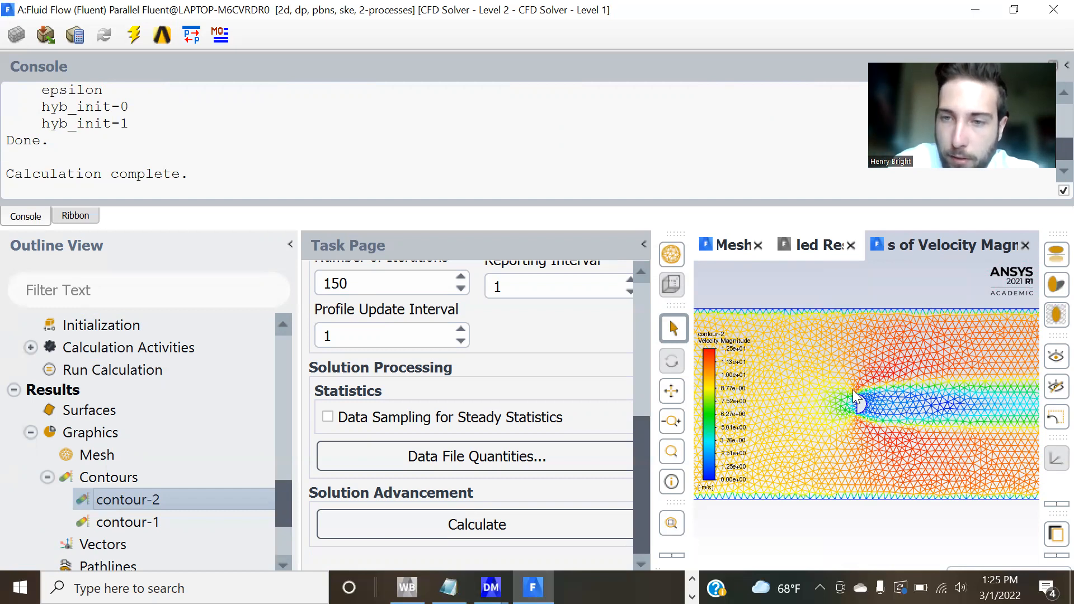
scroll(853, 389, "up", 3)
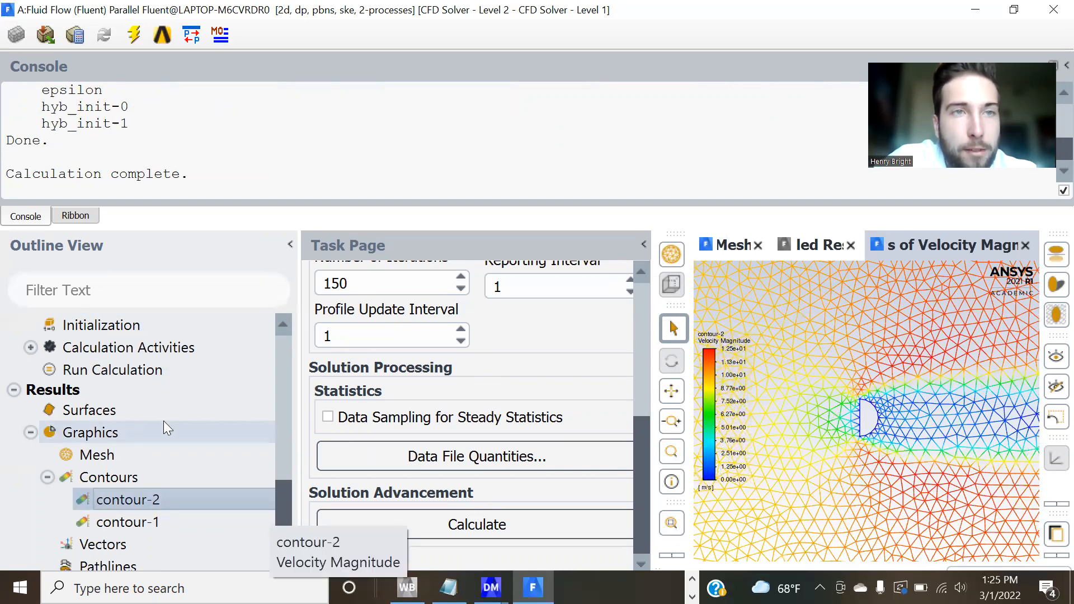
Print a force report for flat_plate_wall with direction vector X 1, Y 0, and read the forces and coefficients.
scroll(187, 392, "down", 3)
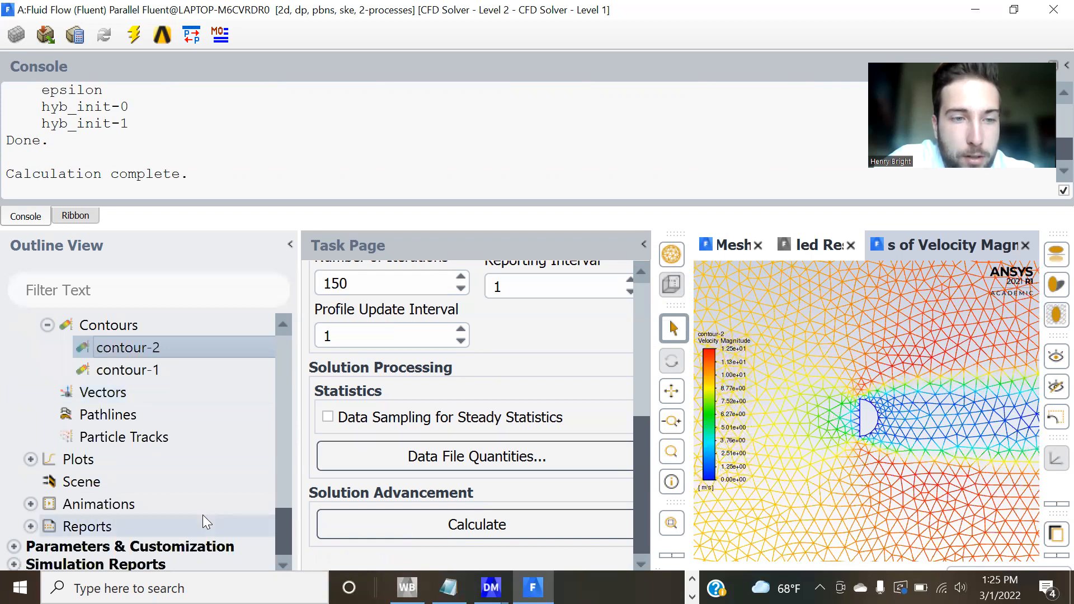
left_click(31, 526)
scroll(103, 515, "down", 2)
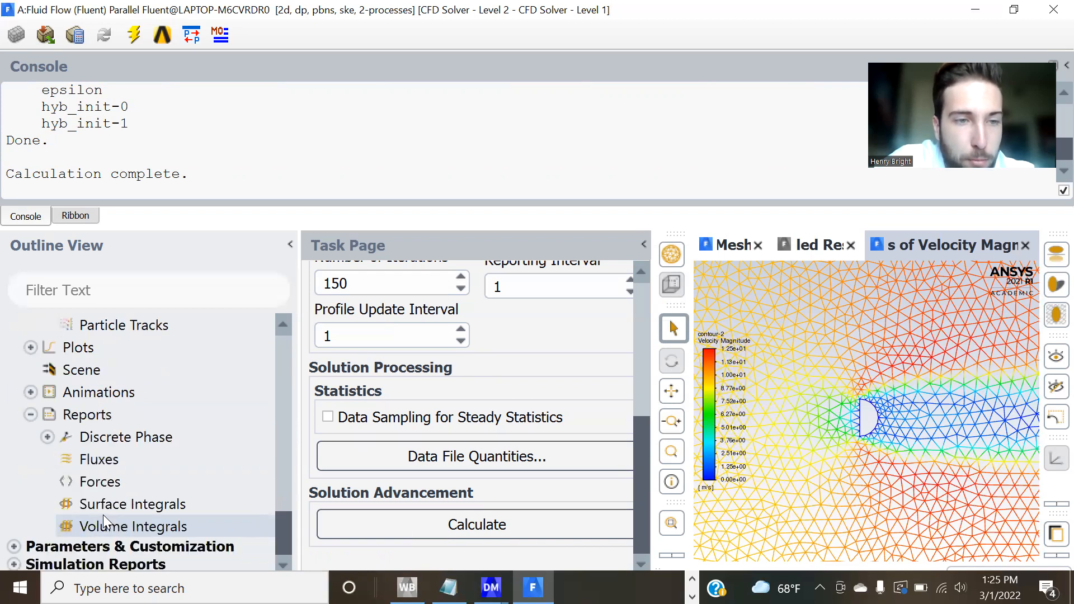
left_click(96, 480)
double_click(95, 480)
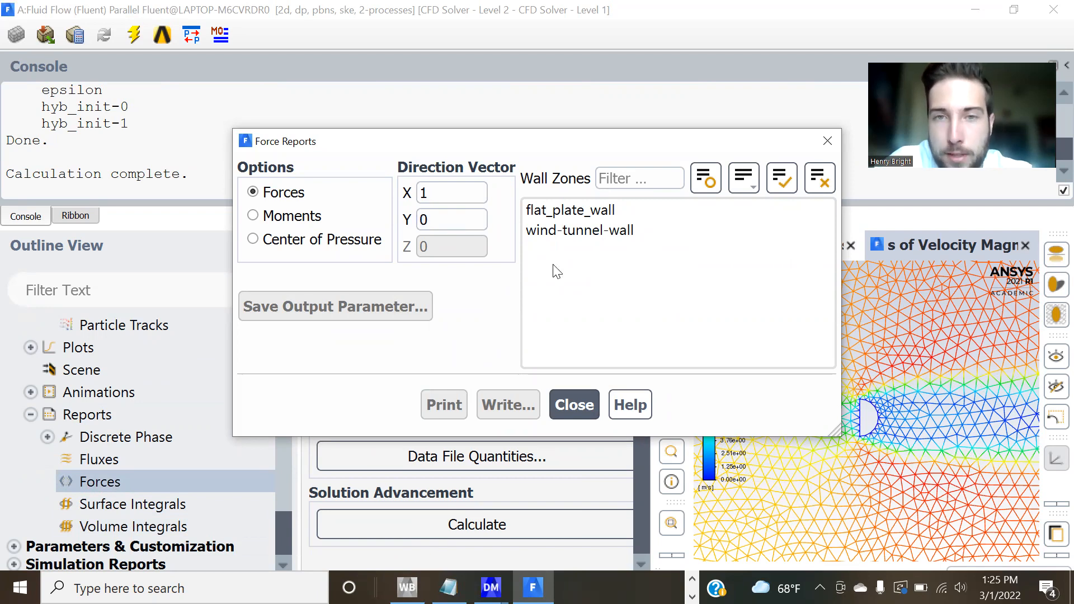
left_click(540, 215)
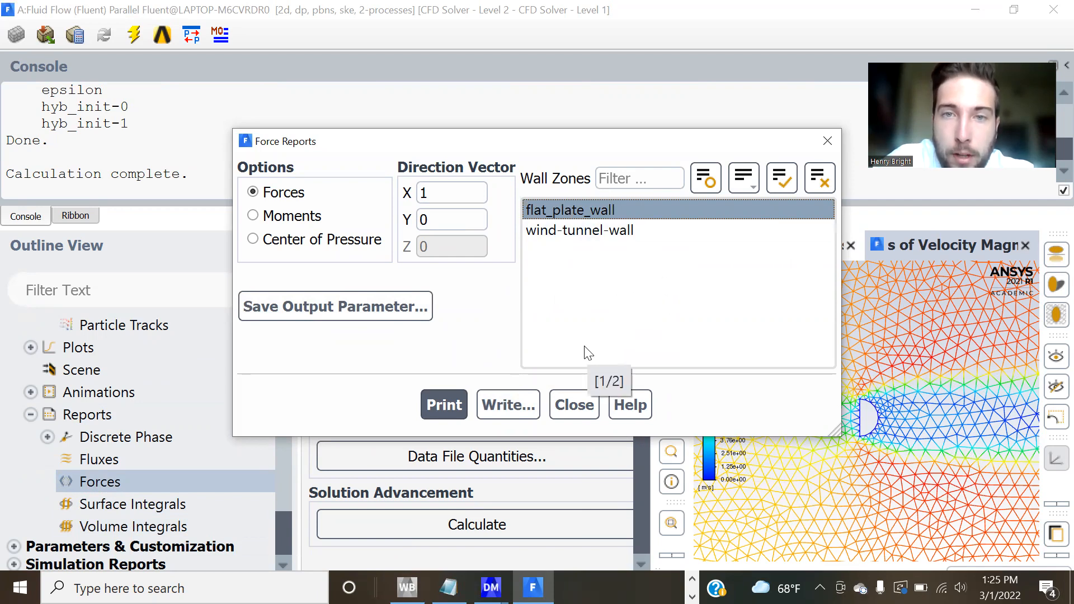
left_click(443, 404)
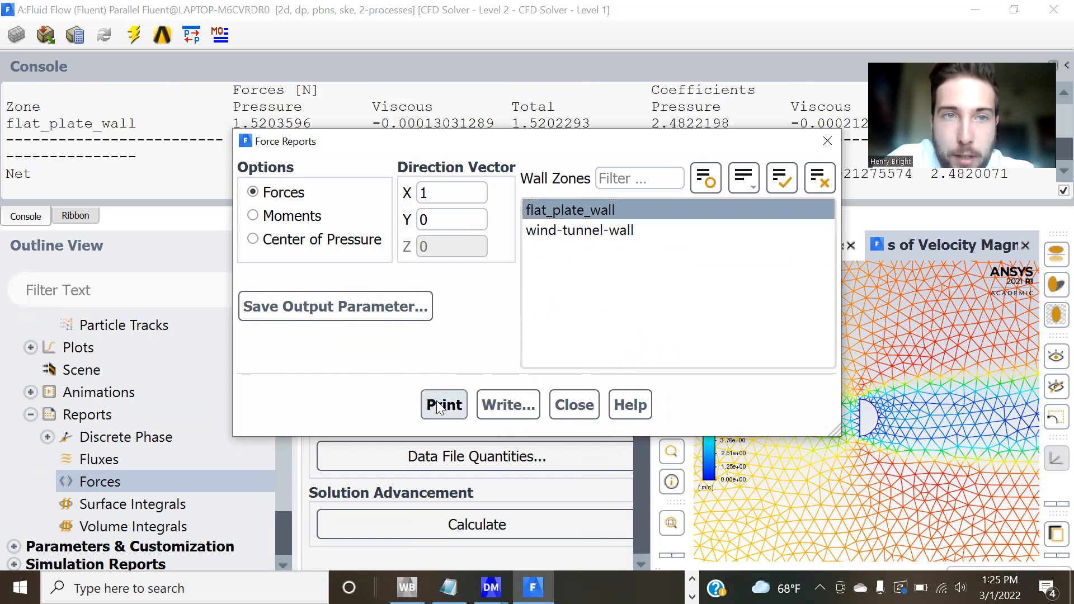
left_click(827, 142)
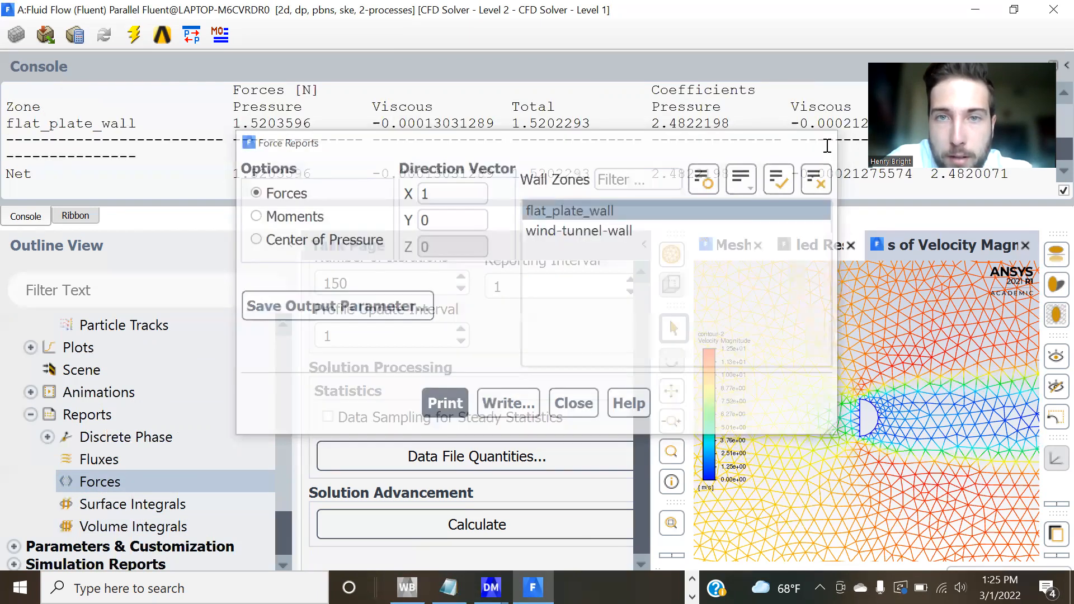
scroll(654, 171, "up", 1)
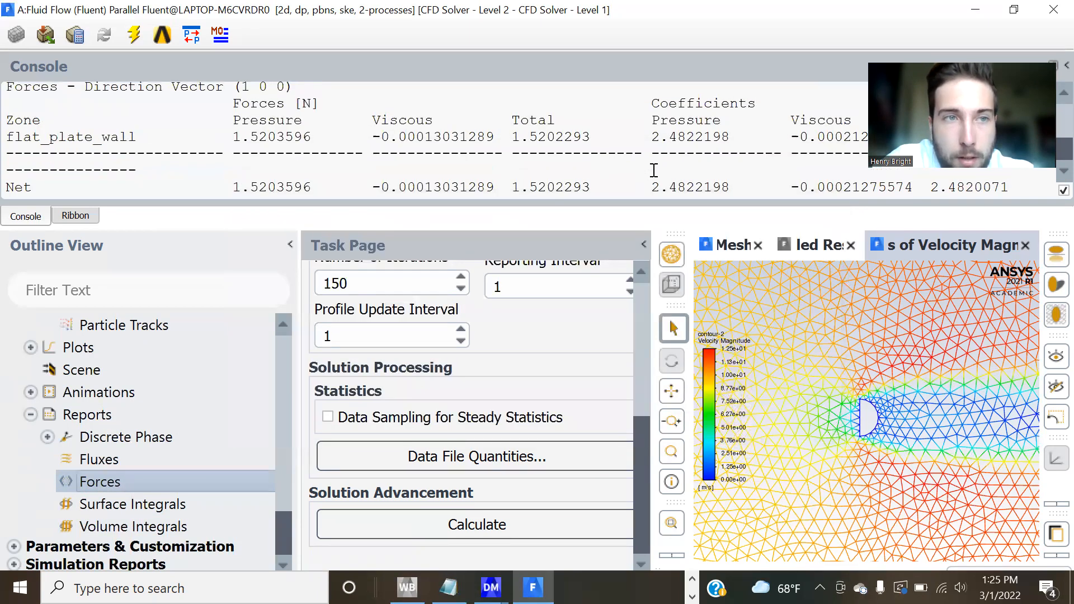
scroll(654, 171, "down", 1)
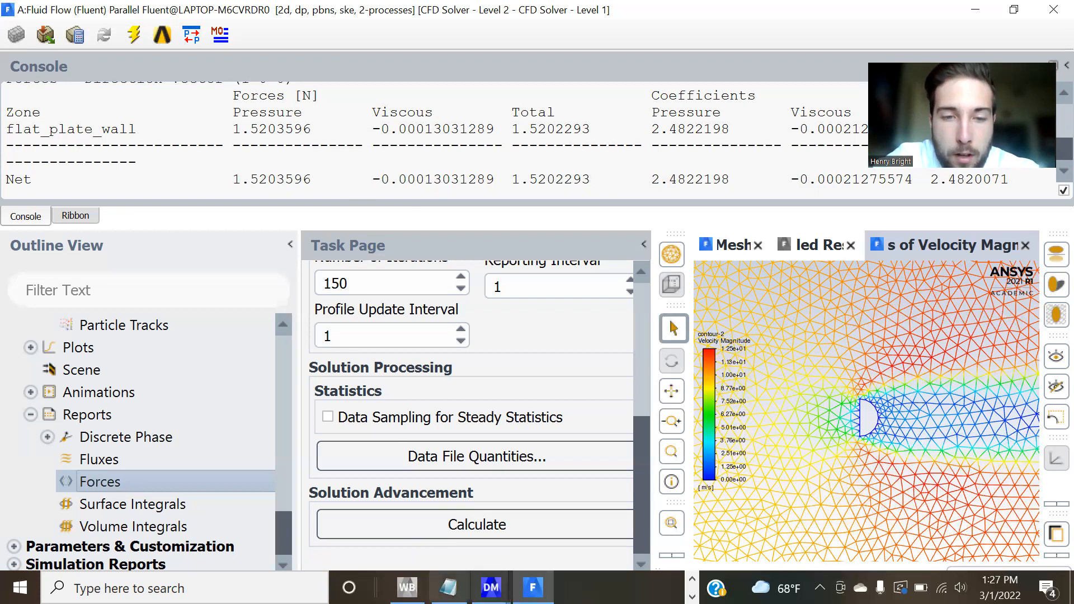
Switch to Workbench, open the Results of the Fluid Flow (Fluent) system in CFD-Post, and look over its outline.
left_click(407, 588)
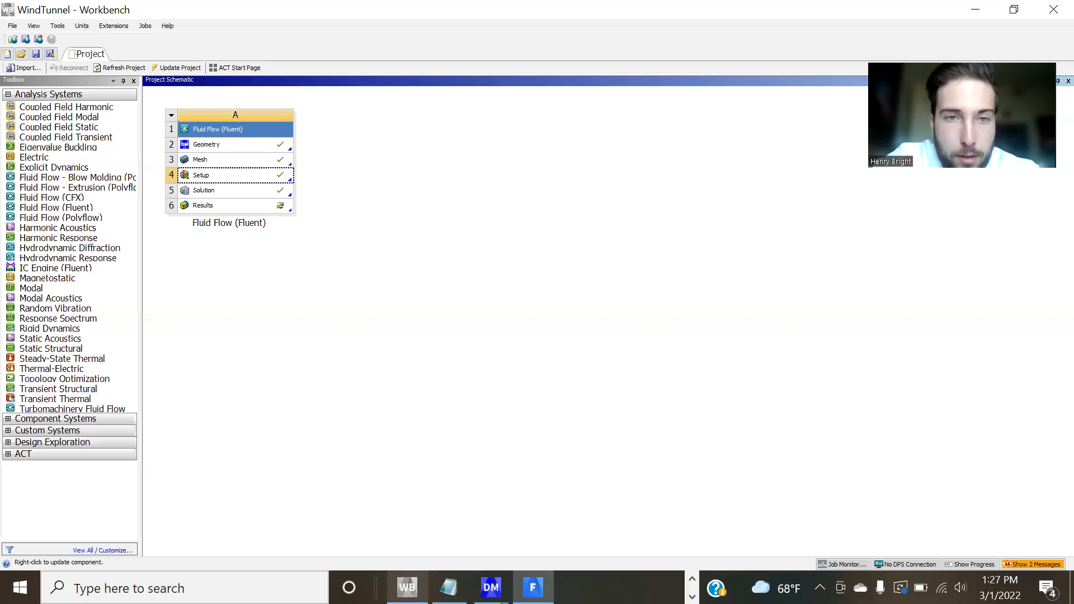
double_click(222, 207)
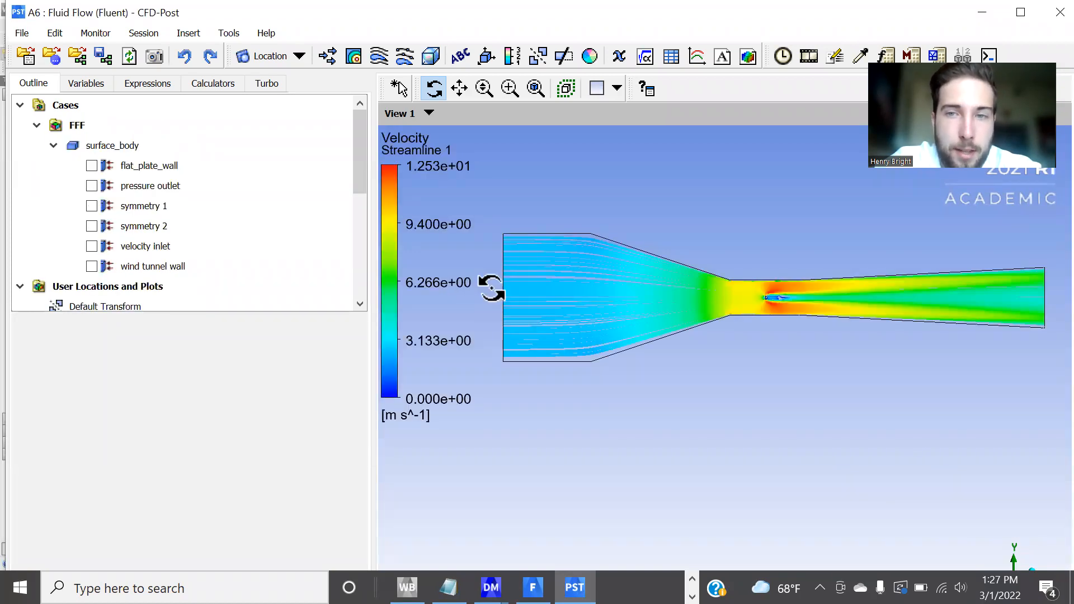
scroll(200, 250, "down", 4)
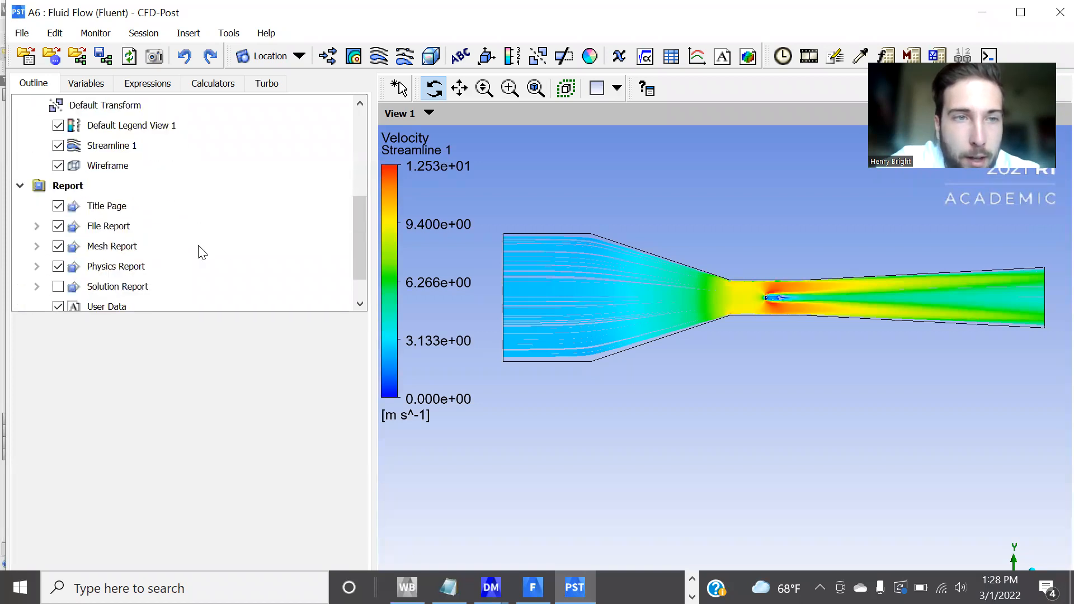
scroll(202, 251, "up", 5)
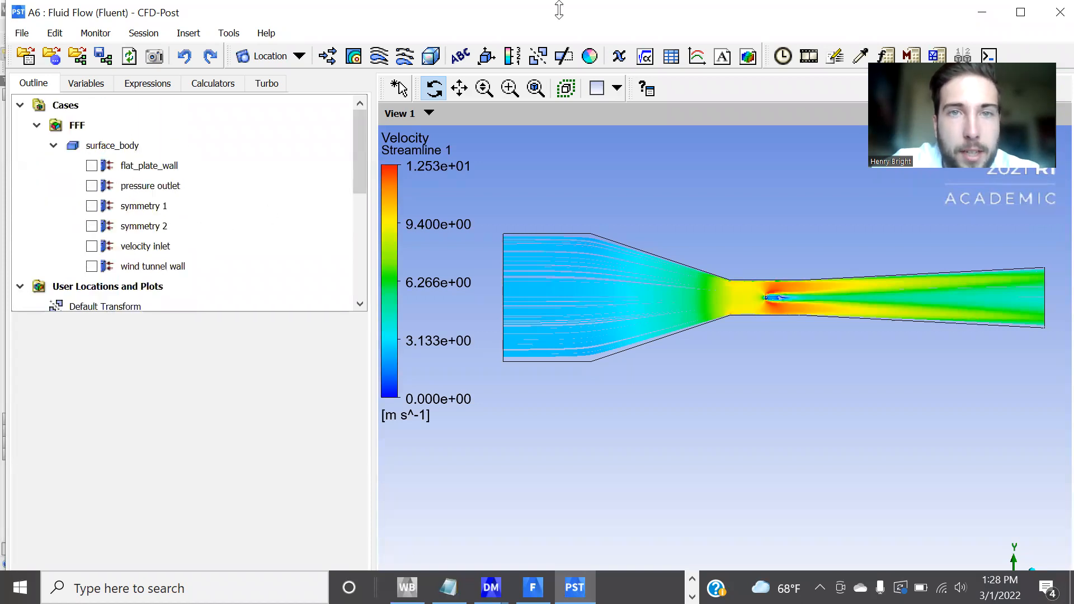
Insert a new streamline and define it as a Surface Streamline on symmetry 2 with equally spaced samples.
left_click(491, 23)
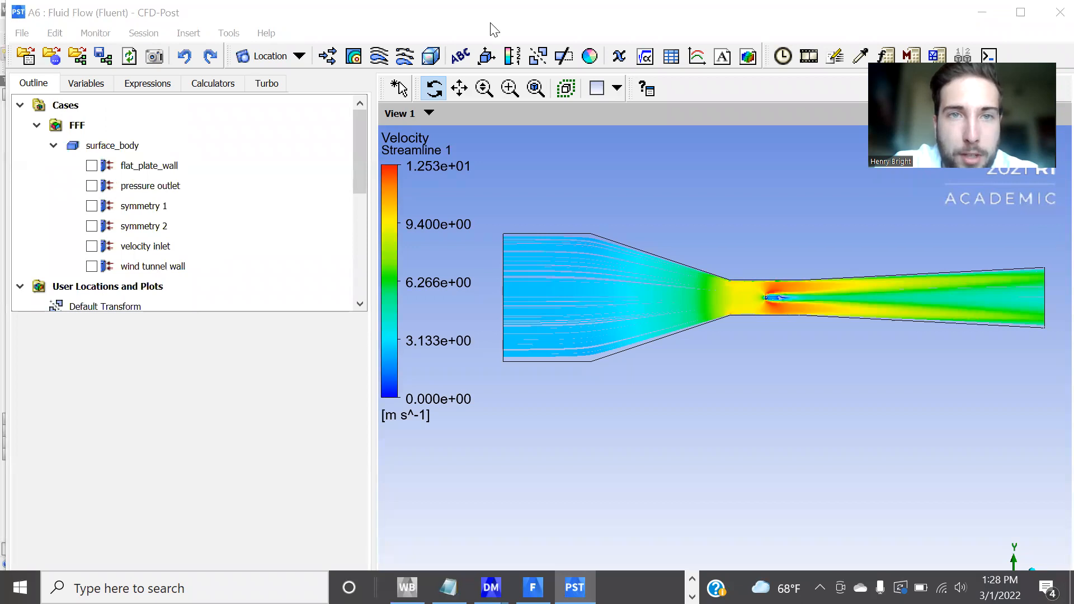
left_click(377, 58)
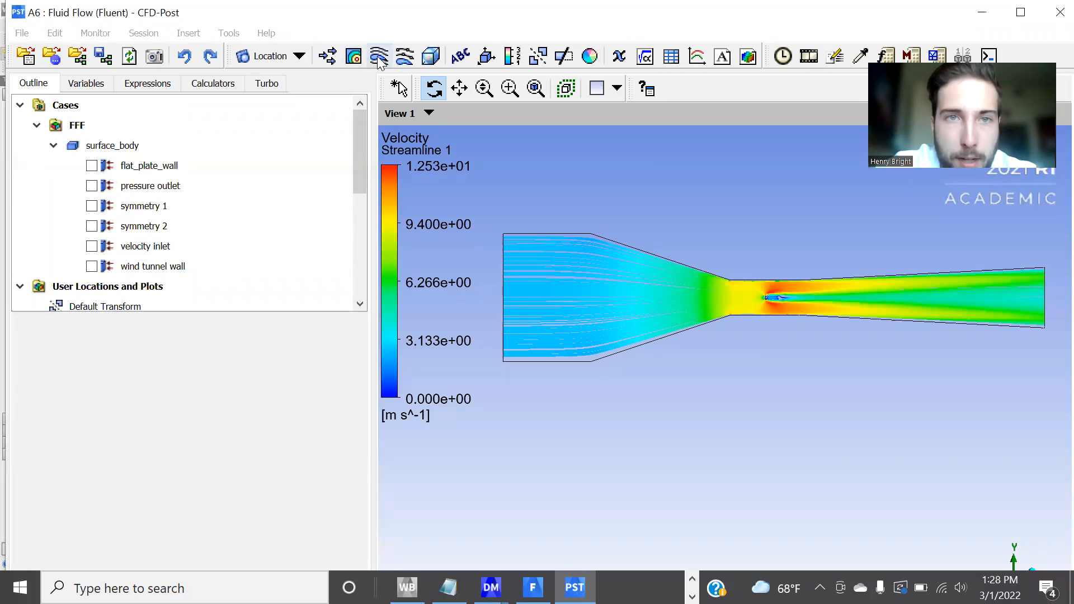
left_click(379, 59)
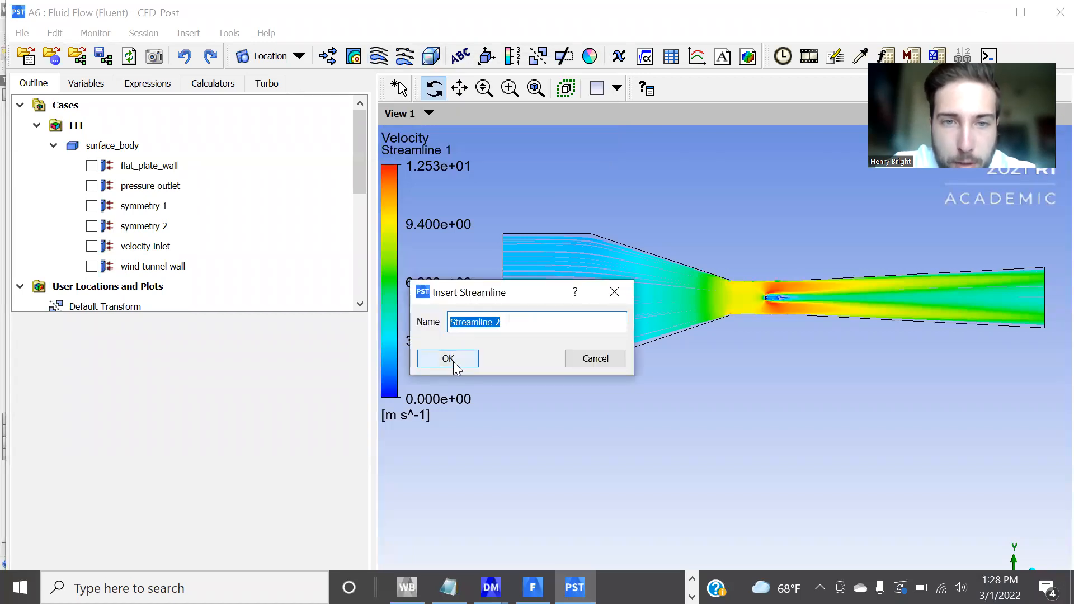
left_click(449, 358)
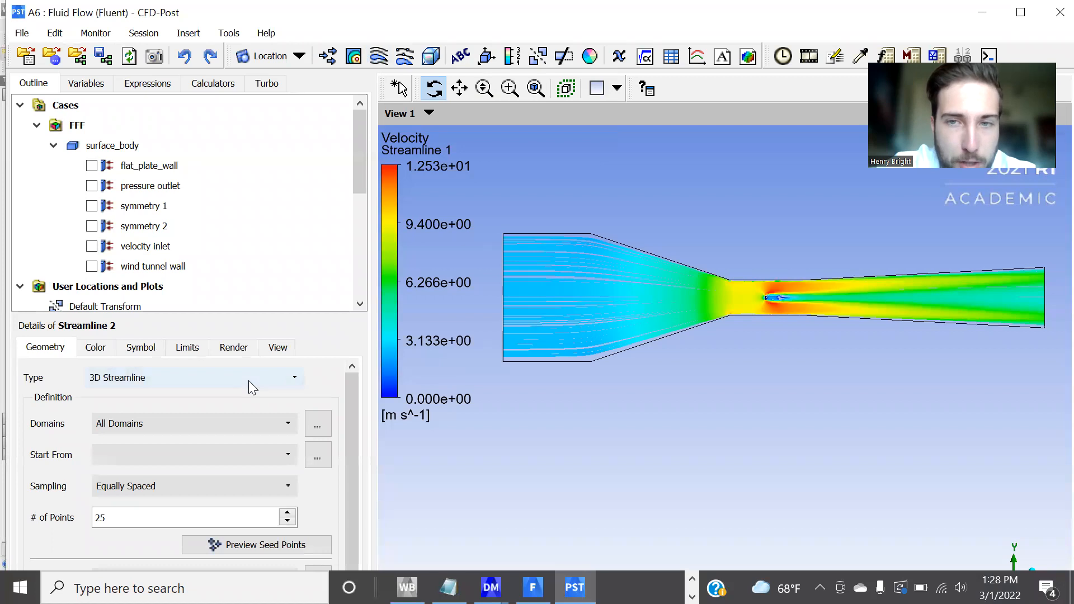
left_click(200, 375)
left_click(171, 404)
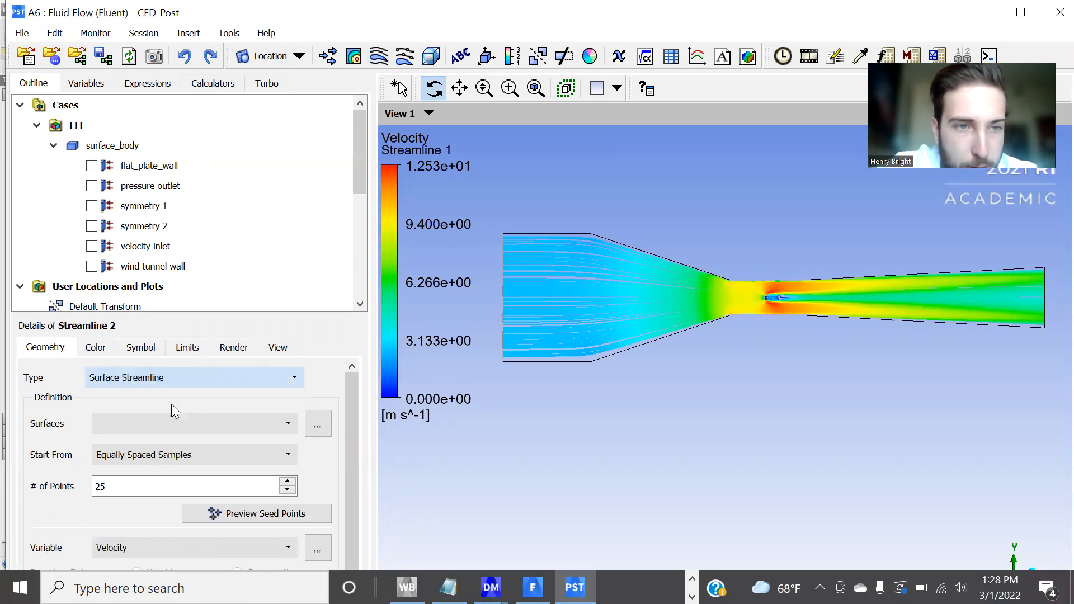
left_click(186, 416)
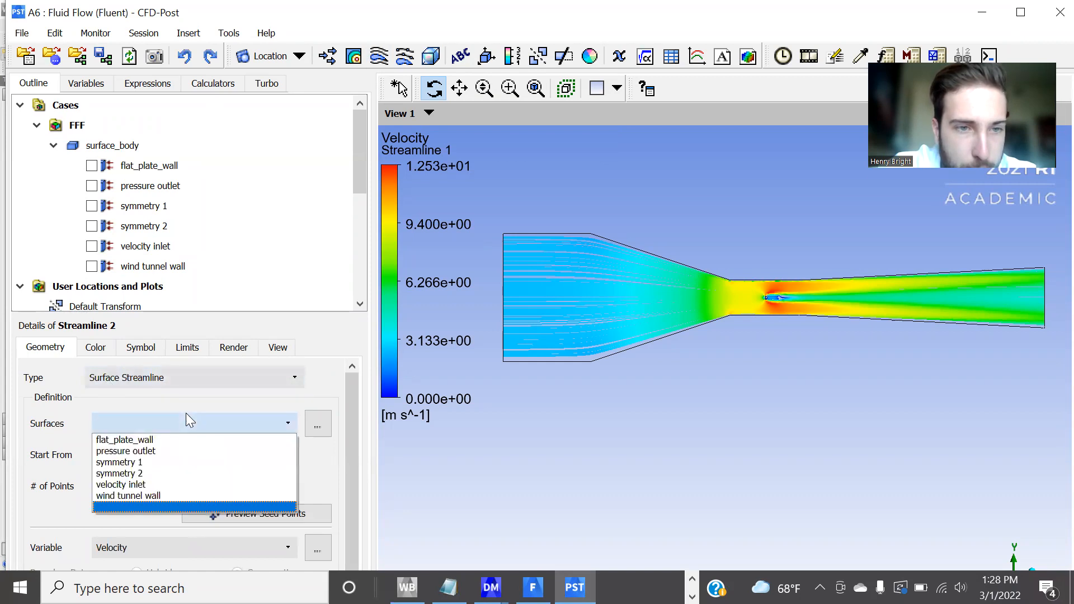
left_click(151, 475)
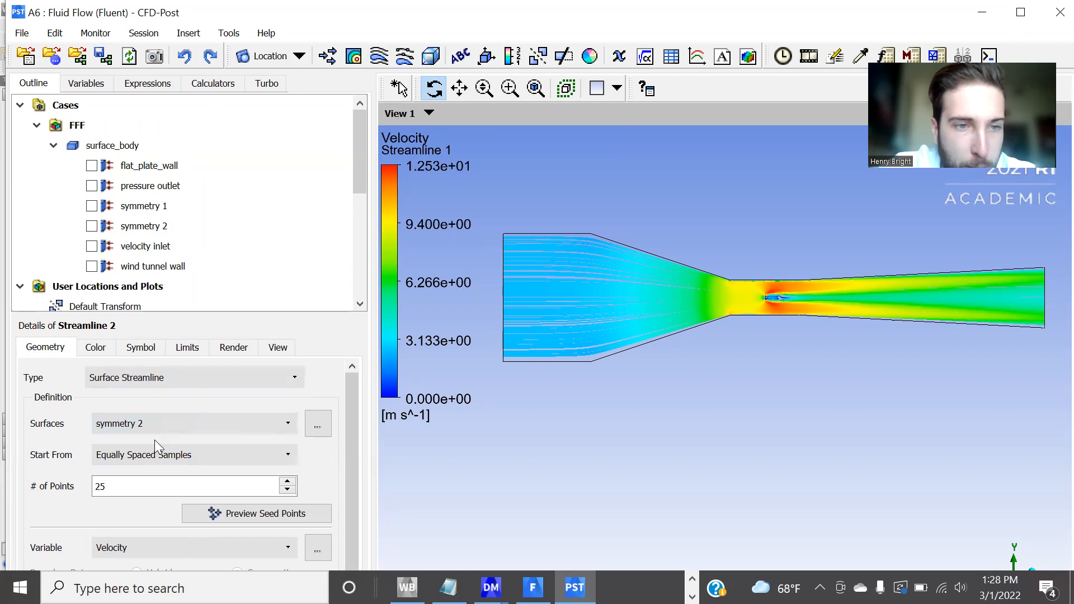
scroll(155, 439, "down", 1)
left_click(101, 470)
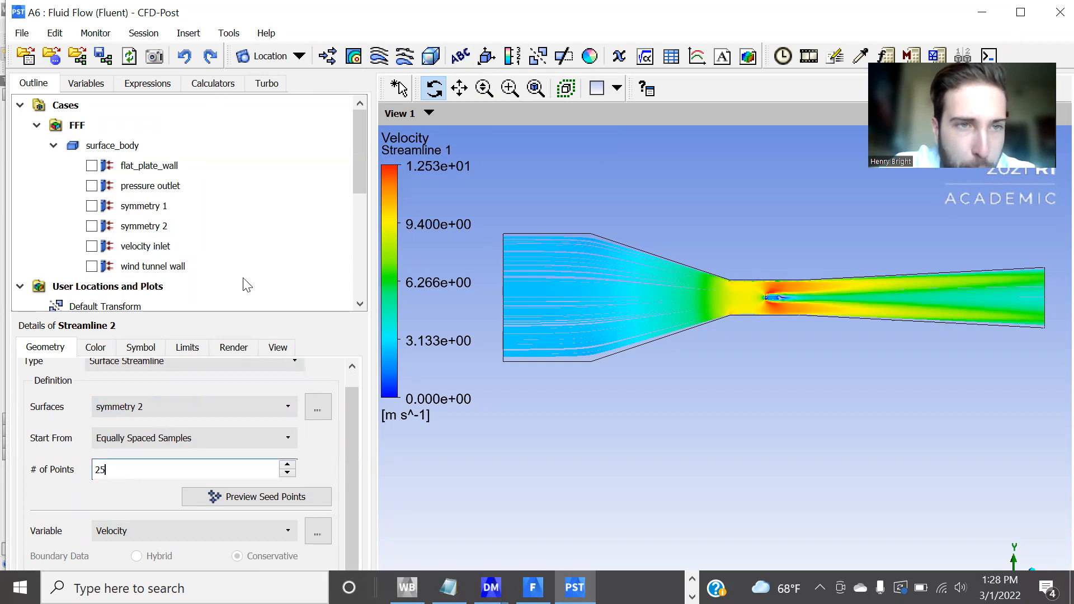
Review the definition of Streamline 1 and examine its velocity streamlines and wake vortices close up around the hemisphere.
scroll(246, 284, "down", 2)
left_click(122, 227)
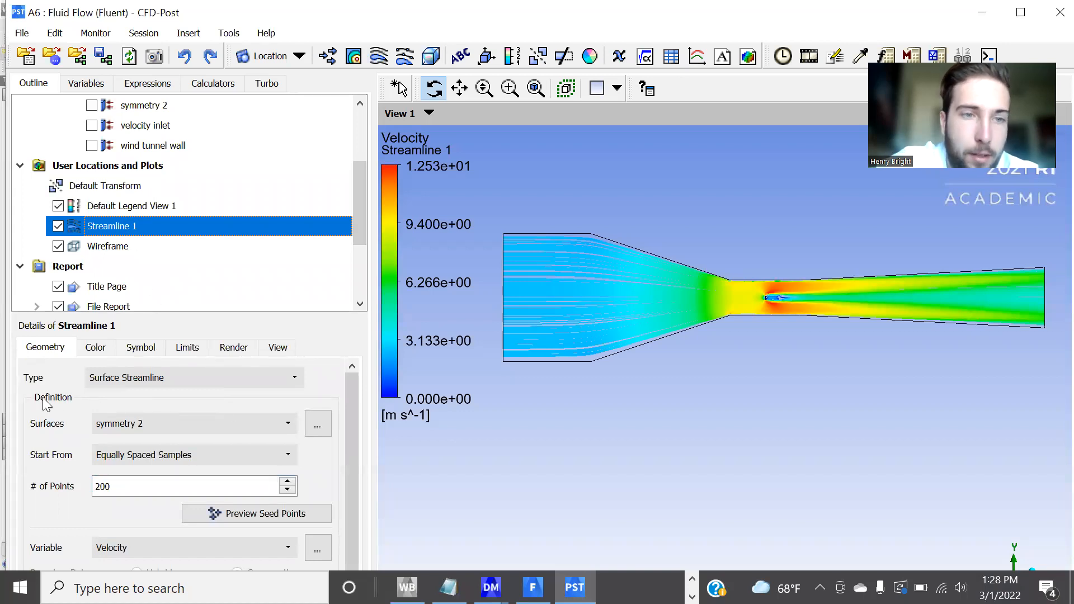
scroll(66, 464, "down", 1)
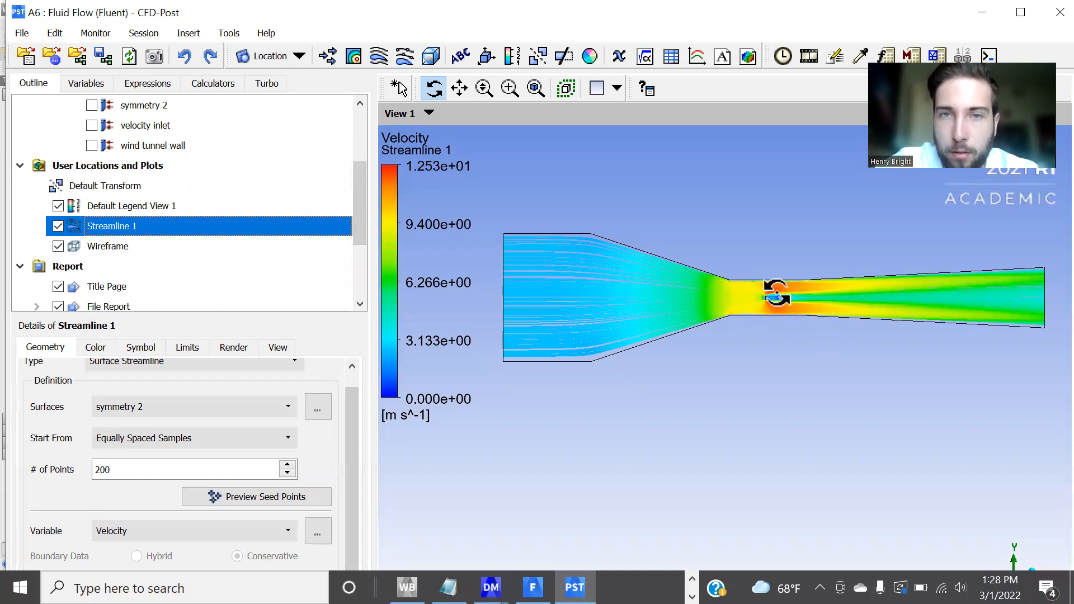
left_click(510, 88)
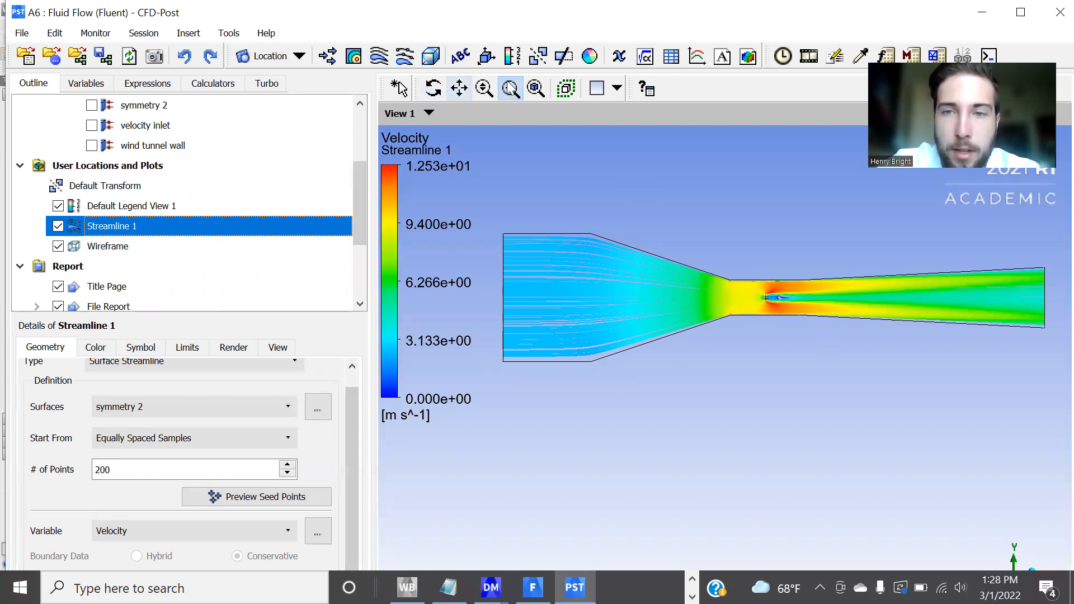
left_click_drag(745, 281, 797, 317)
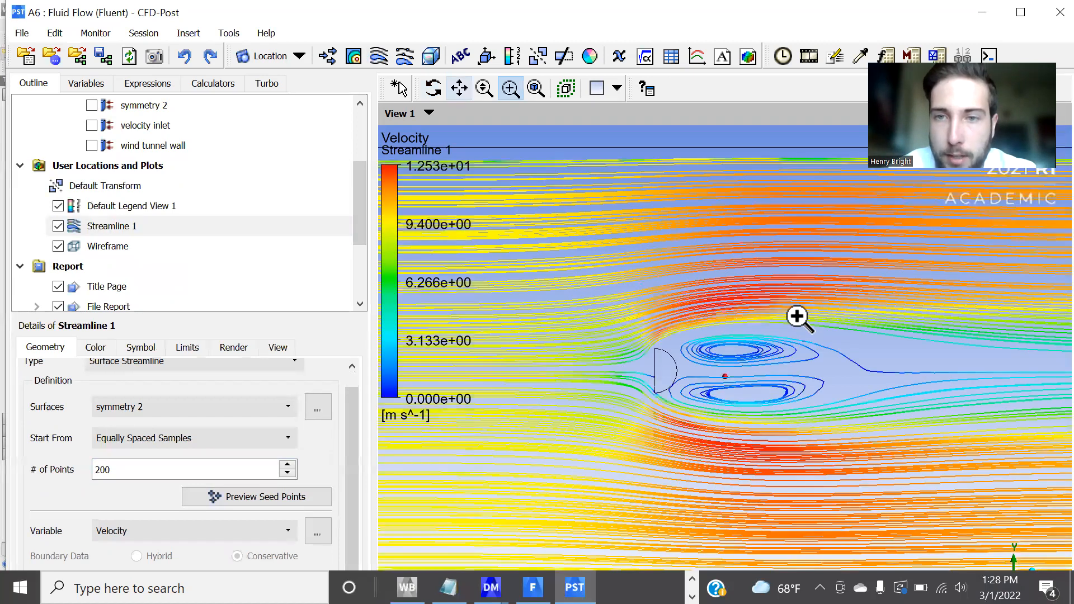